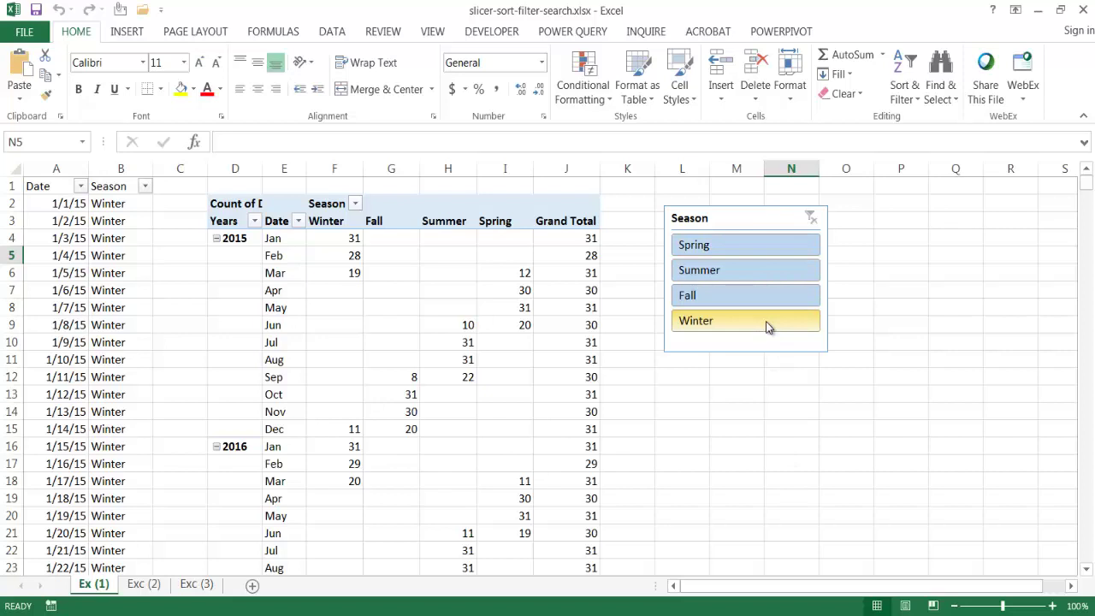
# On the Exc (2) sheet, look through the full Name list and filter the pivot table to first letter M with the First Letter slicer
pyautogui.click(731, 226)
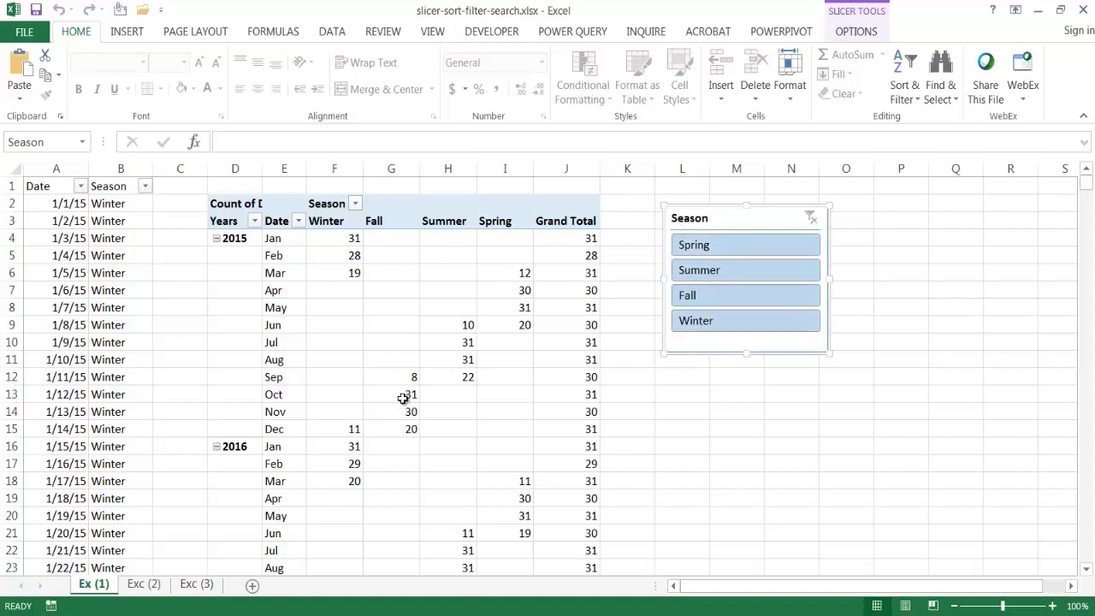
pyautogui.click(144, 584)
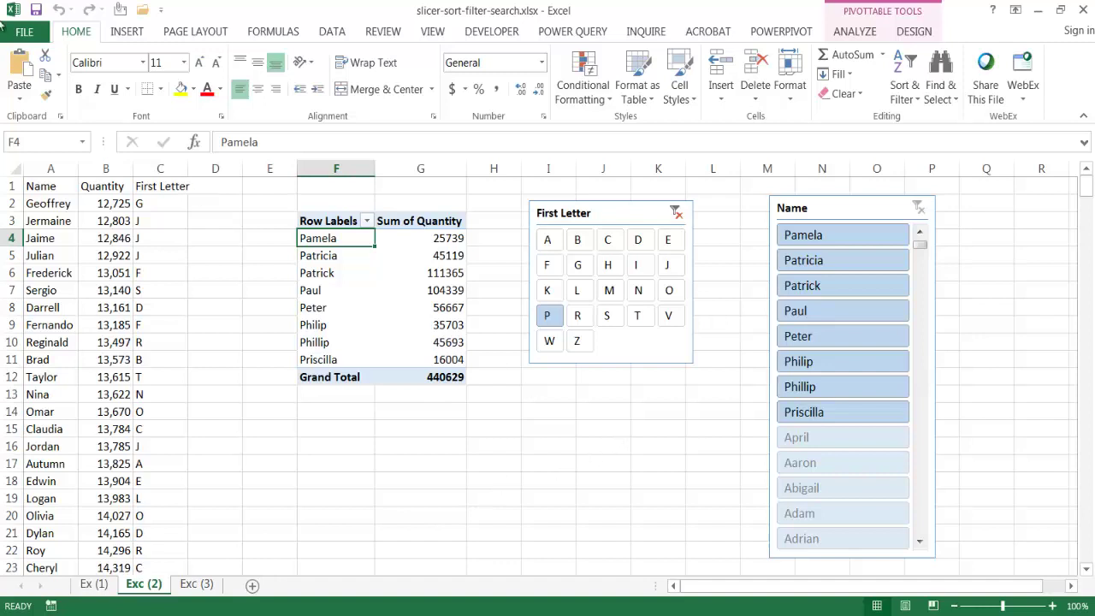
pyautogui.click(53, 222)
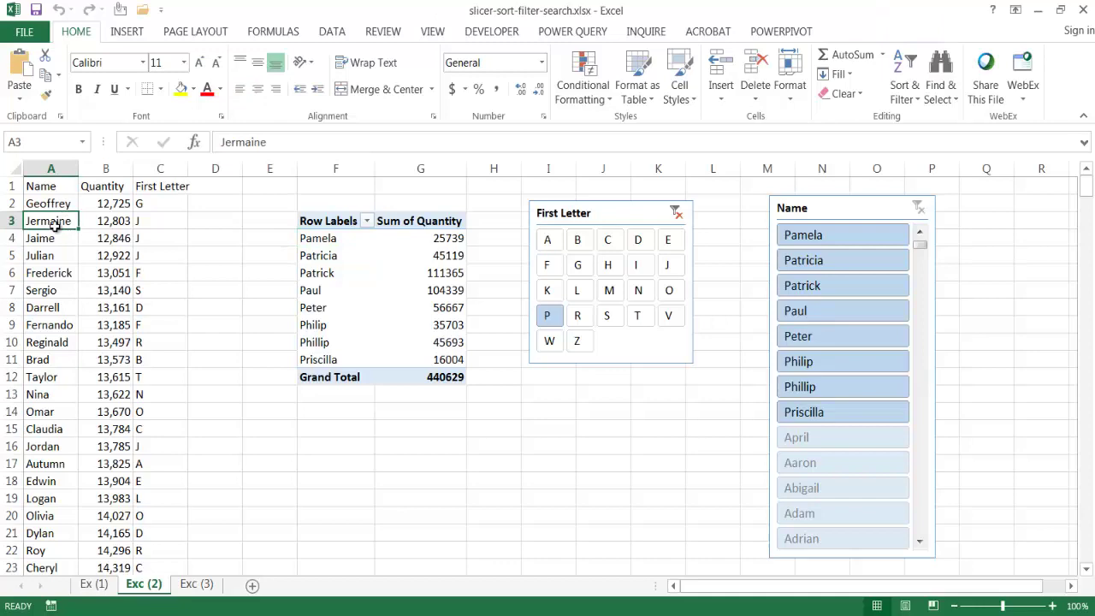
pyautogui.hotkey('ctrl', 'Down')
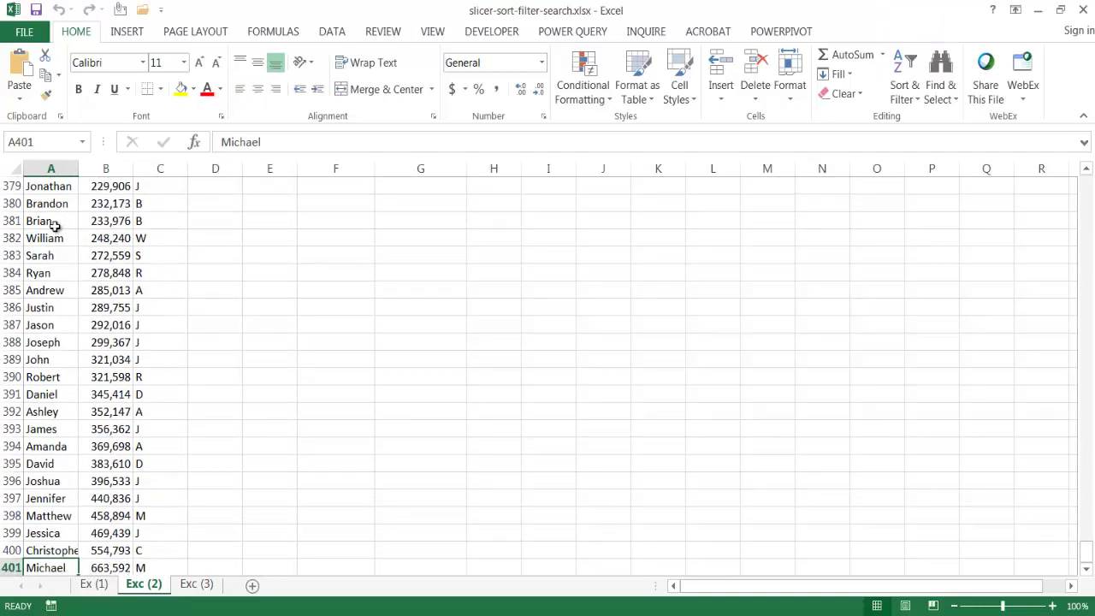
pyautogui.hotkey('ctrl', 'Up')
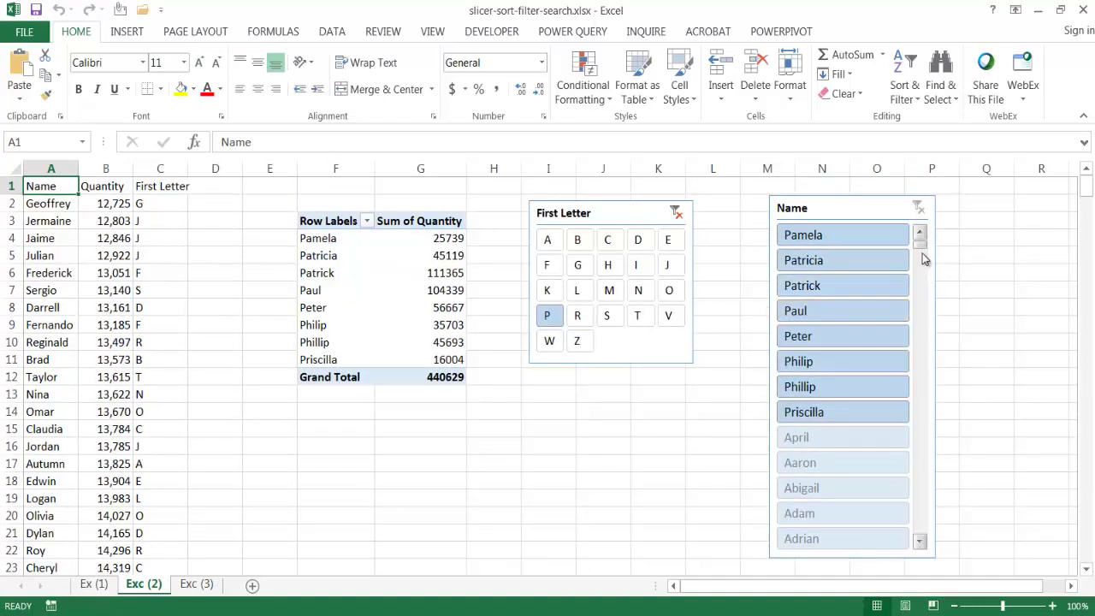
pyautogui.moveTo(921, 244); pyautogui.dragTo(919, 219)
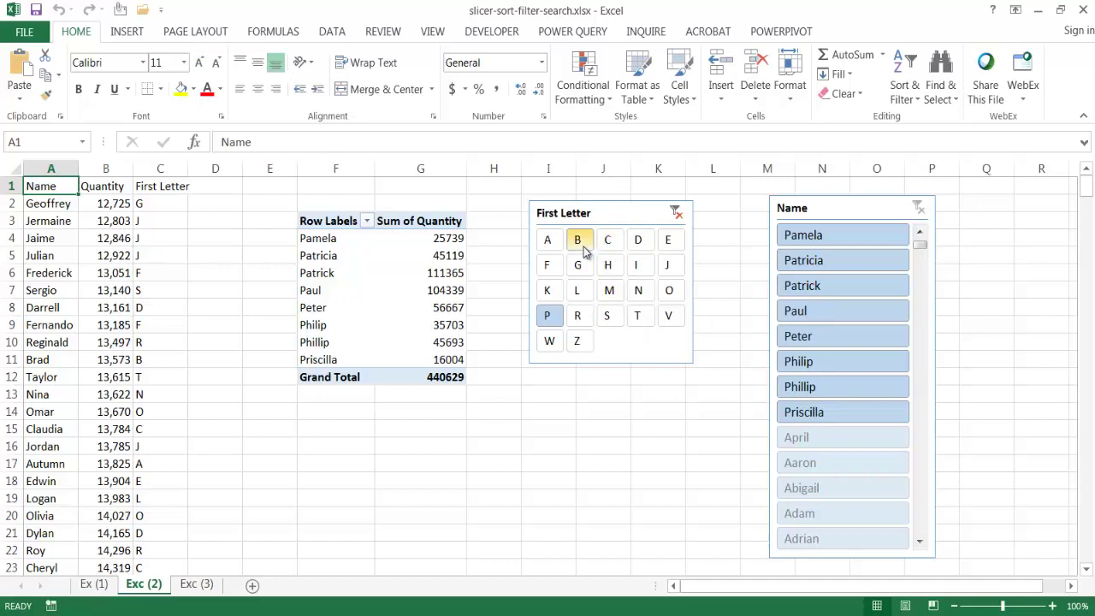
pyautogui.click(615, 293)
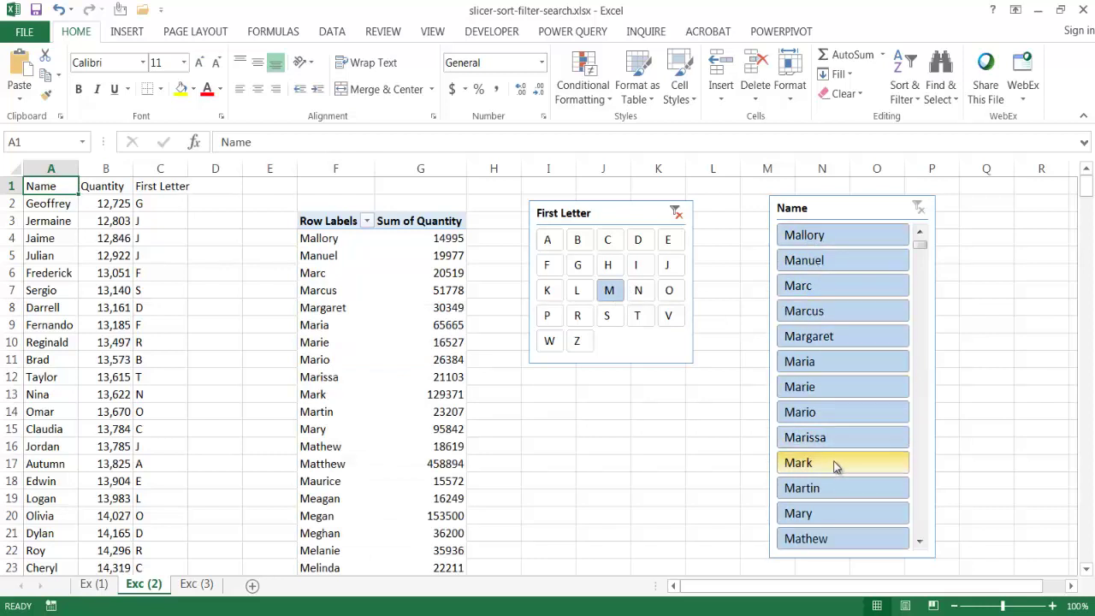
# On the Exc (3) sheet, search the Name slicer's attached filter for "mic" and apply all the matching names
pyautogui.hotkey('ctrl', 'pagedown')
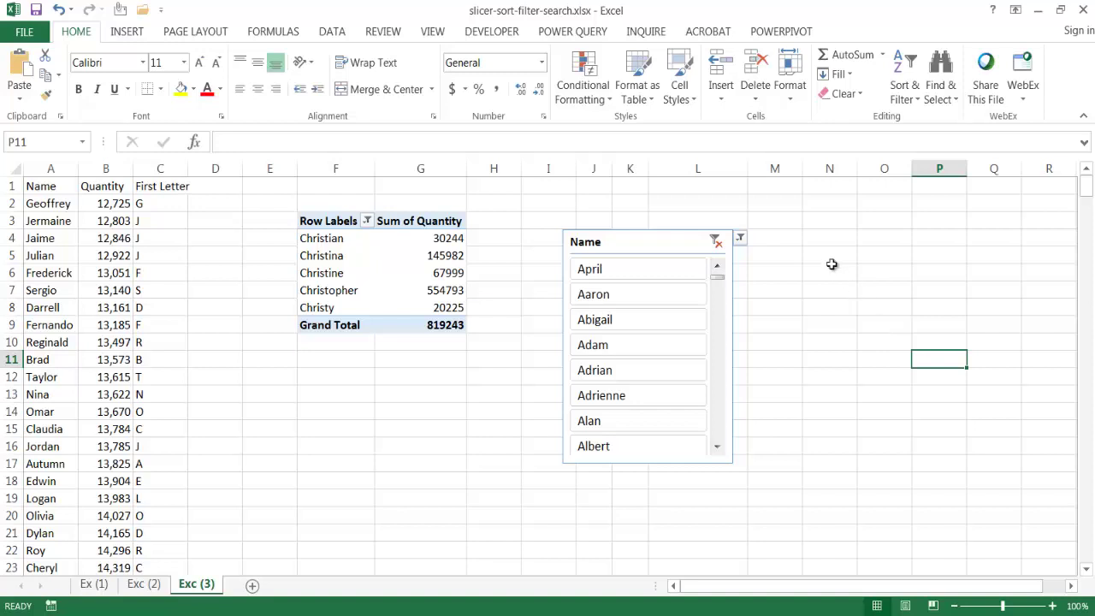
pyautogui.click(740, 240)
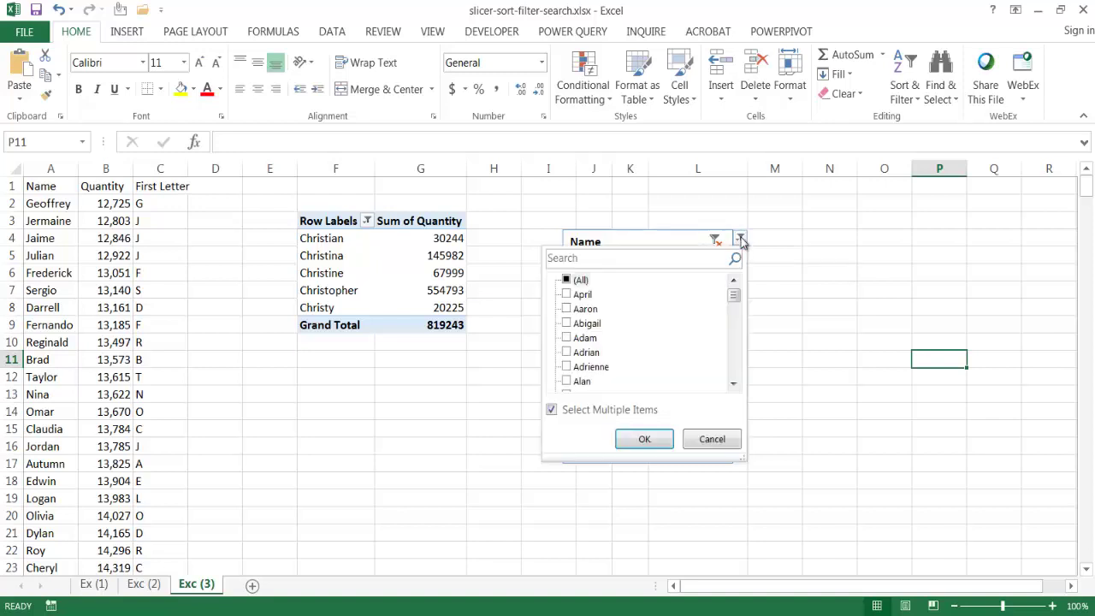
pyautogui.click(676, 262)
pyautogui.write('mic')
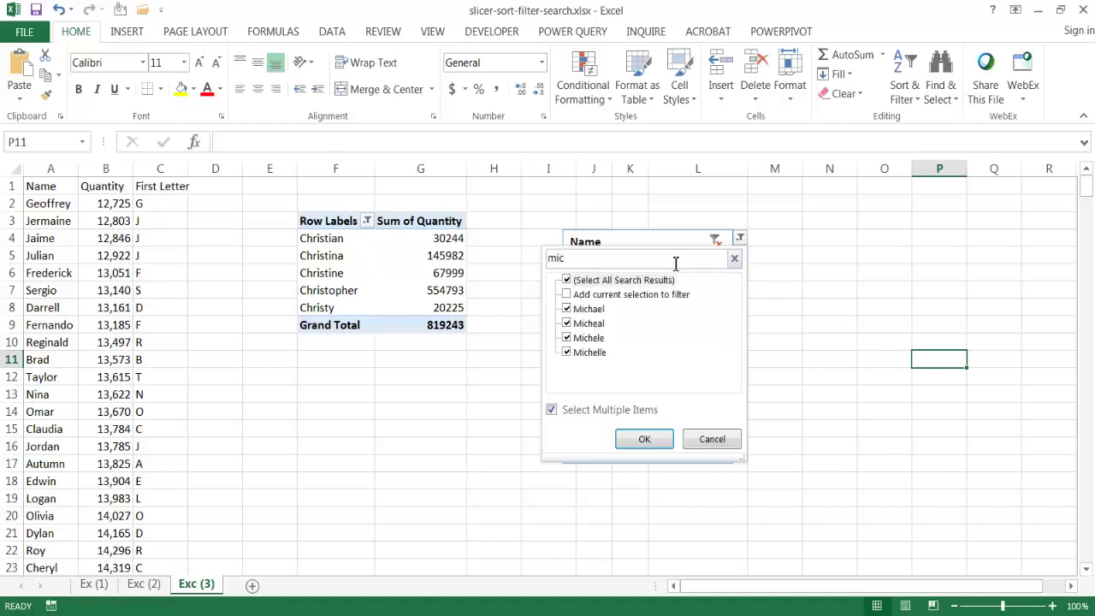
pyautogui.click(645, 439)
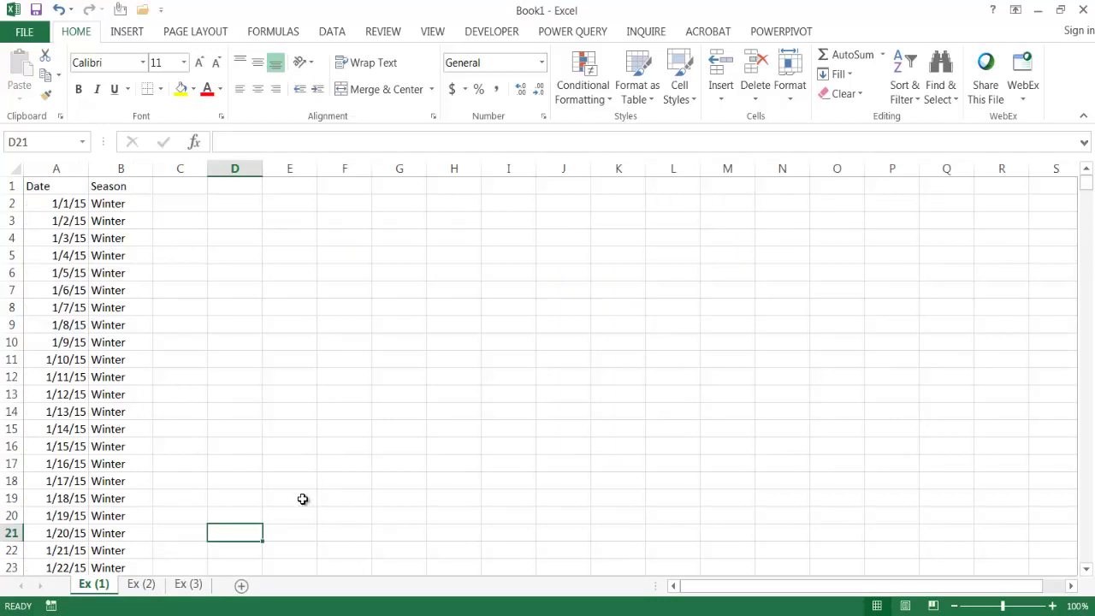
# In the Book1 workbook, create a pivot table from the Date and Season data on sheet Ex (1), placed at cell E3 of the same sheet
pyautogui.click(81, 326)
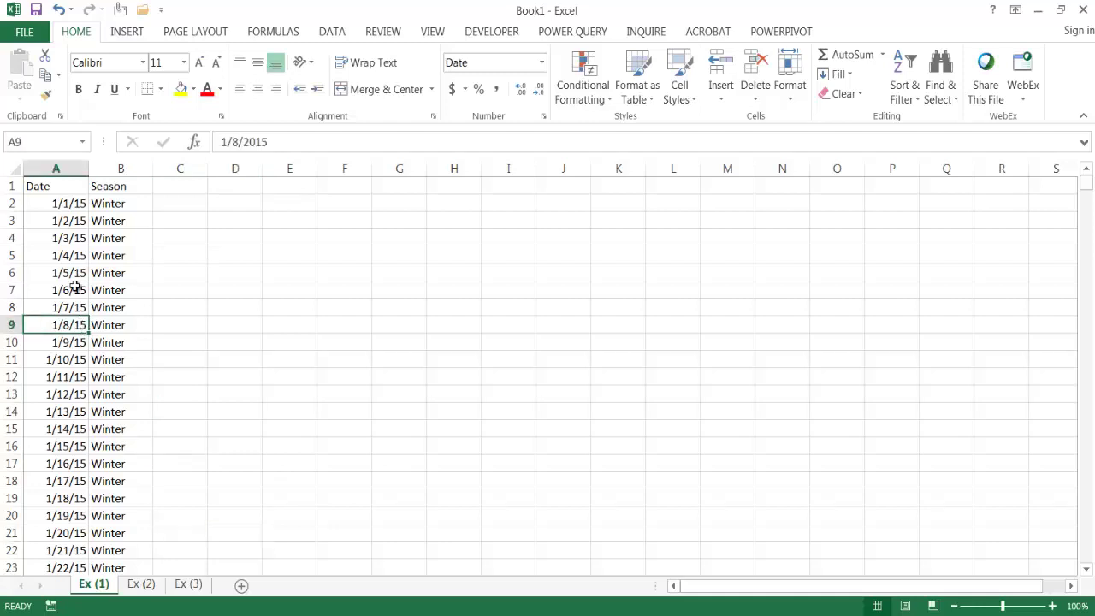
pyautogui.click(127, 31)
pyautogui.click(28, 60)
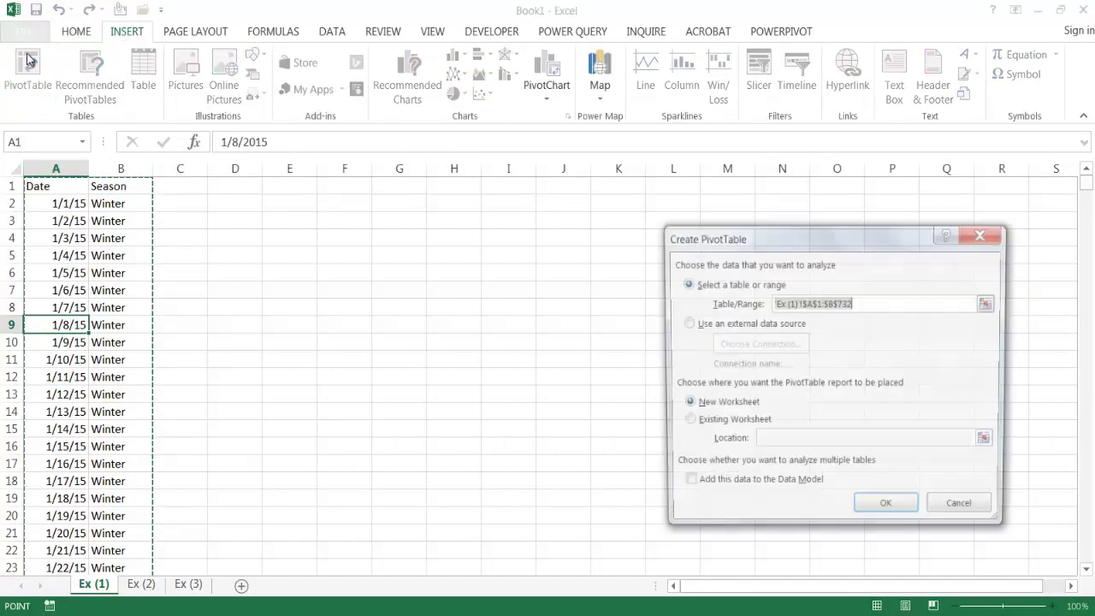
pyautogui.click(684, 421)
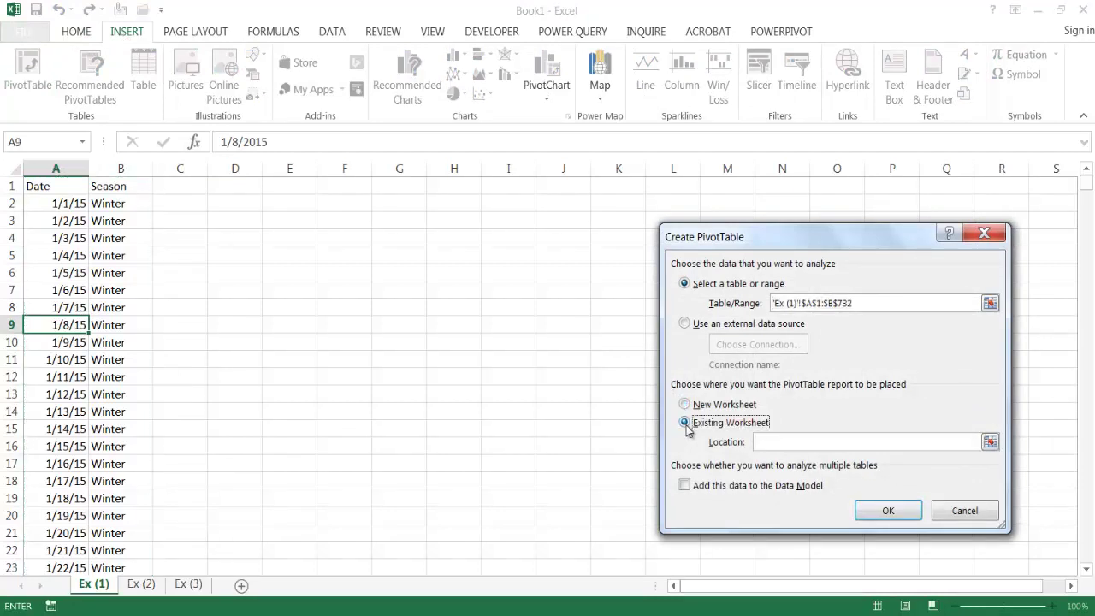
pyautogui.click(300, 220)
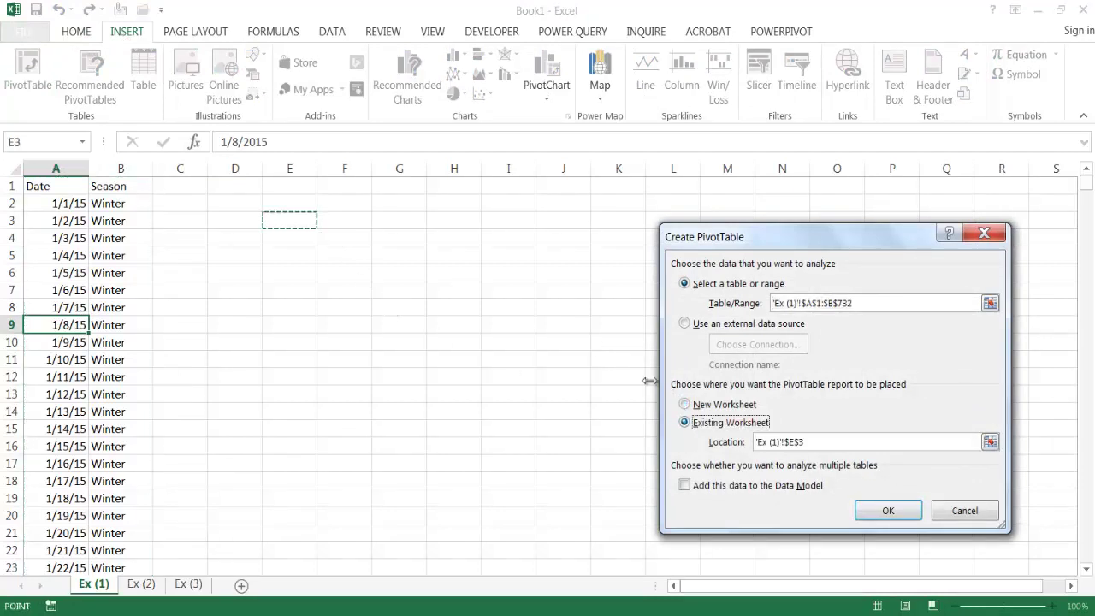
pyautogui.click(881, 508)
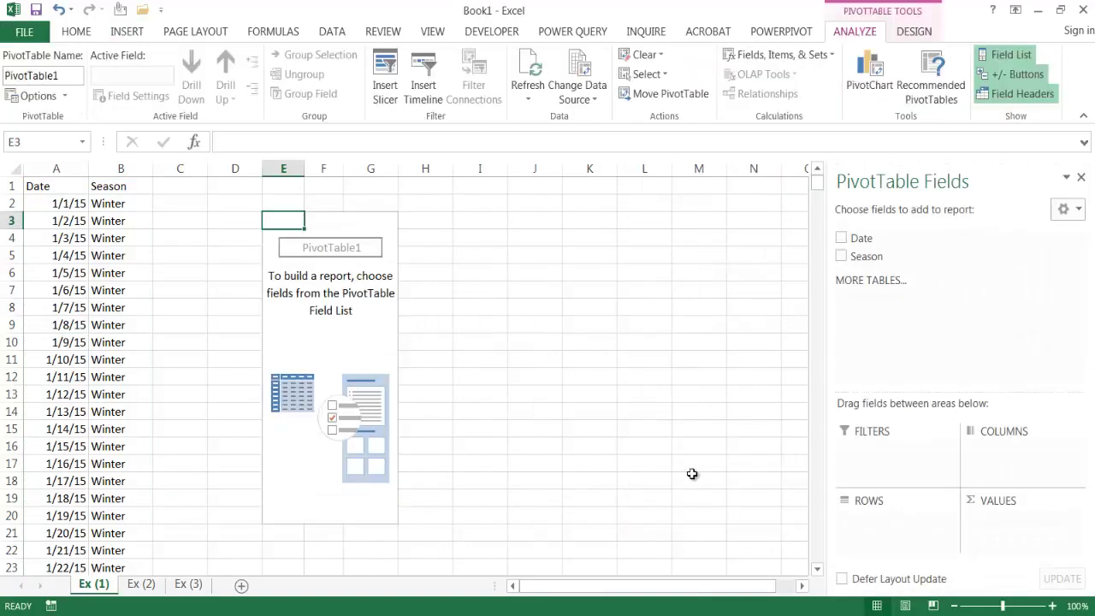
# Lay out the pivot table with Date in the rows, Season in the columns and a count of Date as the values
pyautogui.moveTo(845, 238); pyautogui.dragTo(894, 523)
pyautogui.moveTo(862, 261); pyautogui.dragTo(1022, 465)
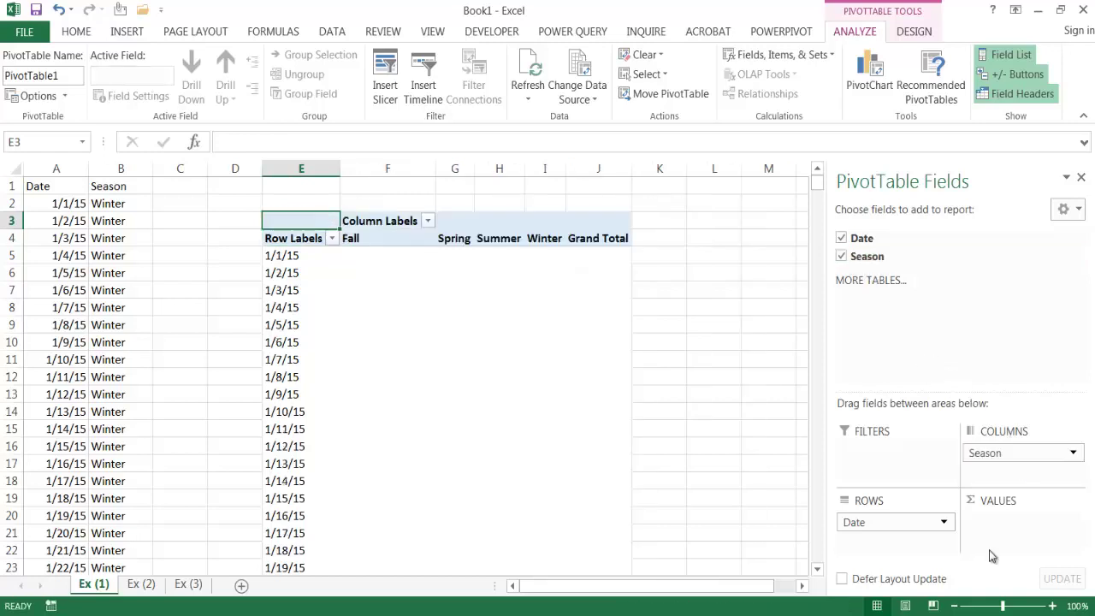
pyautogui.moveTo(864, 240); pyautogui.dragTo(1031, 537)
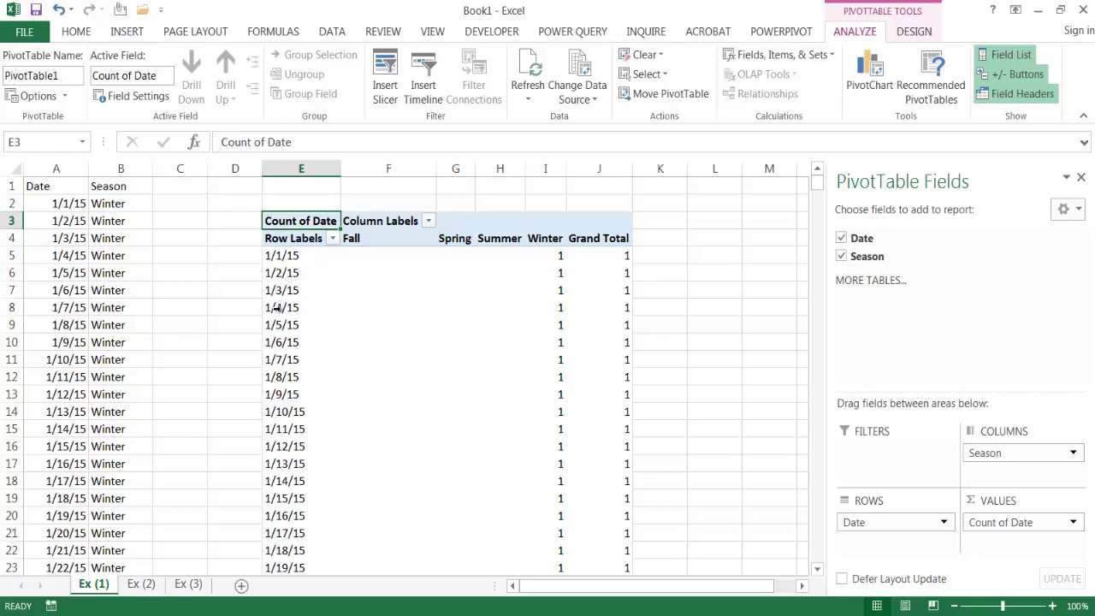
# Group the pivot table's row dates by Months and Years
pyautogui.click(275, 308)
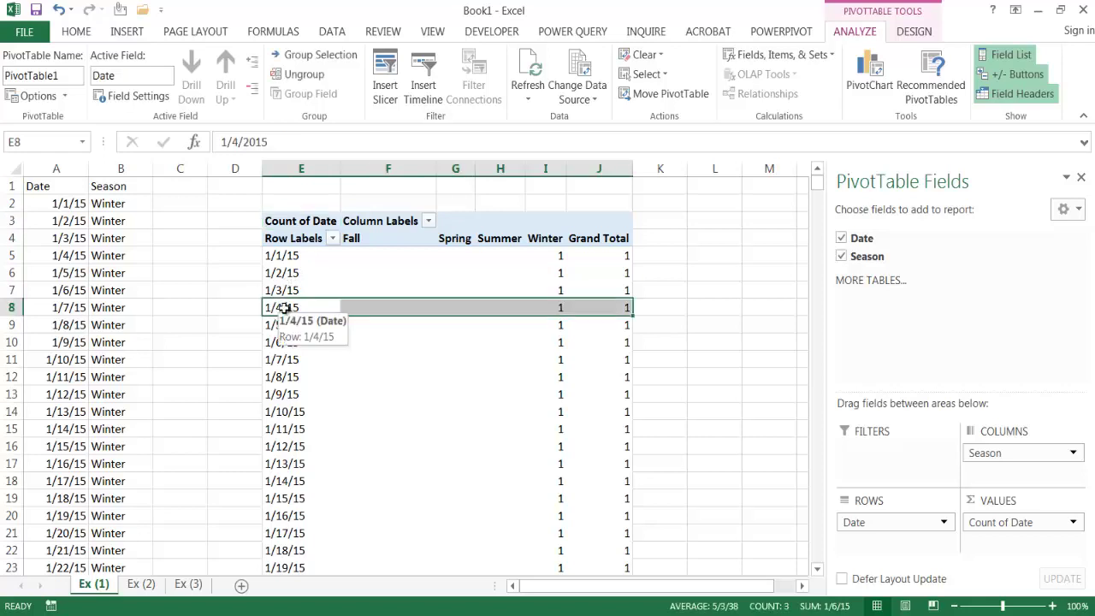
pyautogui.rightClick(283, 310)
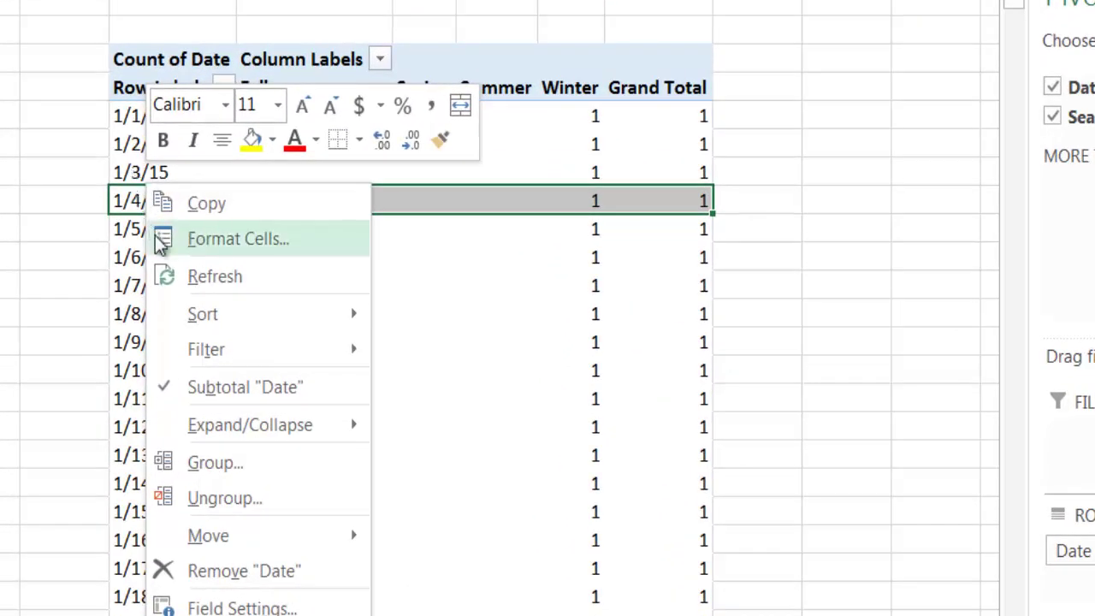
pyautogui.click(270, 470)
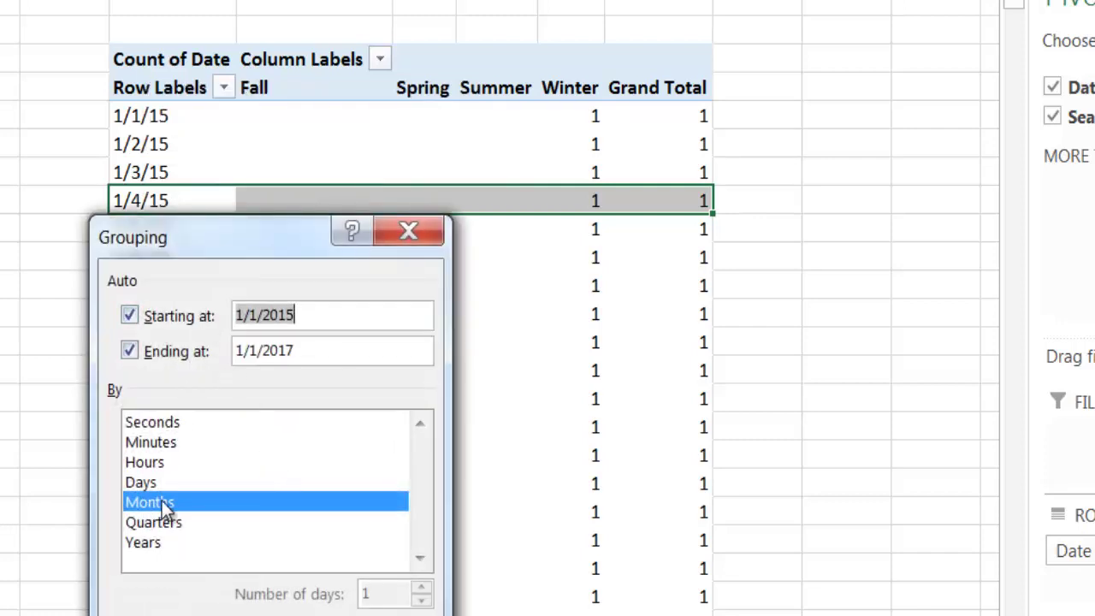
pyautogui.click(145, 545)
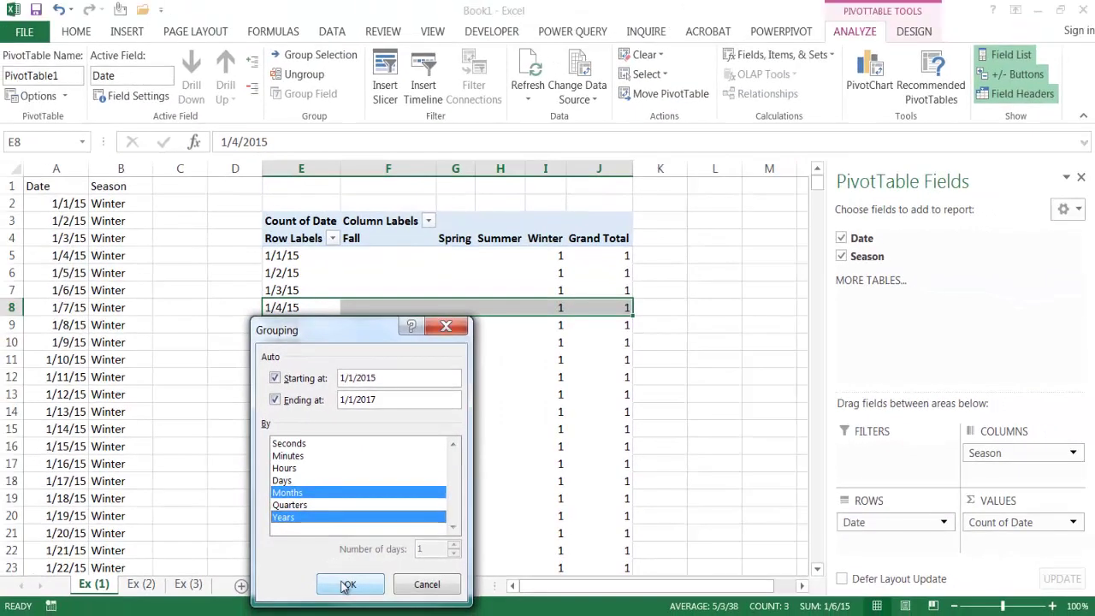
pyautogui.click(347, 585)
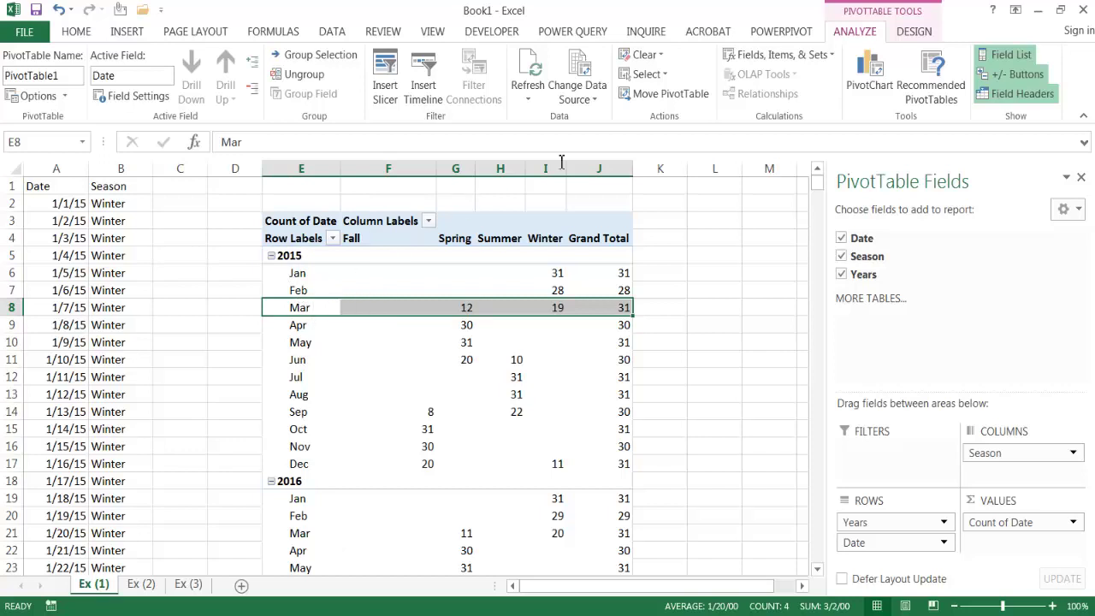
# Change the pivot table's report layout to Tabular Form
pyautogui.click(914, 31)
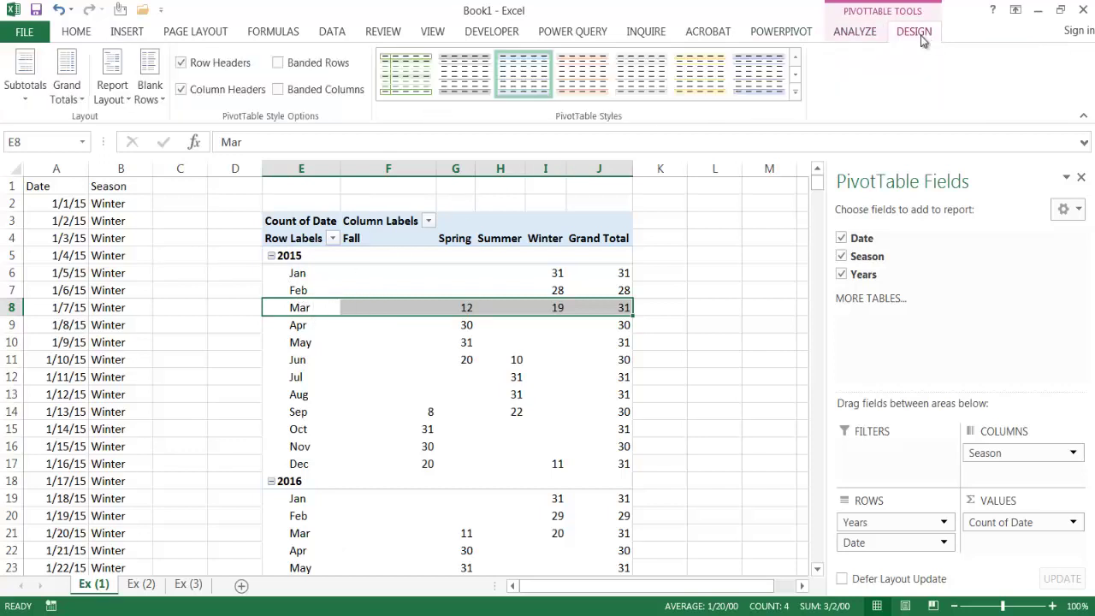
pyautogui.click(118, 100)
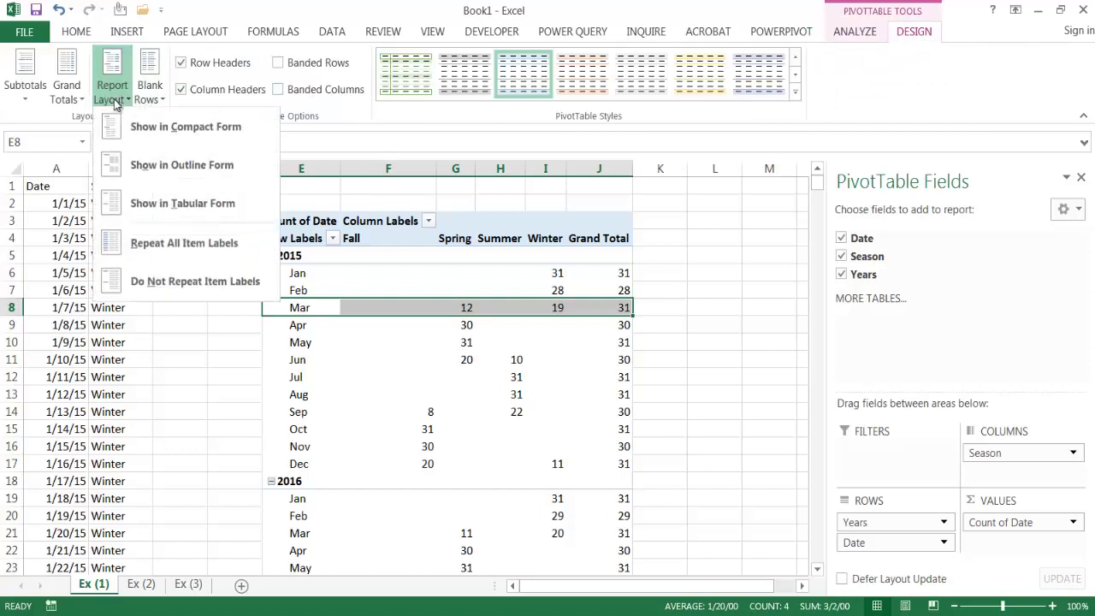
pyautogui.click(147, 205)
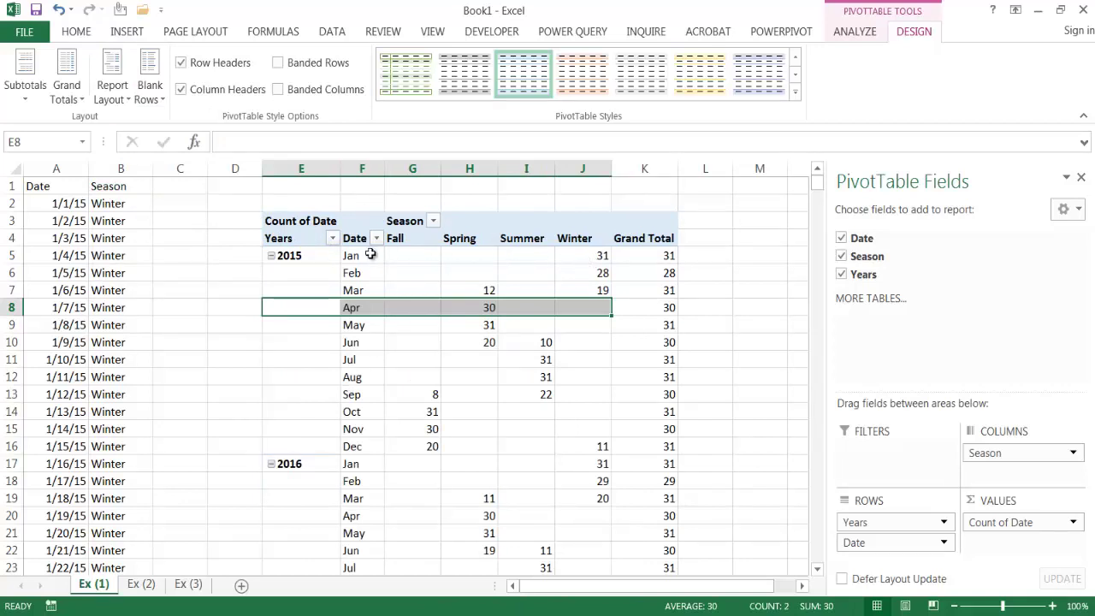
# Check the day counts per month and season, and turn off the pivot table's grand totals for rows and columns
pyautogui.moveTo(600, 253)
pyautogui.moveTo(597, 274)
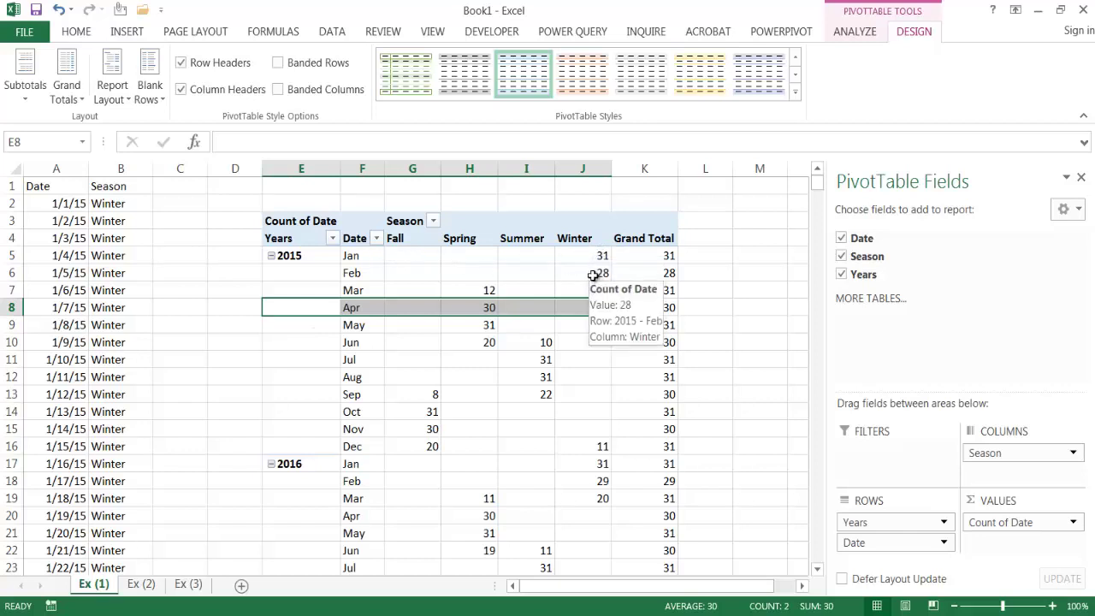
pyautogui.click(489, 290)
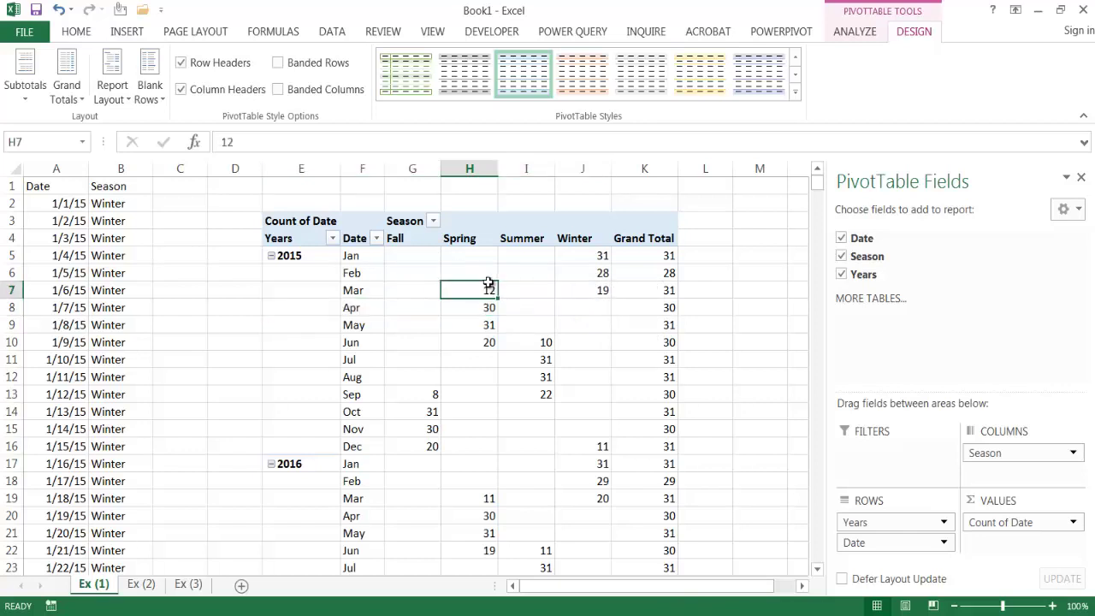
pyautogui.click(601, 289)
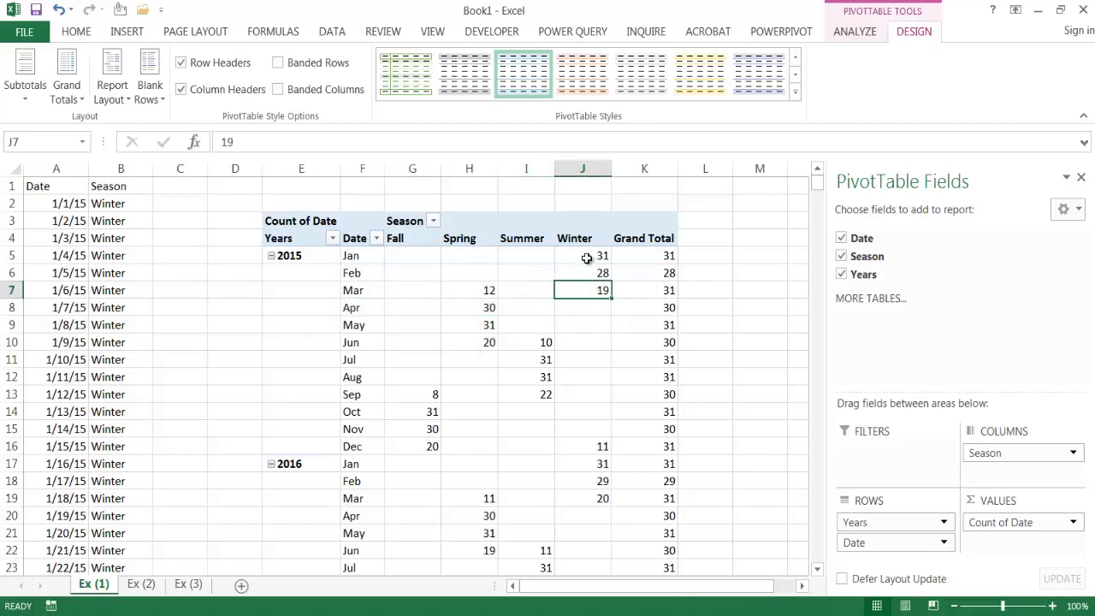
pyautogui.click(646, 237)
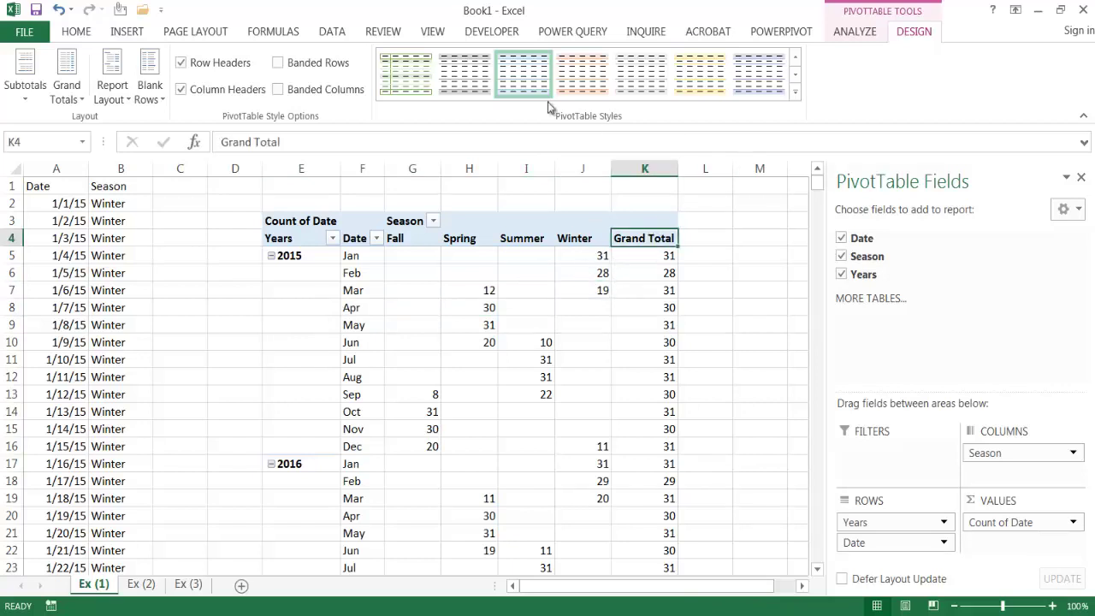
pyautogui.click(82, 94)
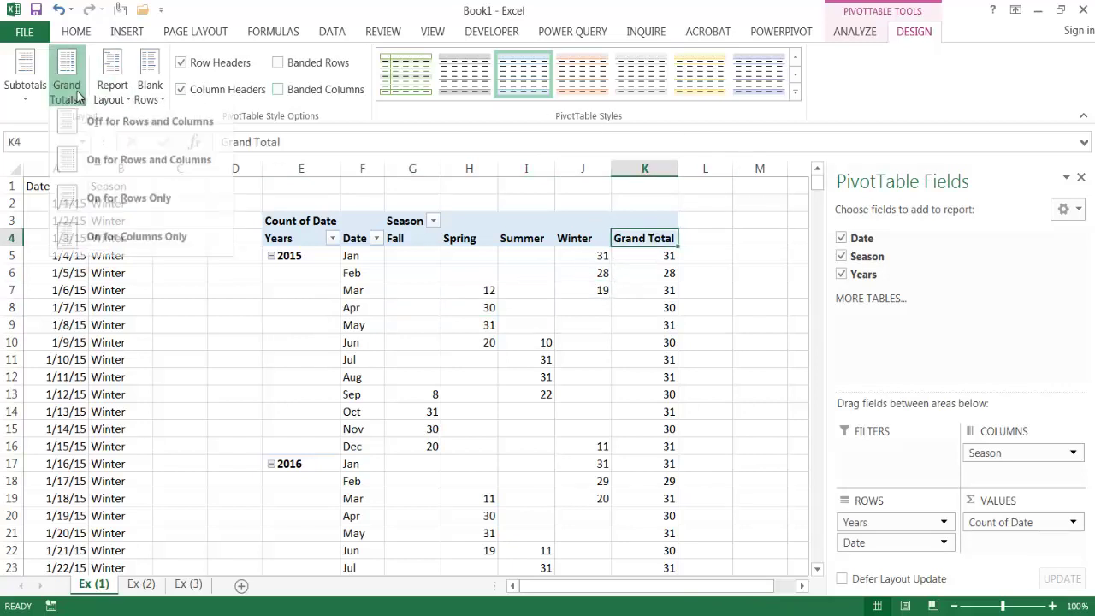
pyautogui.click(96, 131)
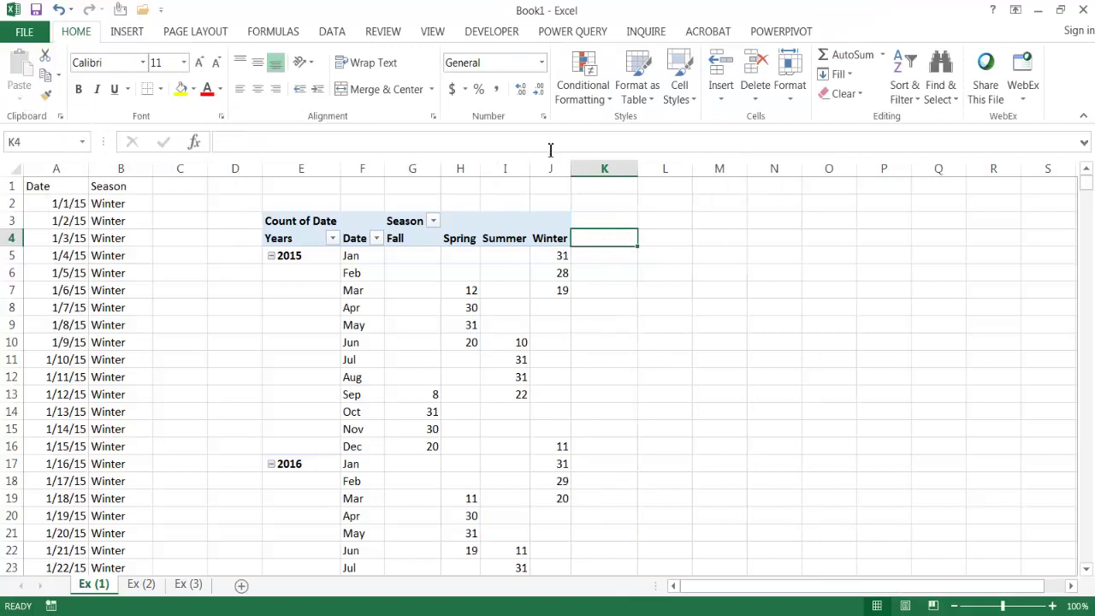
# Turn off the subtotals in the pivot table
pyautogui.click(505, 273)
pyautogui.click(19, 96)
pyautogui.click(34, 126)
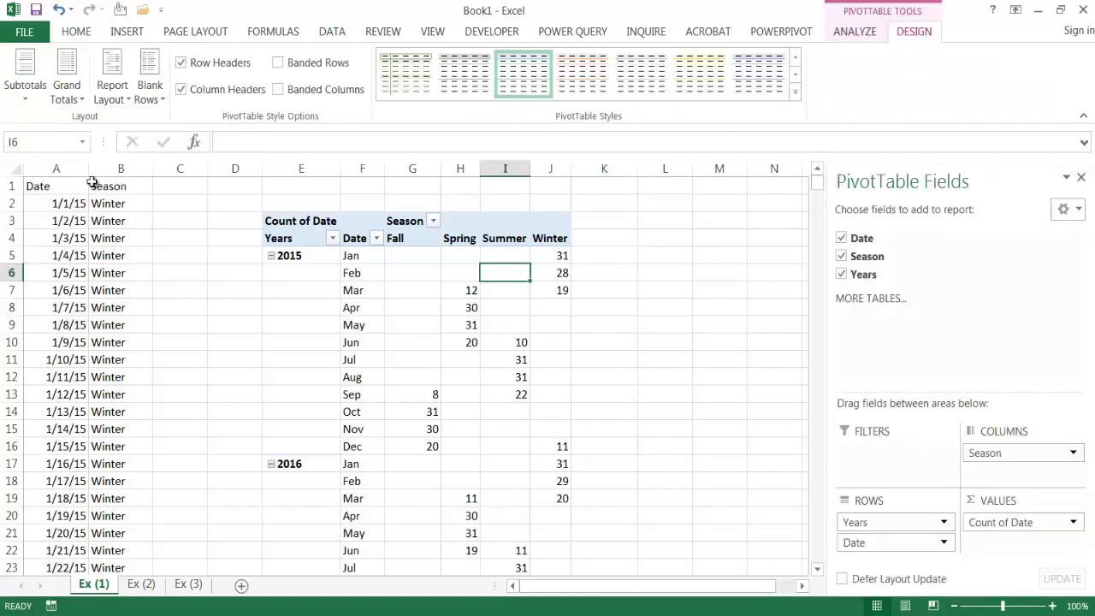
# Sort the pivot table's Season column labels from Z to A
pyautogui.click(434, 363)
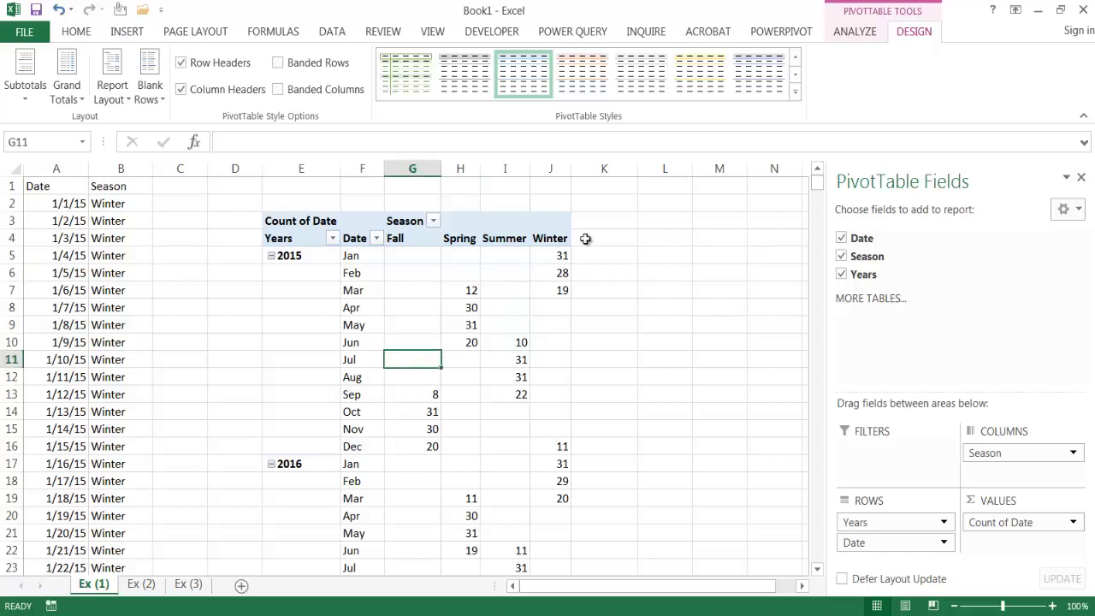
pyautogui.click(433, 221)
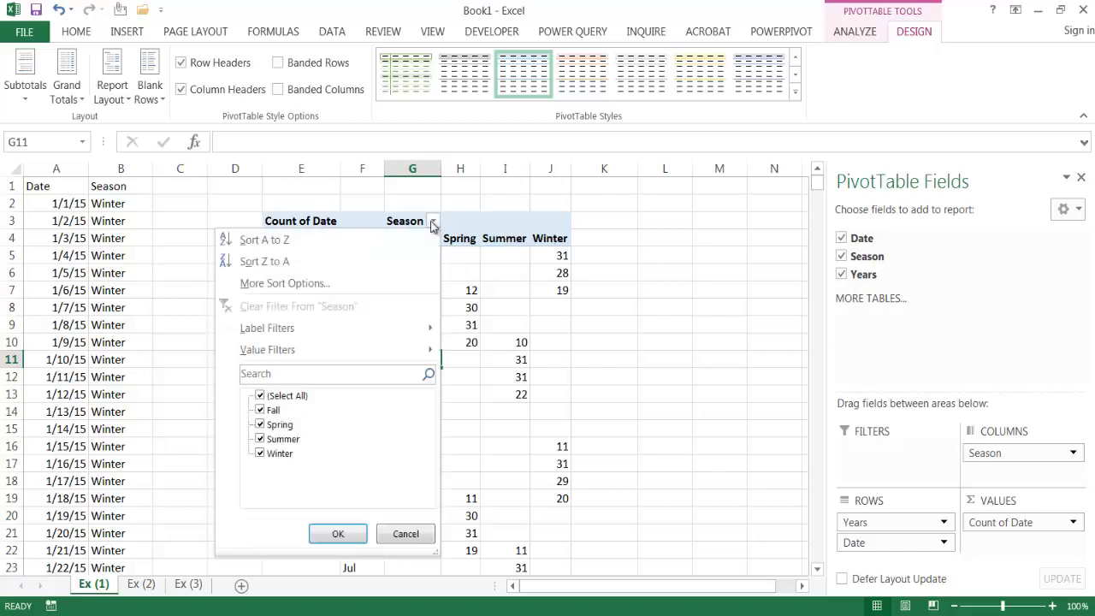
pyautogui.click(338, 263)
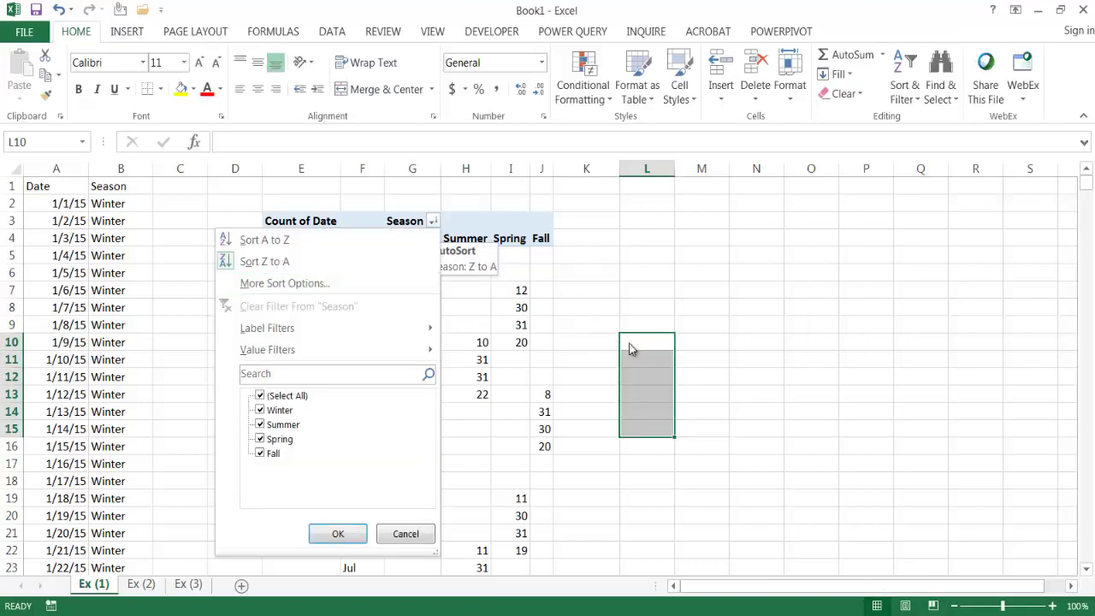
pyautogui.press('Escape')
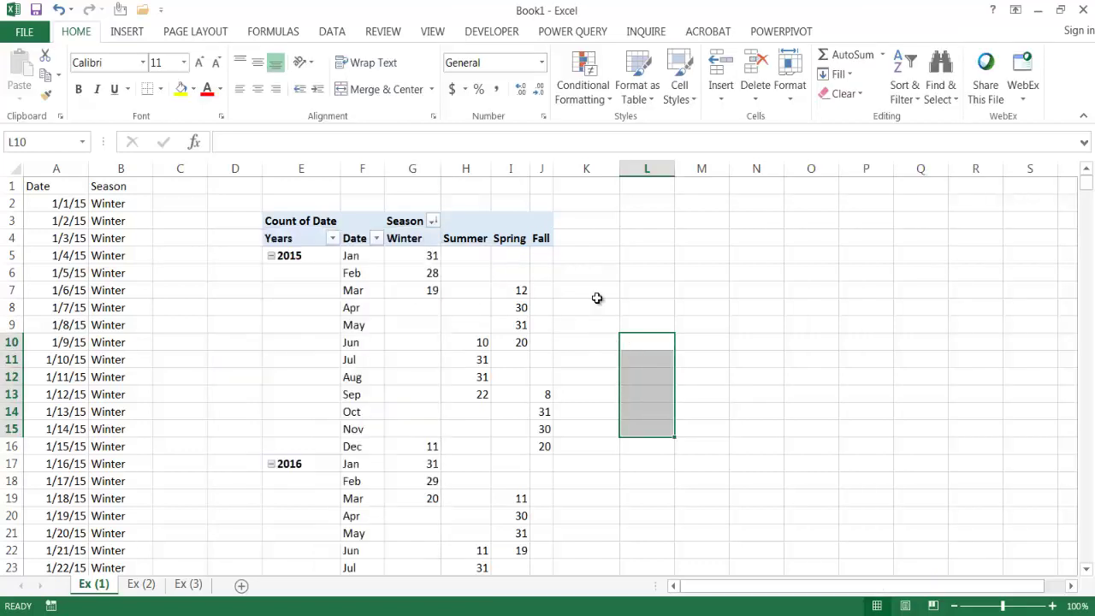
# Insert a slicer for the Season field and move it beside the pivot table, over columns L to N
pyautogui.moveTo(514, 322)
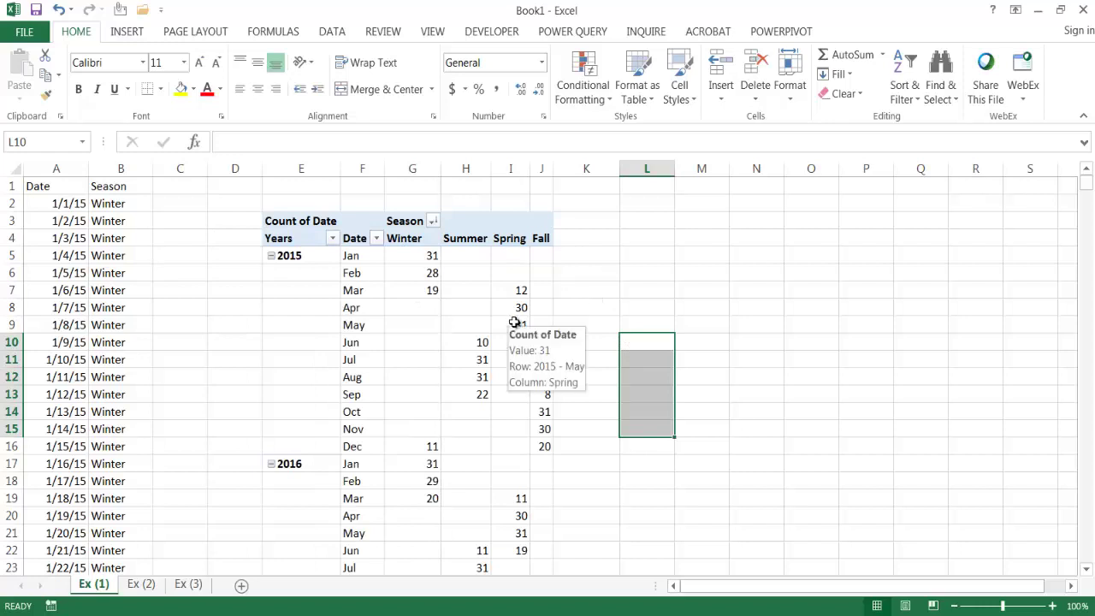
pyautogui.moveTo(514, 323); pyautogui.dragTo(491, 323)
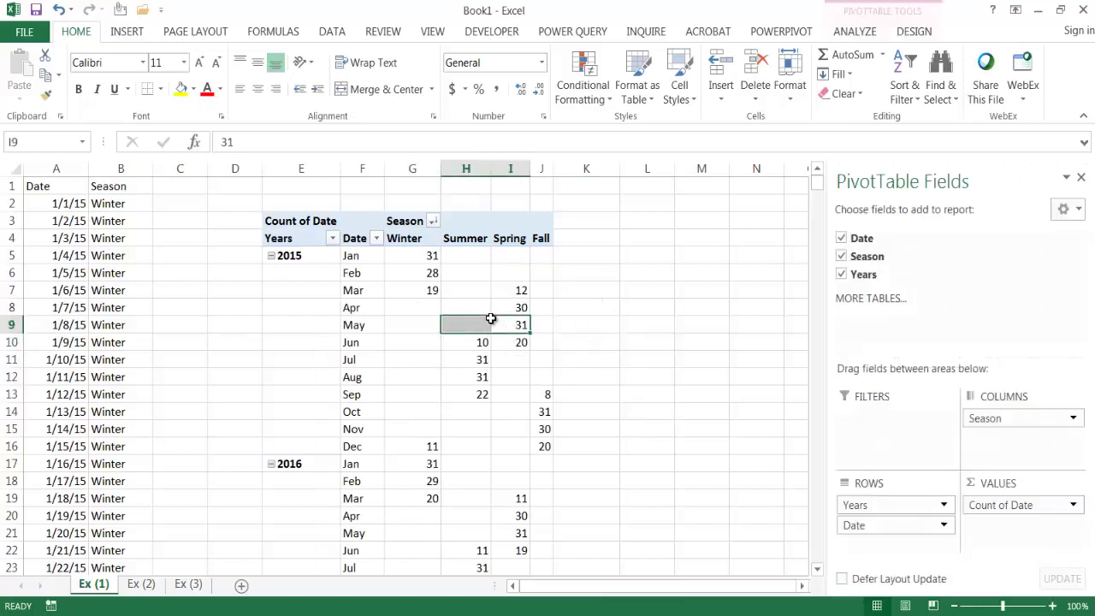
pyautogui.click(871, 31)
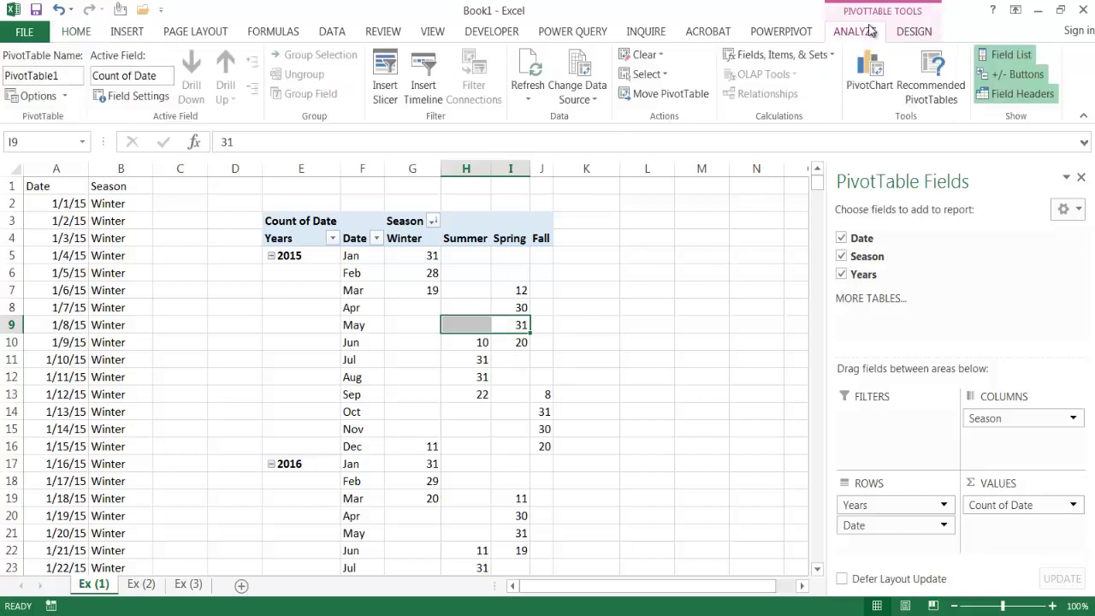
pyautogui.click(378, 84)
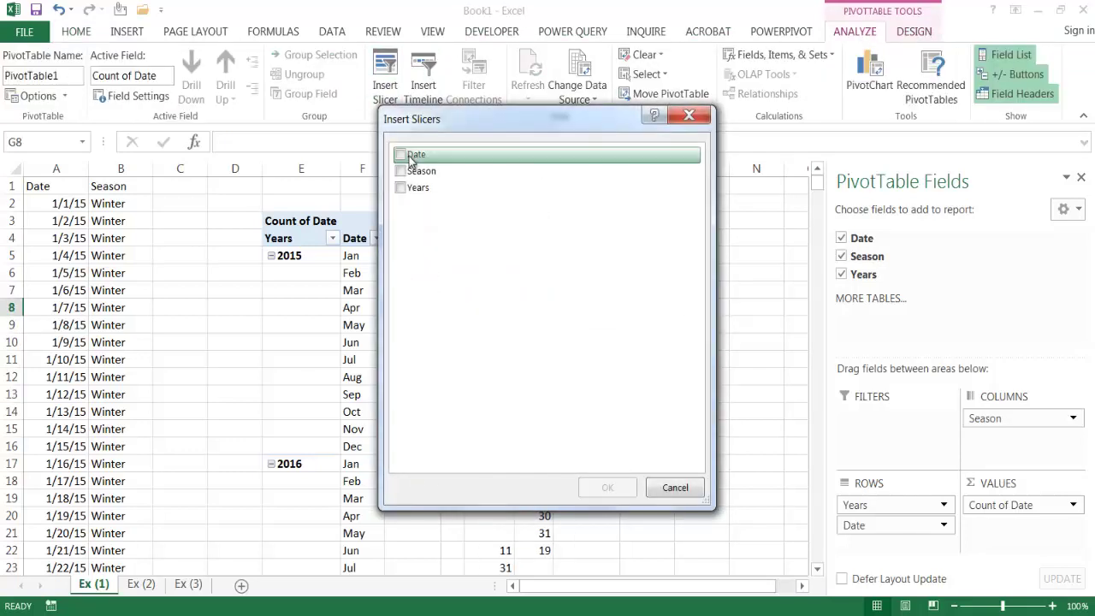
pyautogui.click(401, 171)
pyautogui.click(607, 486)
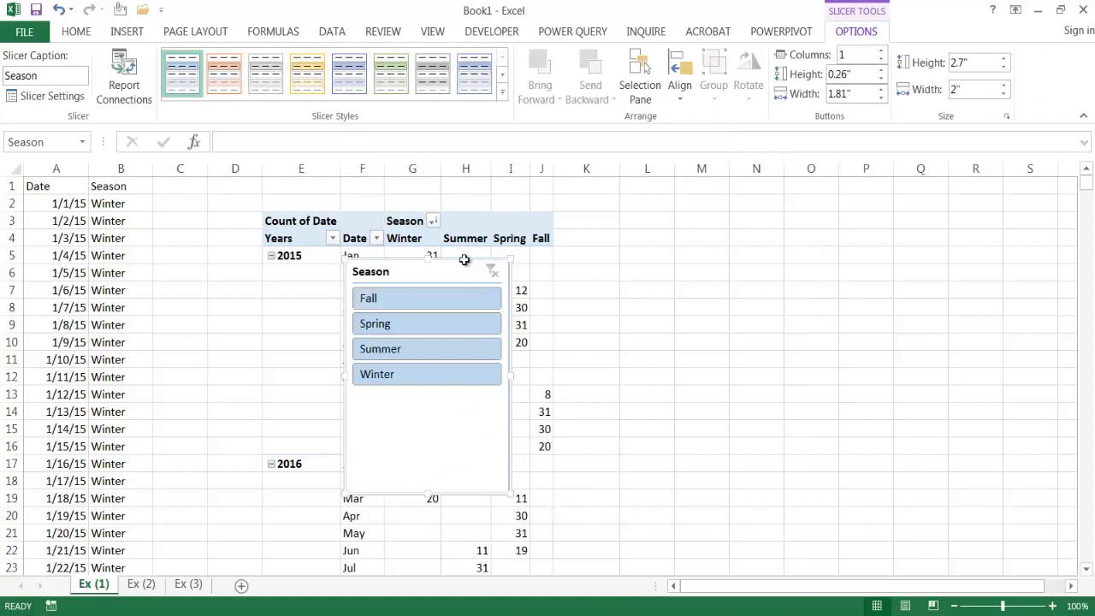
pyautogui.moveTo(458, 265); pyautogui.dragTo(750, 225)
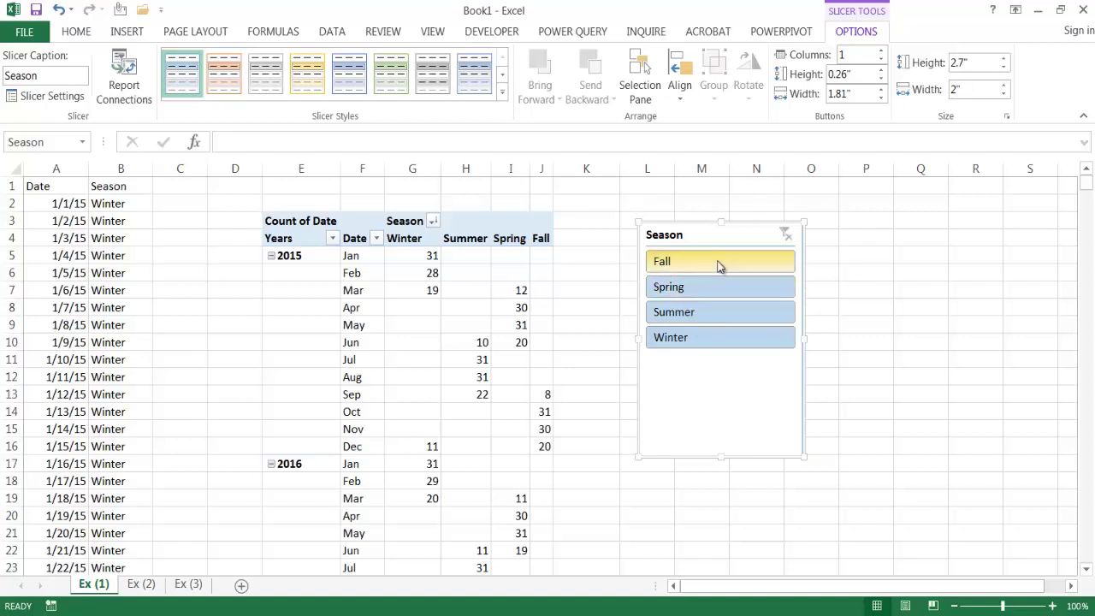
# Set the Season slicer's item sorting to Descending (Z to A)
pyautogui.click(52, 96)
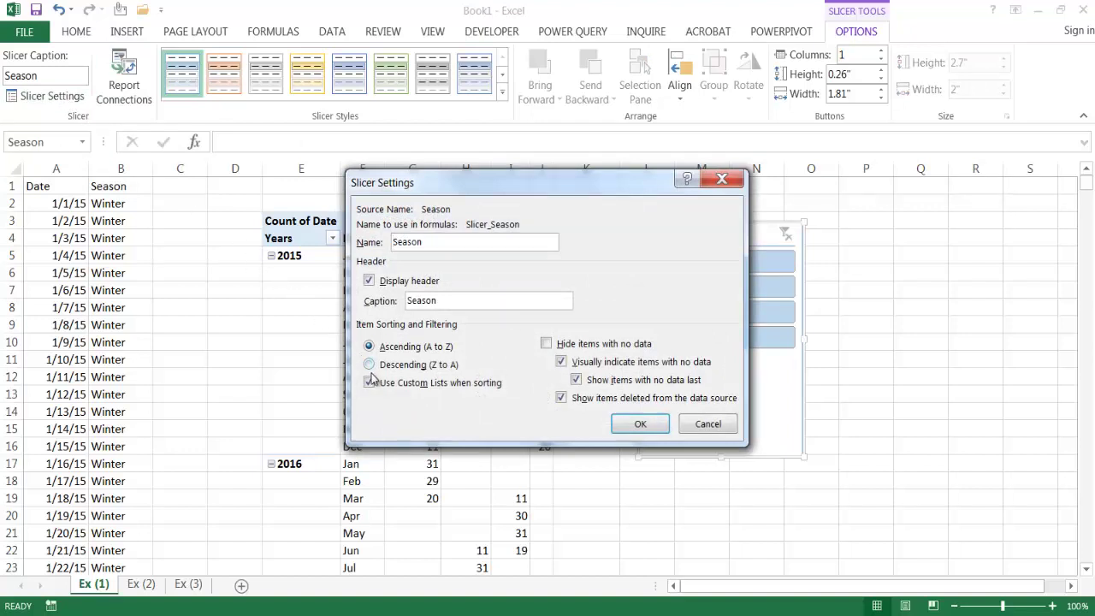
pyautogui.click(370, 364)
pyautogui.click(636, 424)
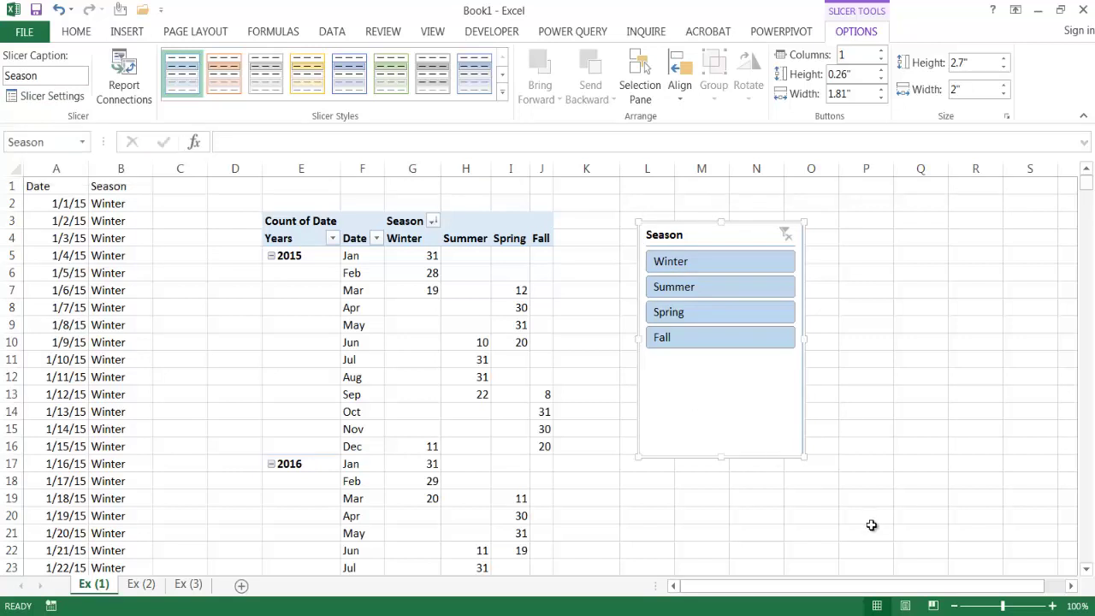
# Create a custom list with the entries Spring, Summer, Fall, Winter in the advanced Excel options
pyautogui.click(26, 33)
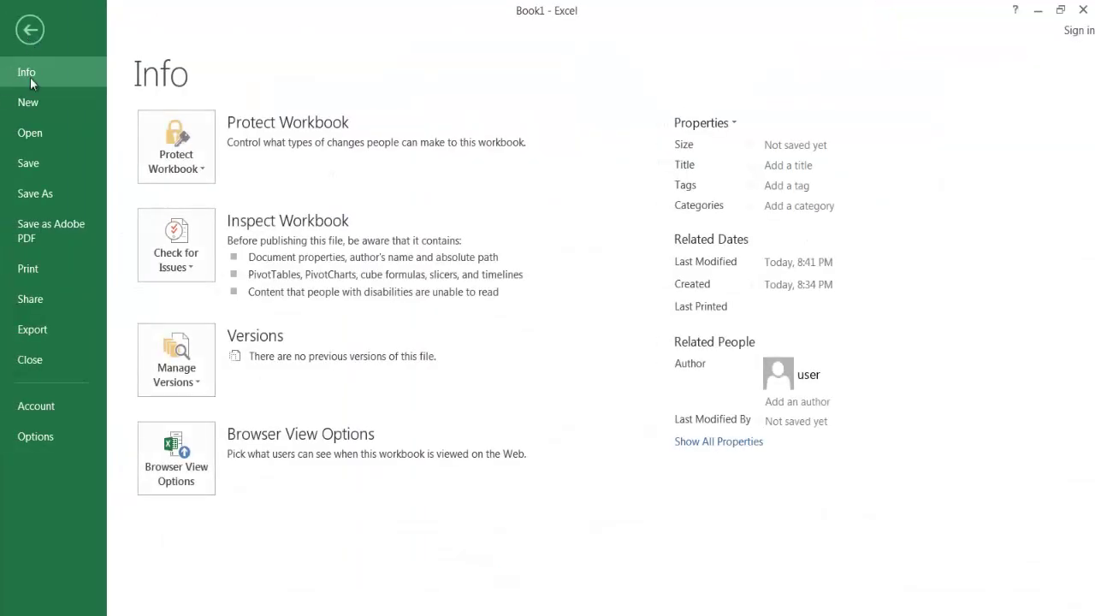
pyautogui.click(35, 443)
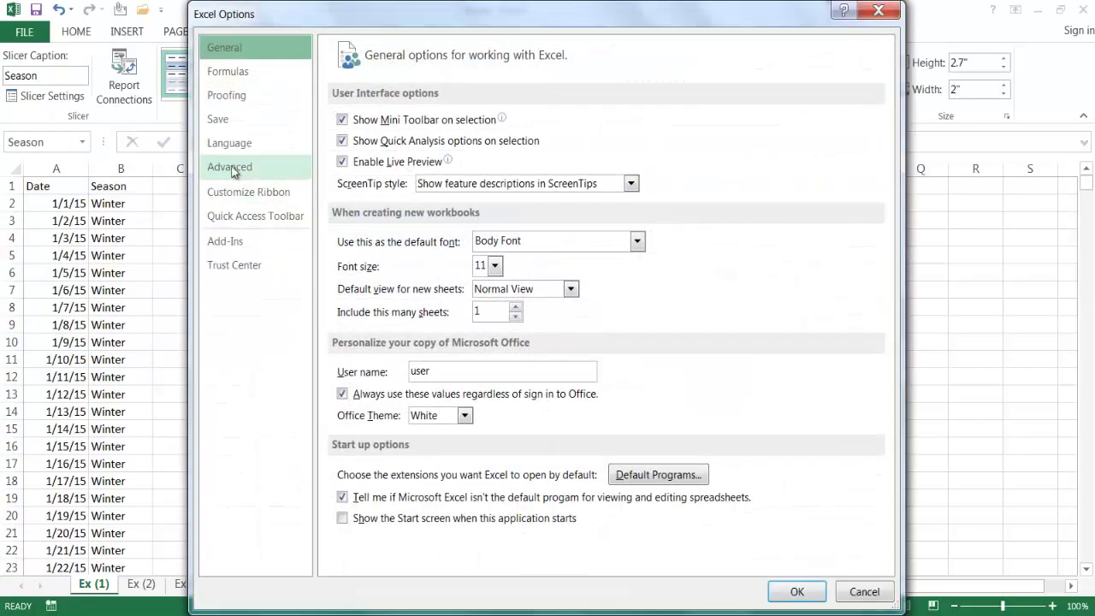
pyautogui.click(231, 168)
pyautogui.moveTo(887, 115); pyautogui.dragTo(877, 498)
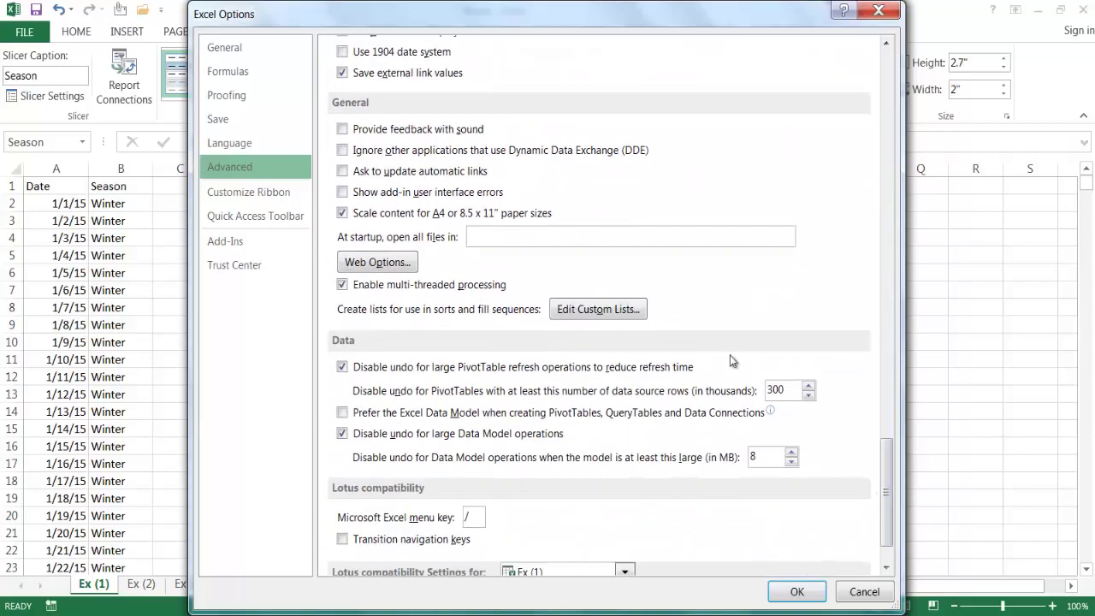
pyautogui.click(597, 310)
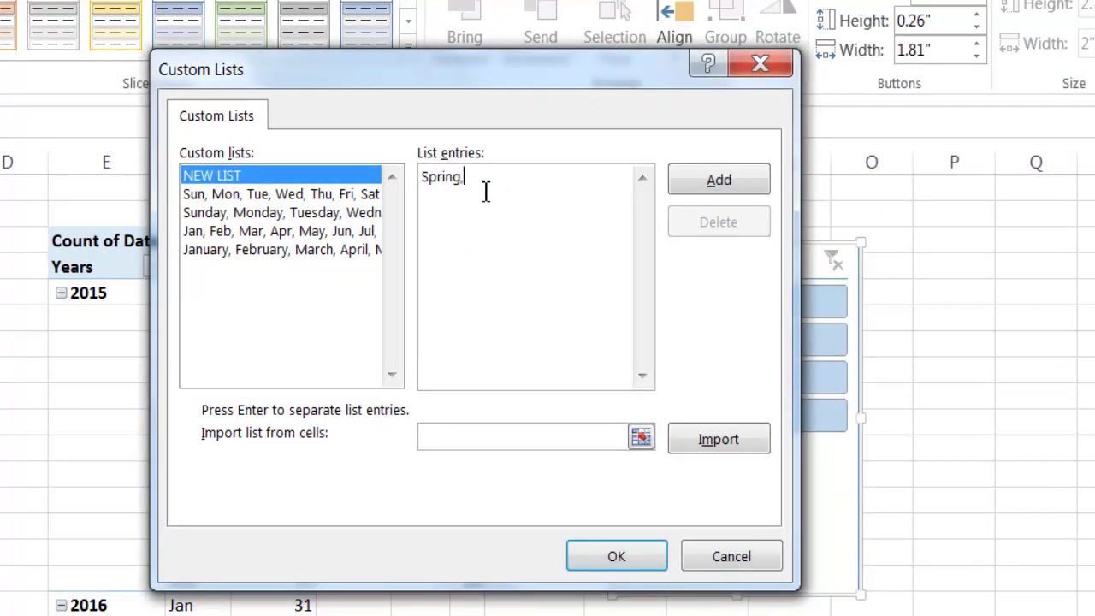
pyautogui.press('Return')
pyautogui.write('Summer')
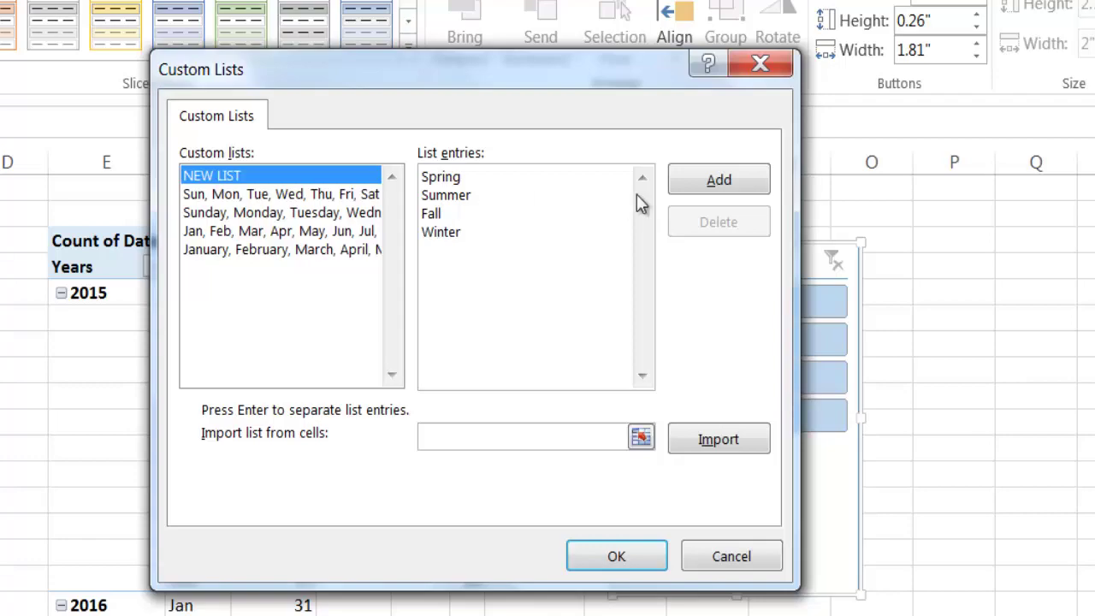
pyautogui.click(716, 180)
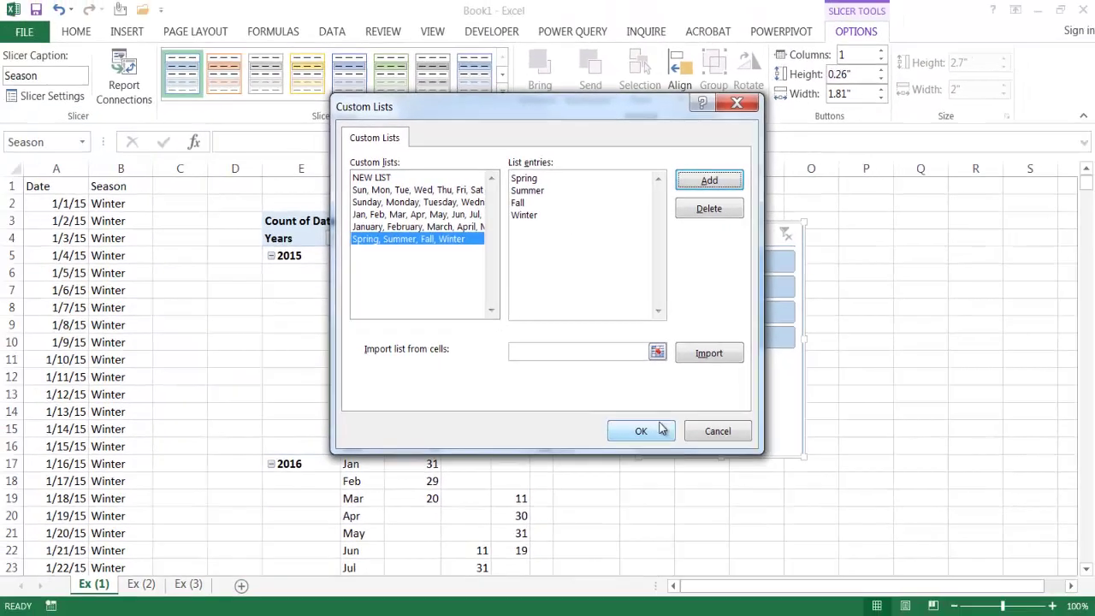
pyautogui.click(660, 429)
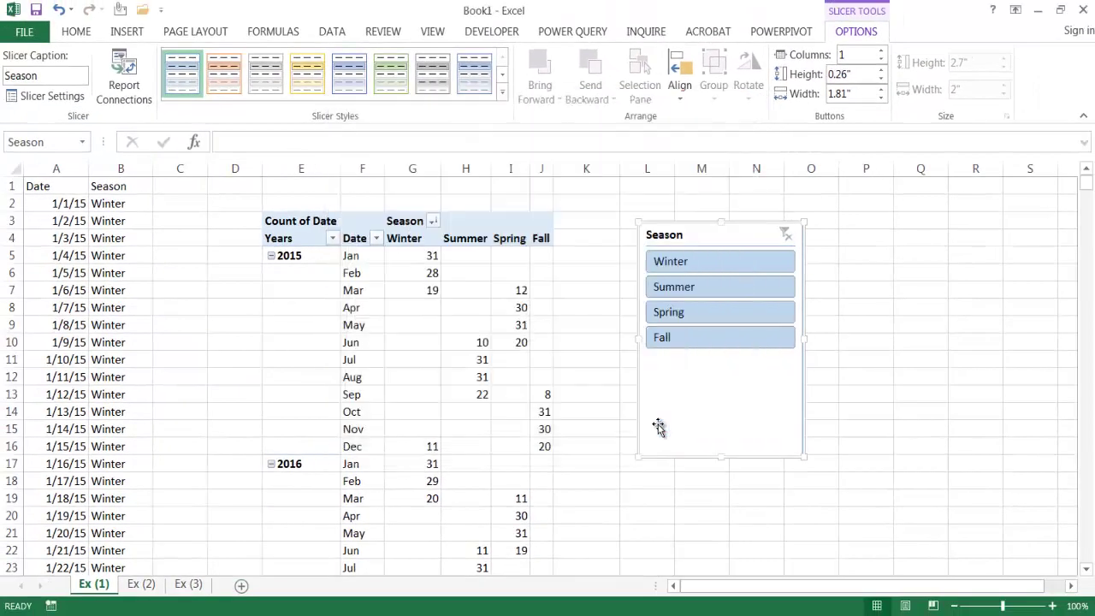
pyautogui.click(796, 592)
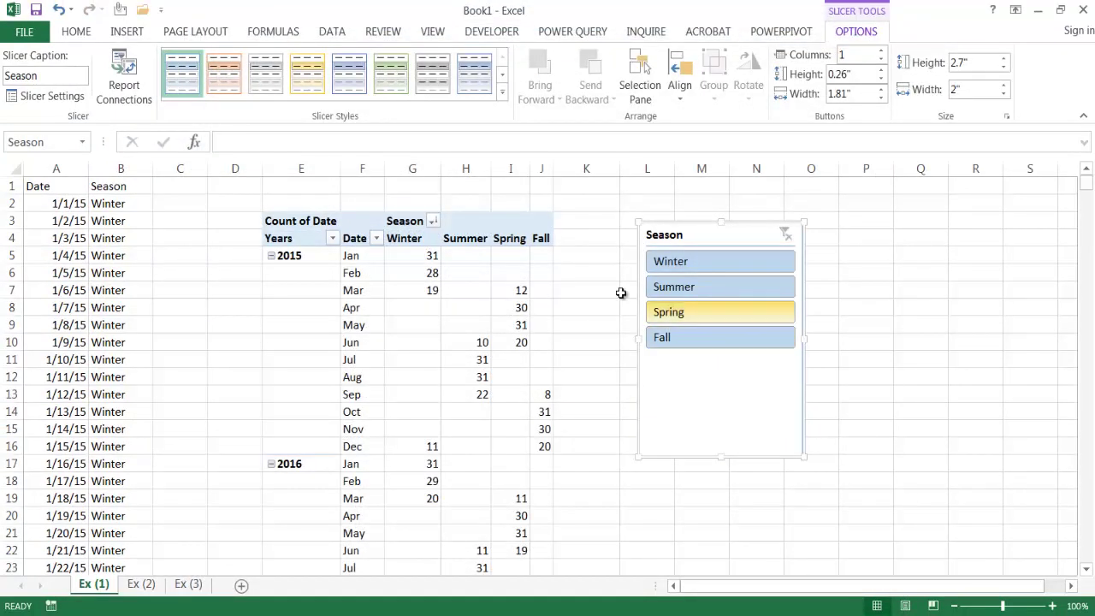
# Set the Season slicer's item sorting to Ascending (A to Z) and sort the pivot table's Season labels A to Z
pyautogui.click(53, 96)
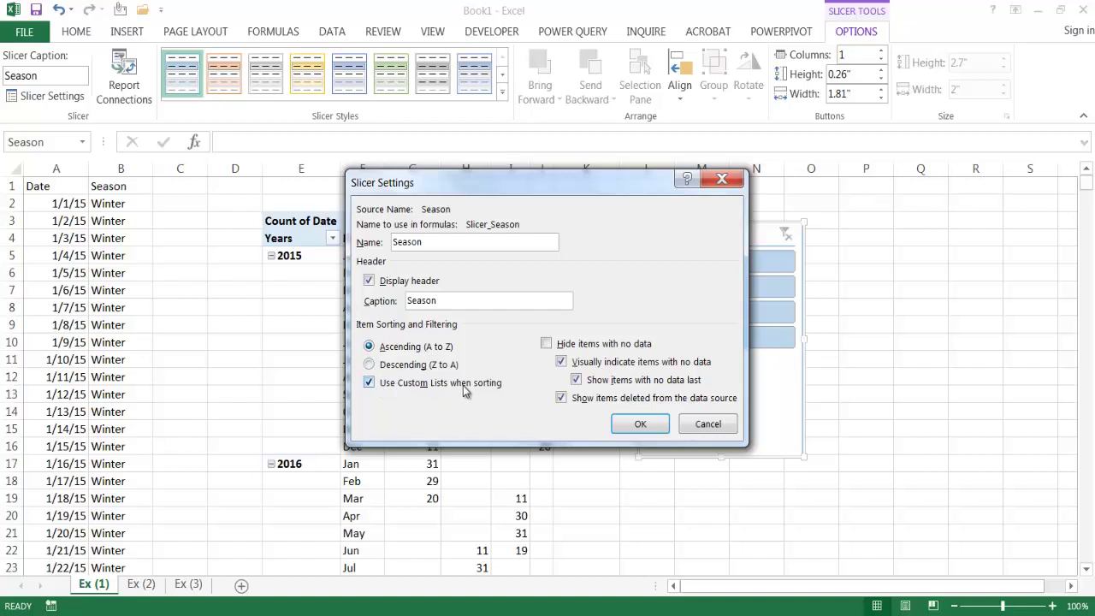
pyautogui.click(638, 421)
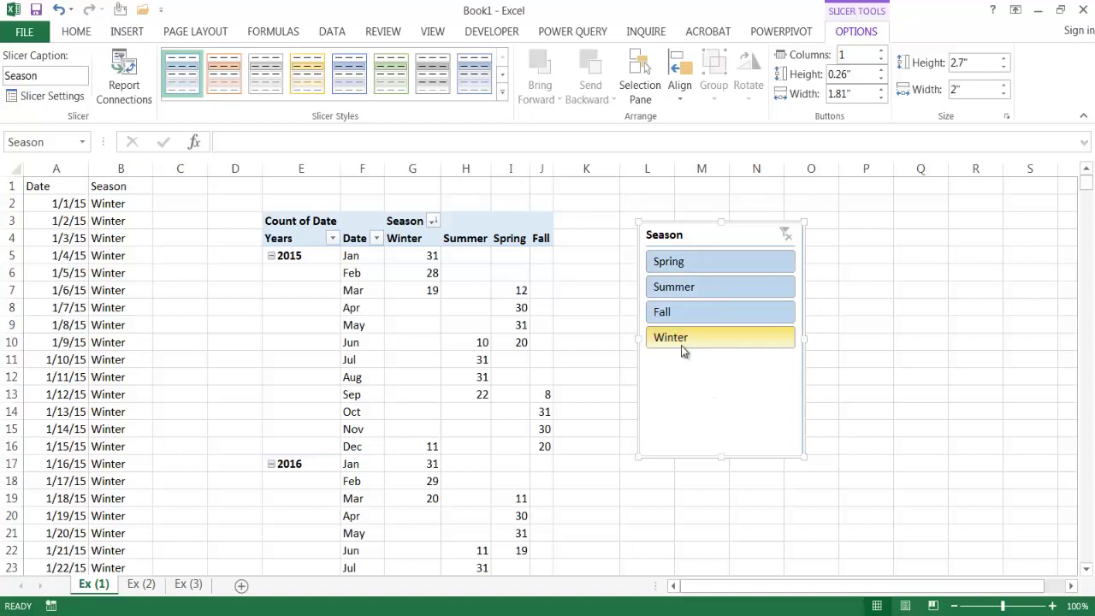
pyautogui.click(434, 221)
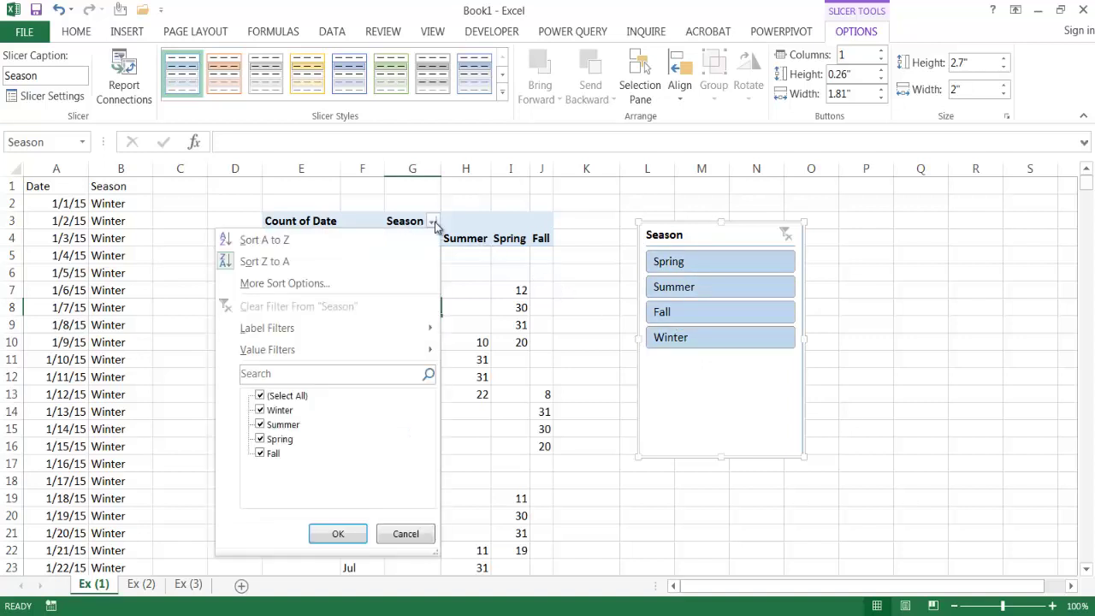
pyautogui.click(349, 250)
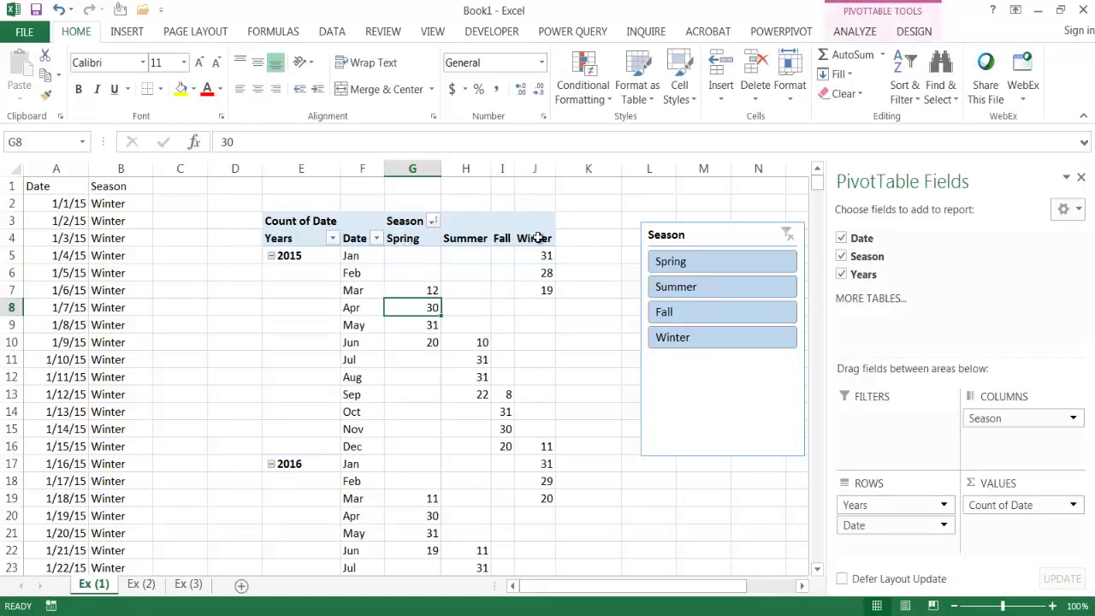
# Reverse the pivot table's Season label order with a Z to A sort, and select the Season slicer
pyautogui.click(433, 221)
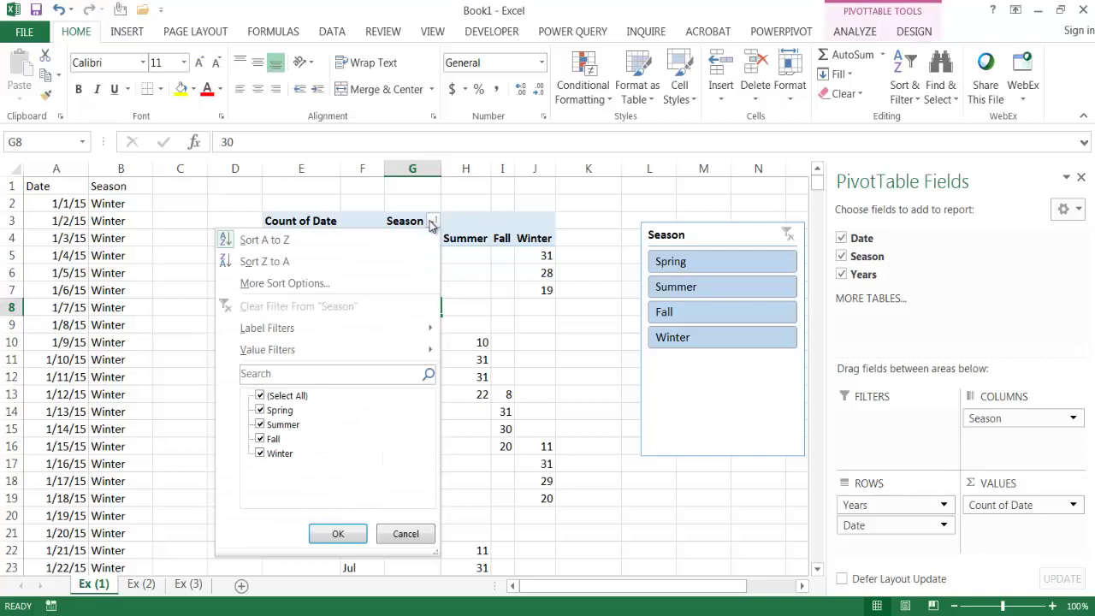
pyautogui.click(342, 260)
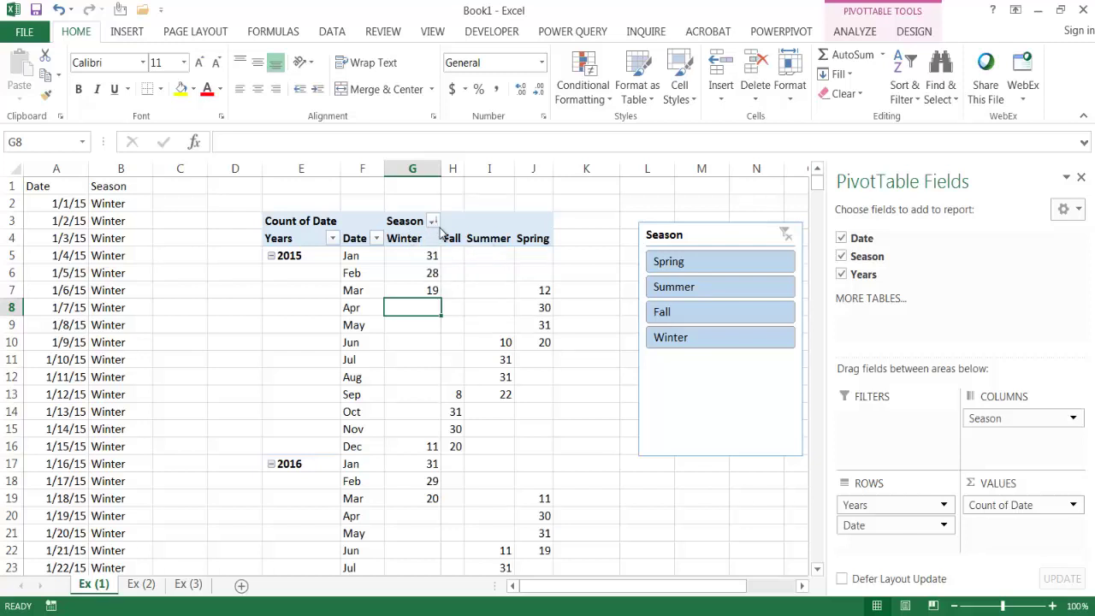
pyautogui.click(674, 223)
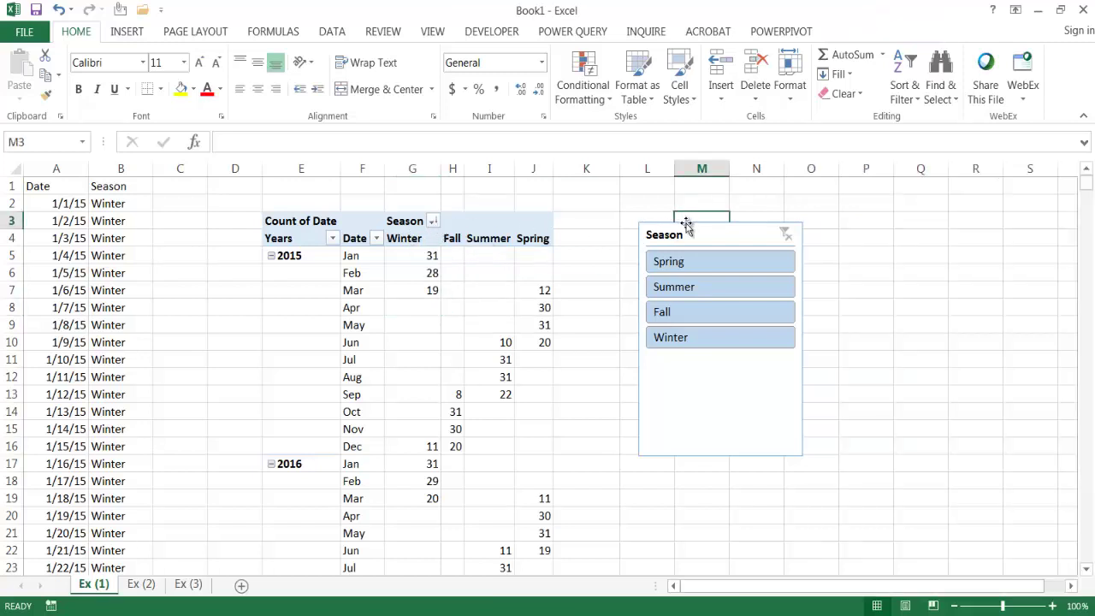
pyautogui.click(687, 226)
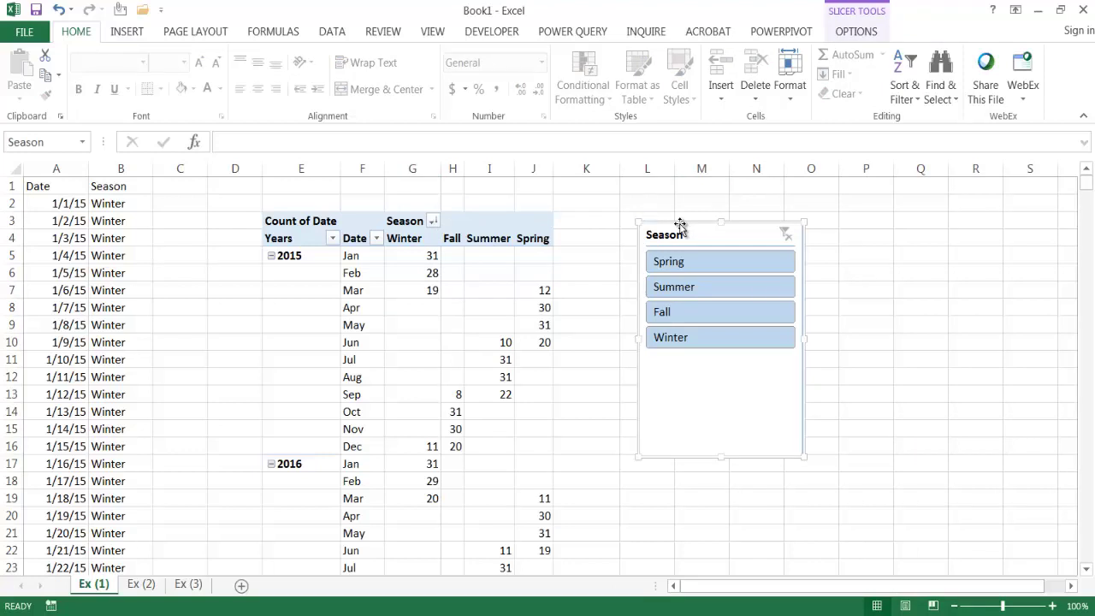
# Create a pivot table from the Name and Quantity data on sheet Ex (2), placed on the existing worksheet at cell E3
pyautogui.click(142, 584)
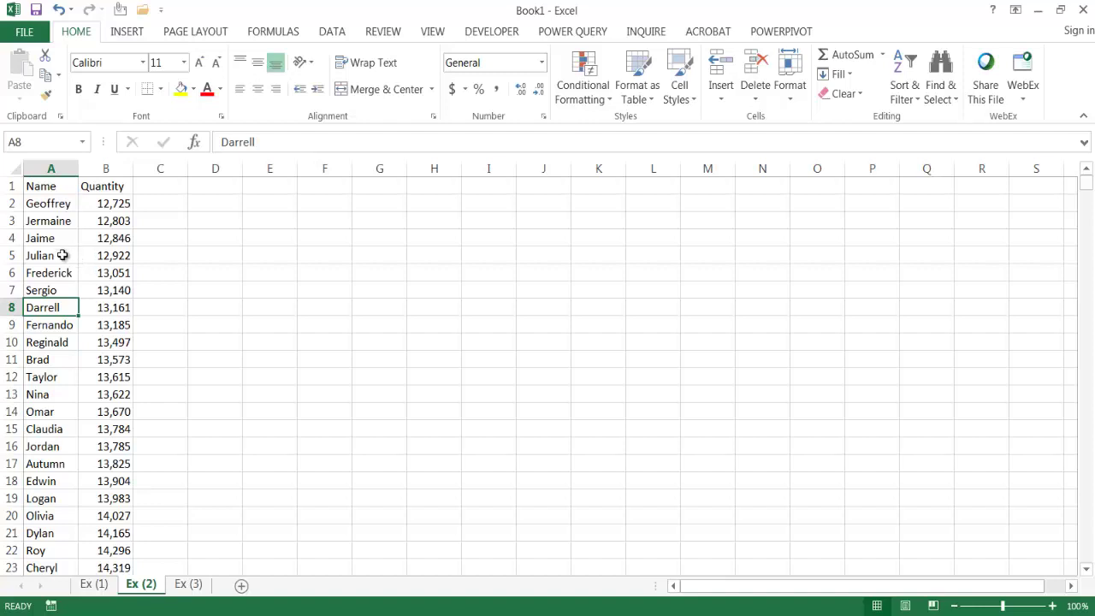
pyautogui.click(62, 255)
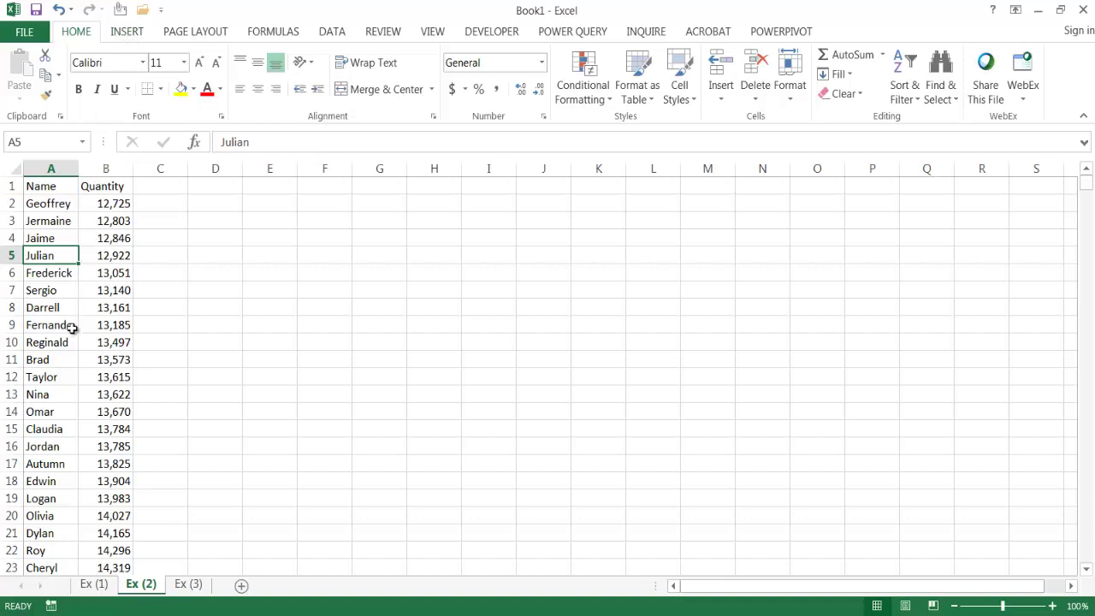
pyautogui.press('alt')
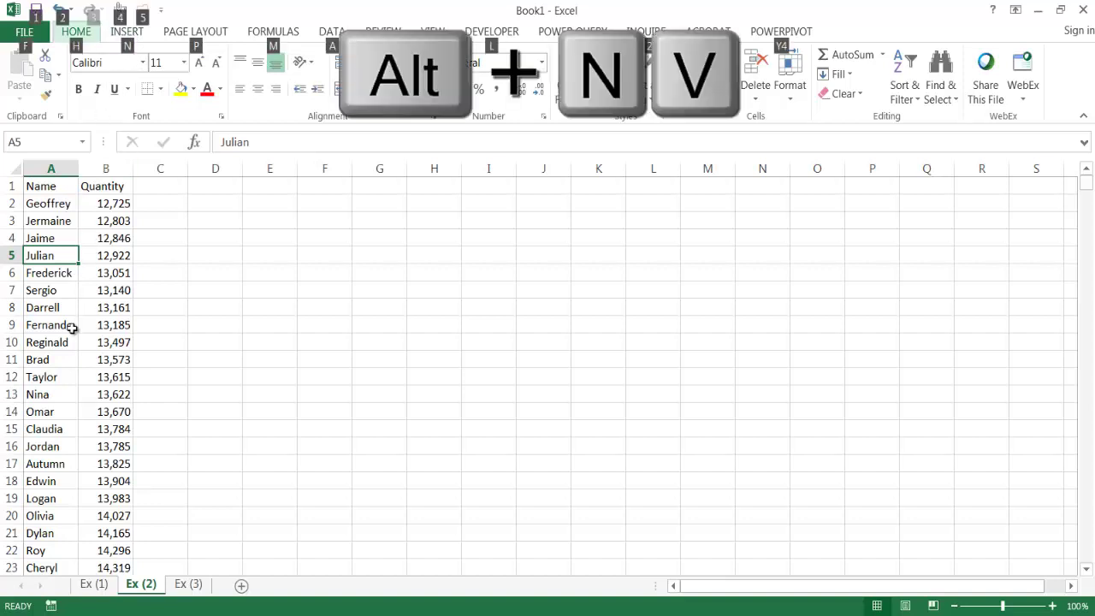
pyautogui.press('n')
pyautogui.press('v')
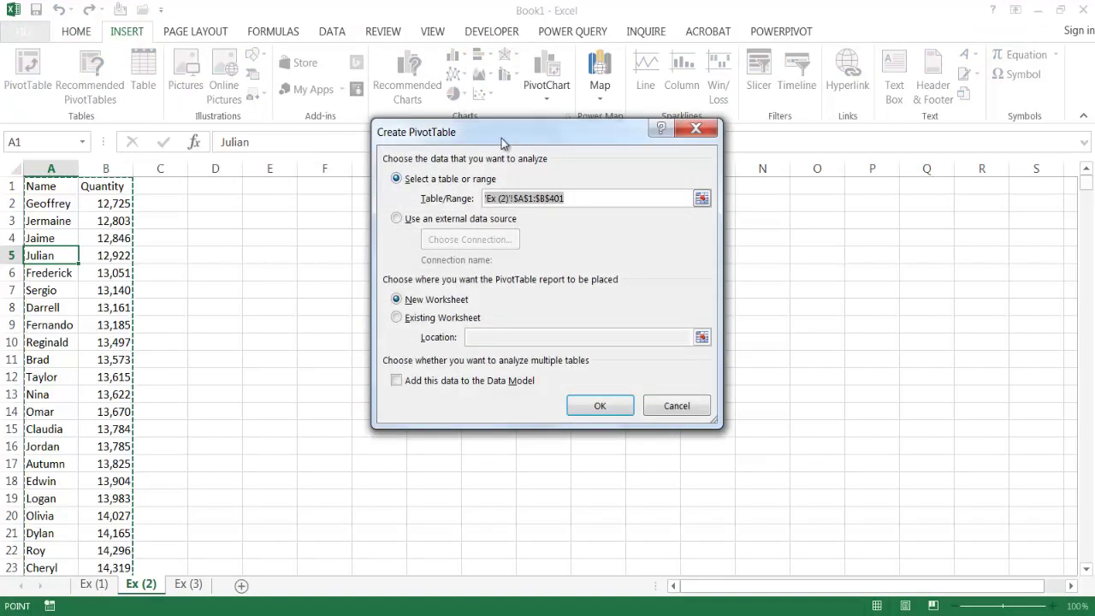
pyautogui.click(396, 318)
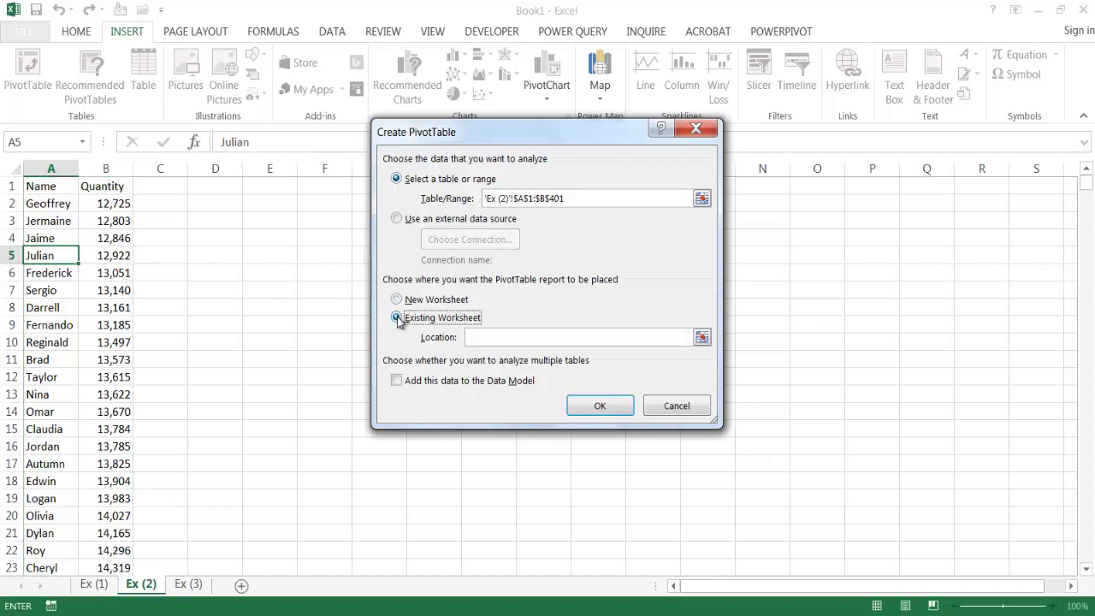
pyautogui.click(273, 220)
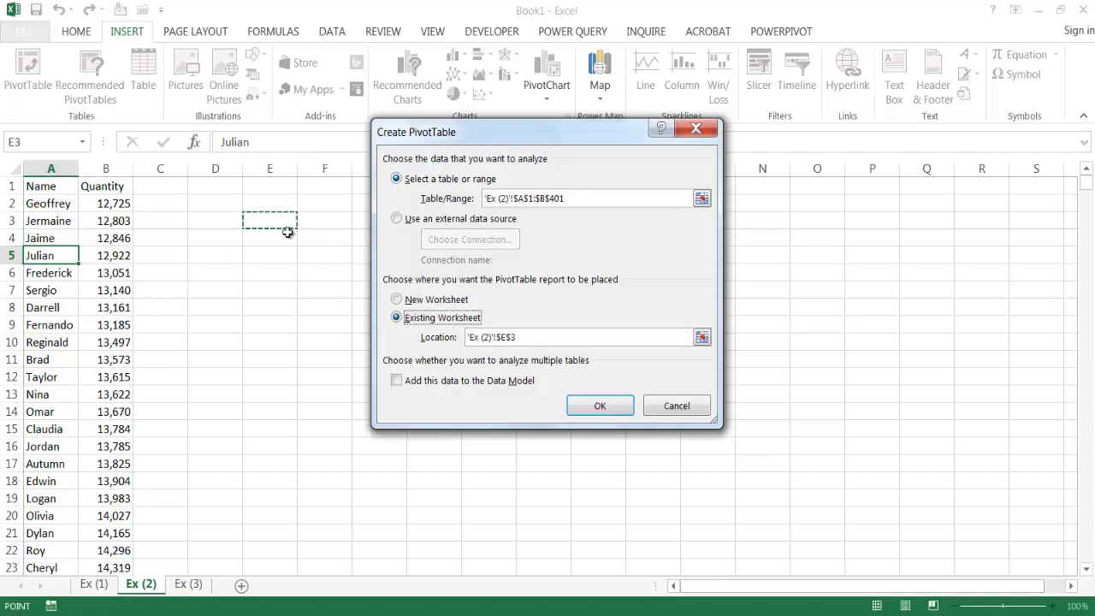
pyautogui.click(589, 404)
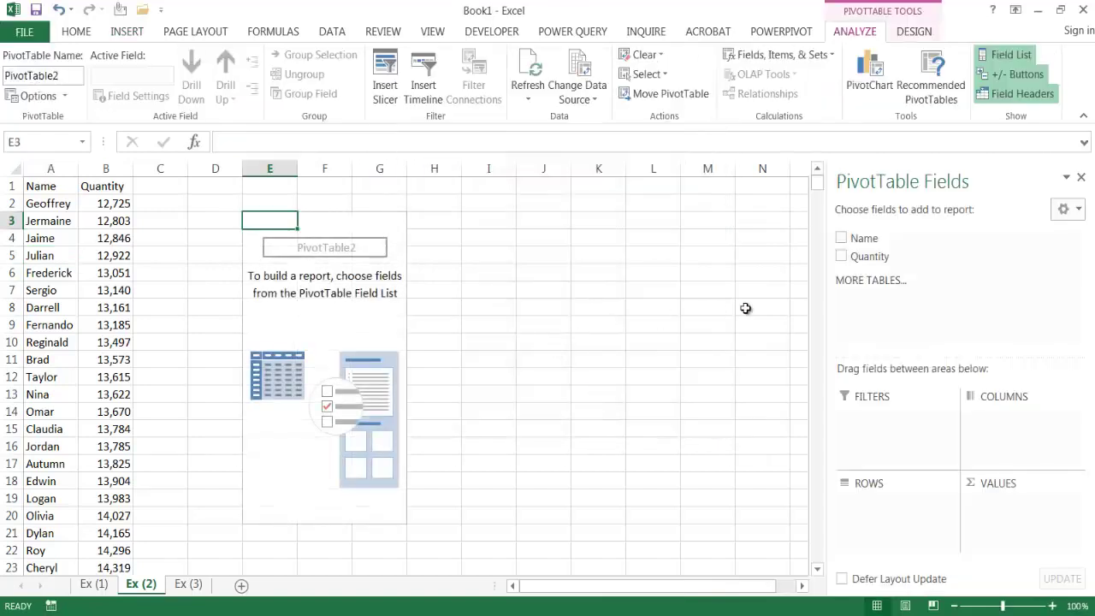
# Build the pivot table with Name in the rows area and Quantity summed in the values area
pyautogui.moveTo(864, 242); pyautogui.dragTo(902, 527)
pyautogui.moveTo(865, 256); pyautogui.dragTo(1049, 512)
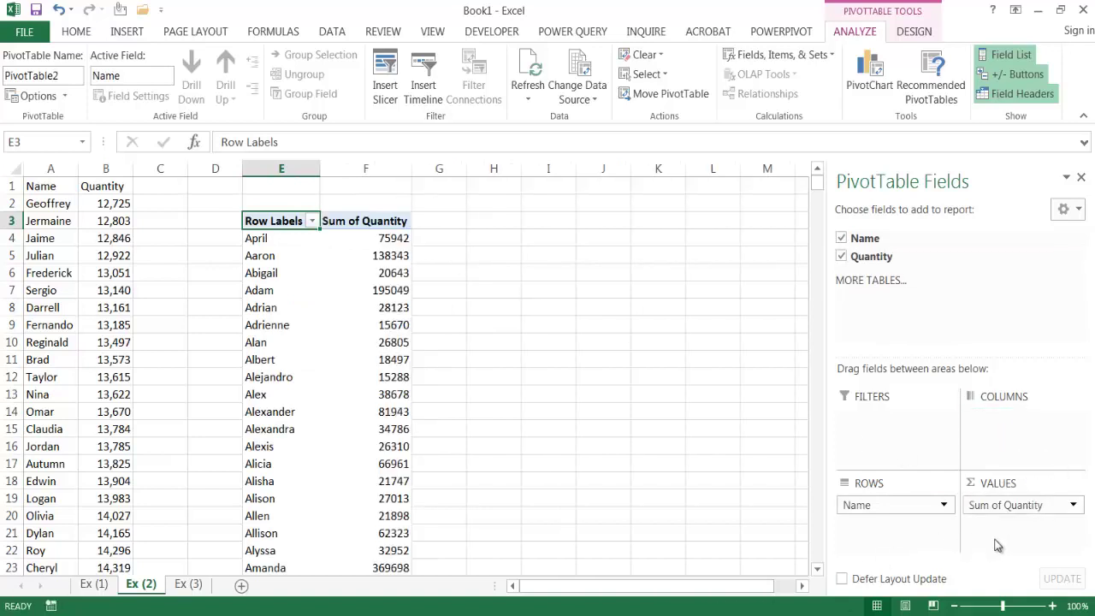
# Insert a Name slicer for the pivot table, place it clear of the table over columns K to M, and browse its items
pyautogui.click(359, 306)
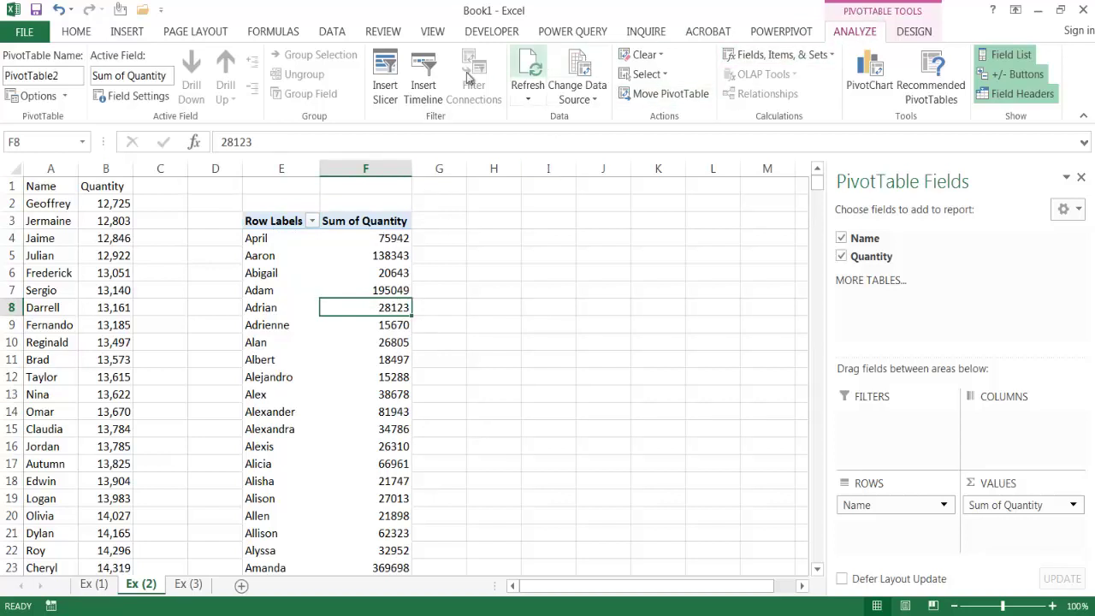
pyautogui.click(393, 82)
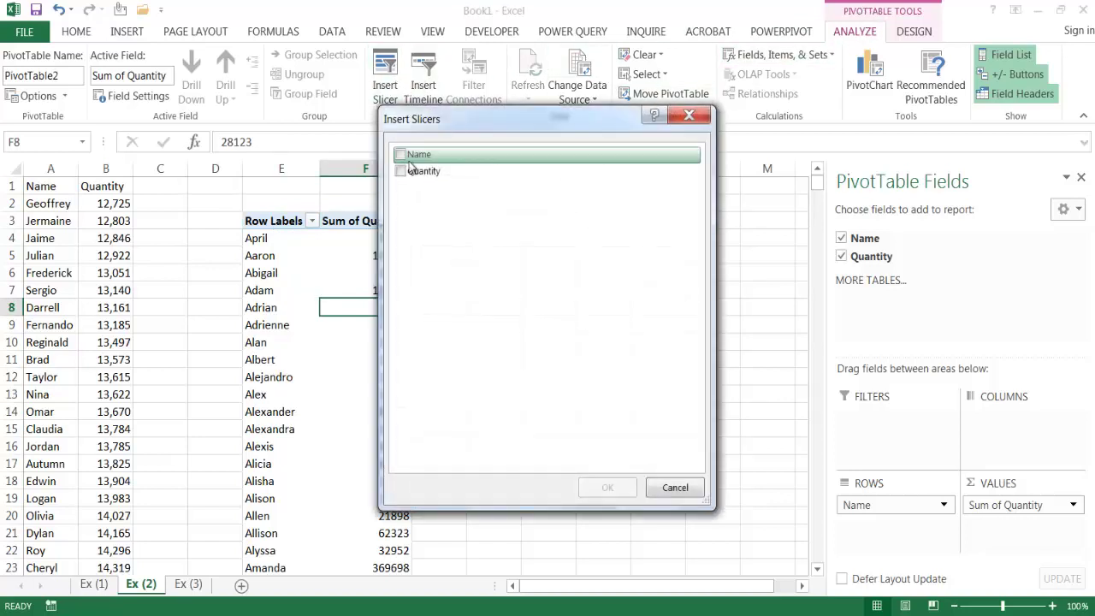
pyautogui.click(402, 157)
pyautogui.click(599, 486)
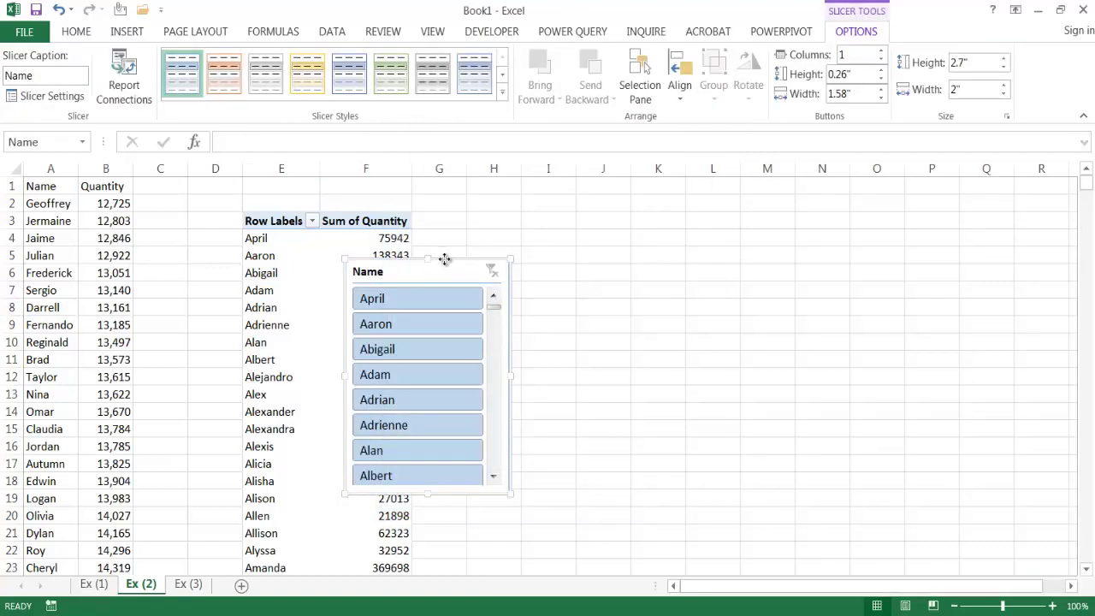
pyautogui.moveTo(439, 257); pyautogui.dragTo(734, 221)
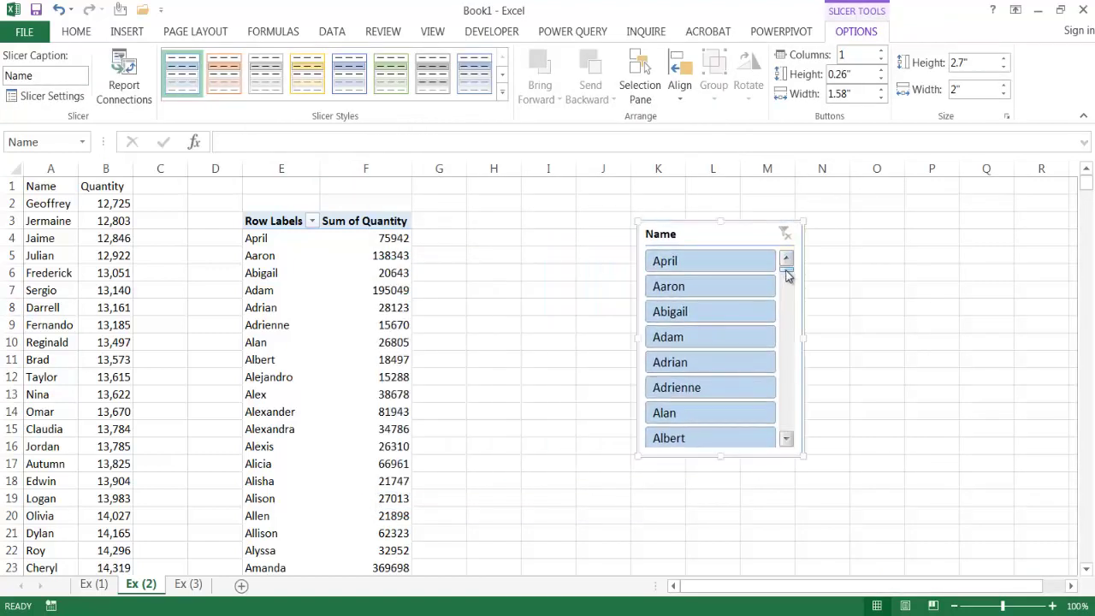
pyautogui.moveTo(786, 274); pyautogui.dragTo(791, 395)
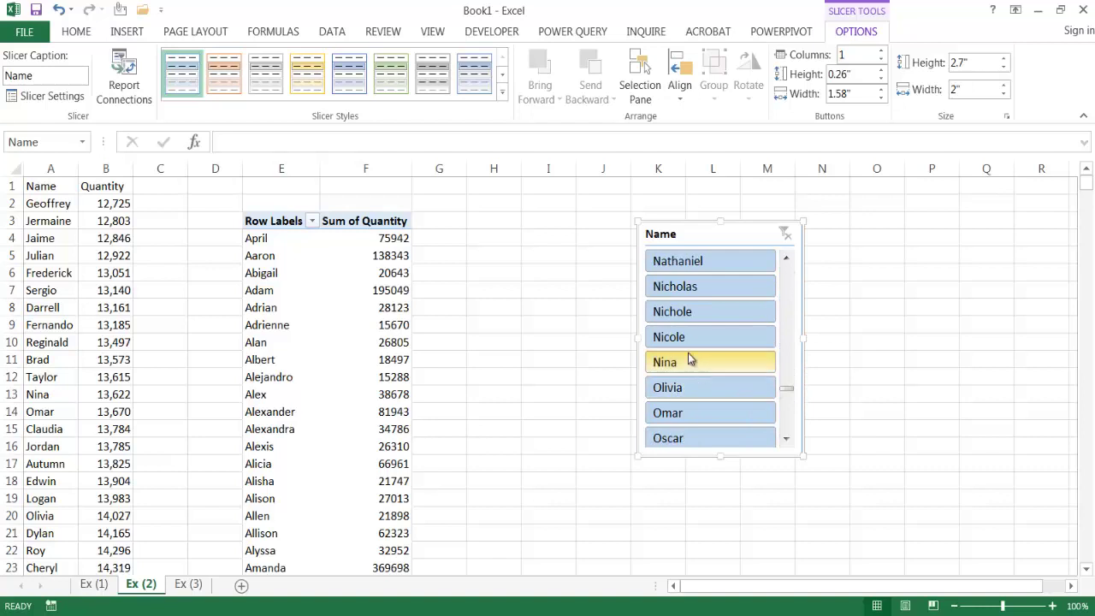
pyautogui.moveTo(787, 391); pyautogui.dragTo(780, 266)
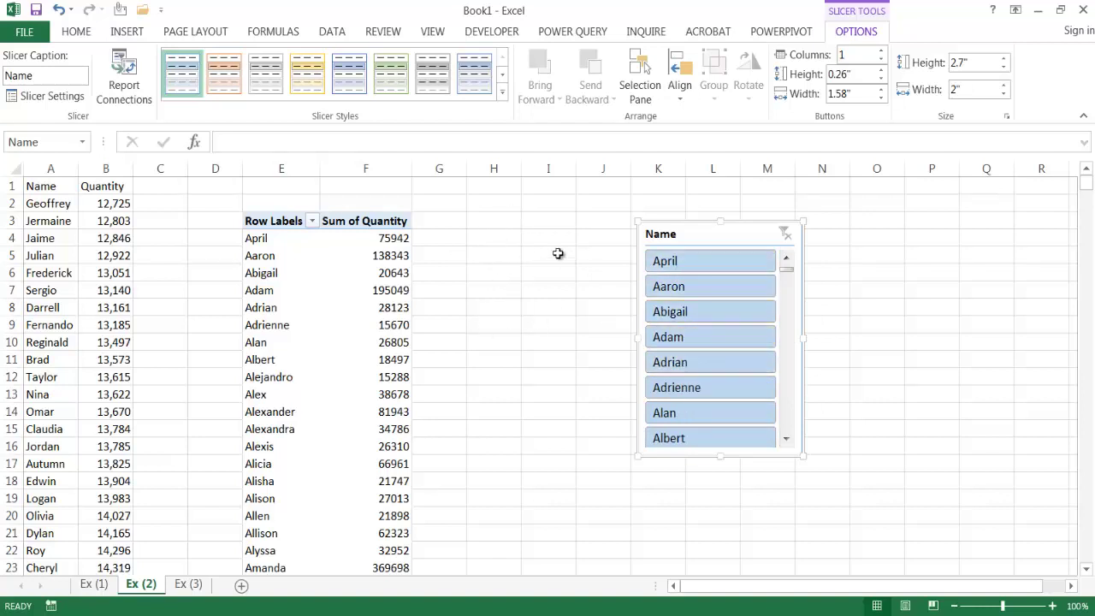
# Enter the header First Name in cell C1, next to the Quantity column
pyautogui.click(151, 189)
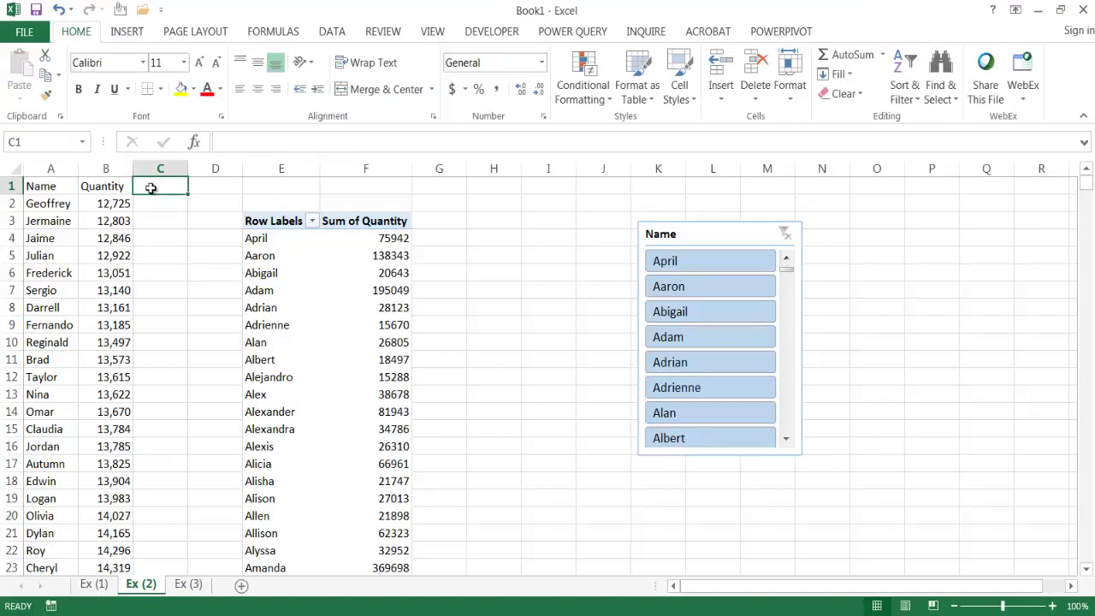
pyautogui.write('Firs')
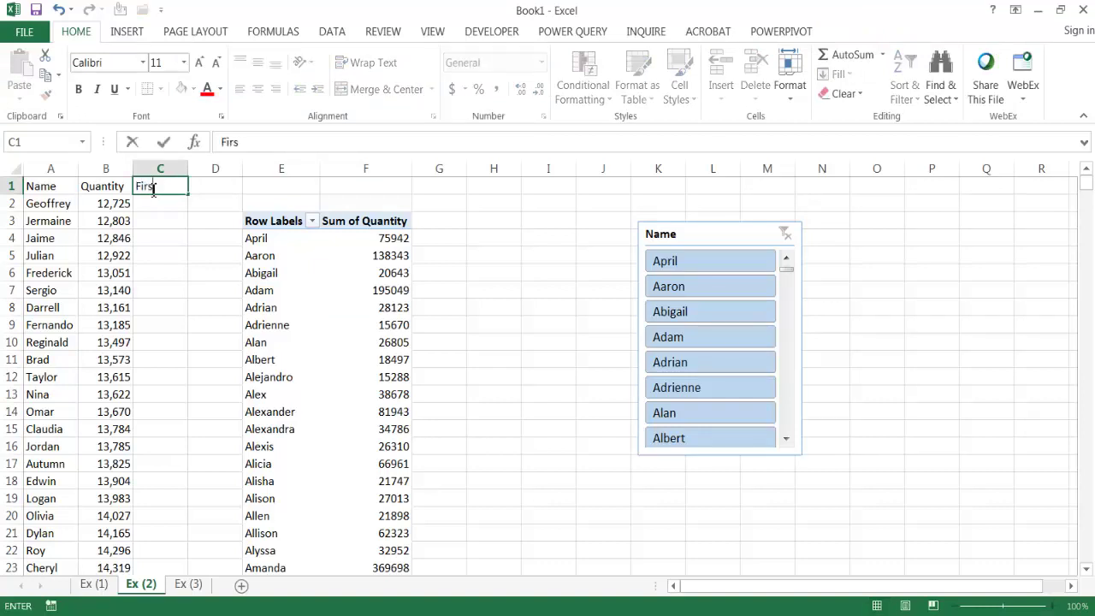
pyautogui.write('t Name')
pyautogui.press('Return')
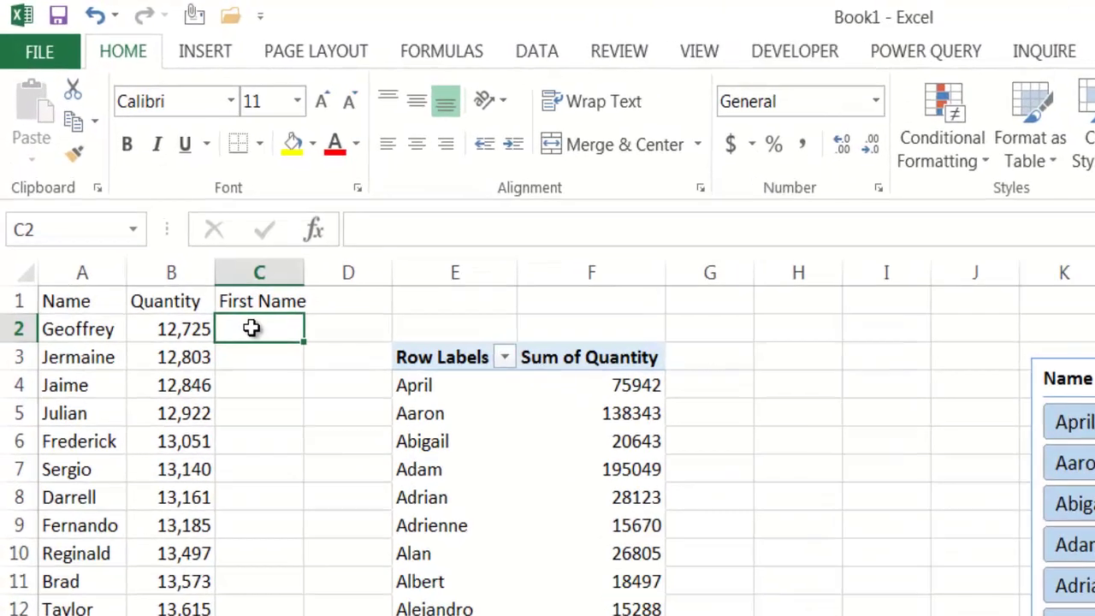
# Enter =LEFT(A2,1) in C2 to extract the name's first letter and fill the formula down the column
pyautogui.write('=')
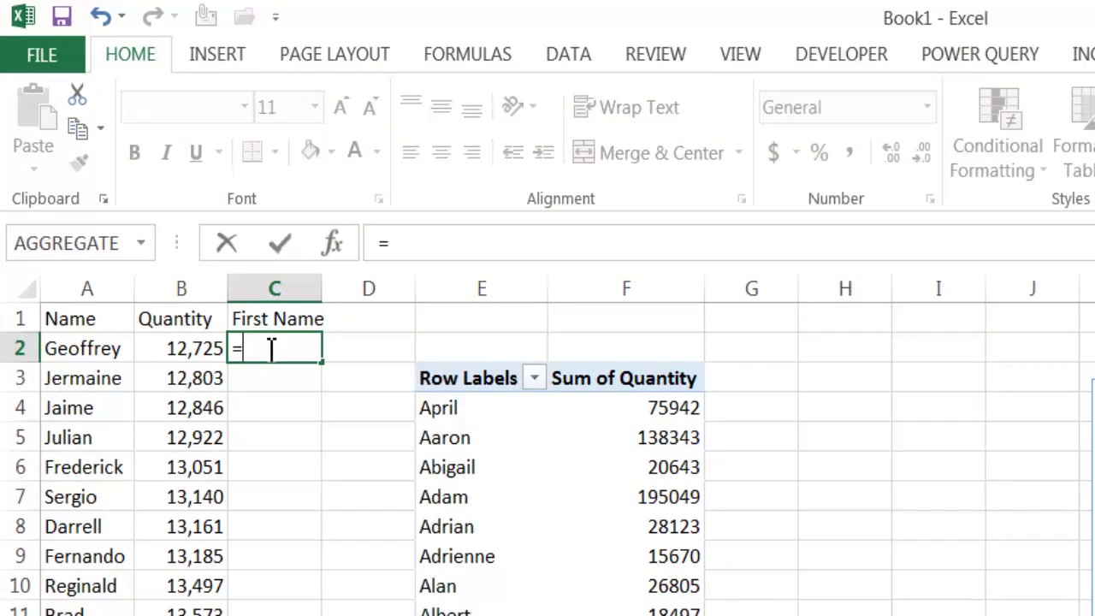
pyautogui.write('left')
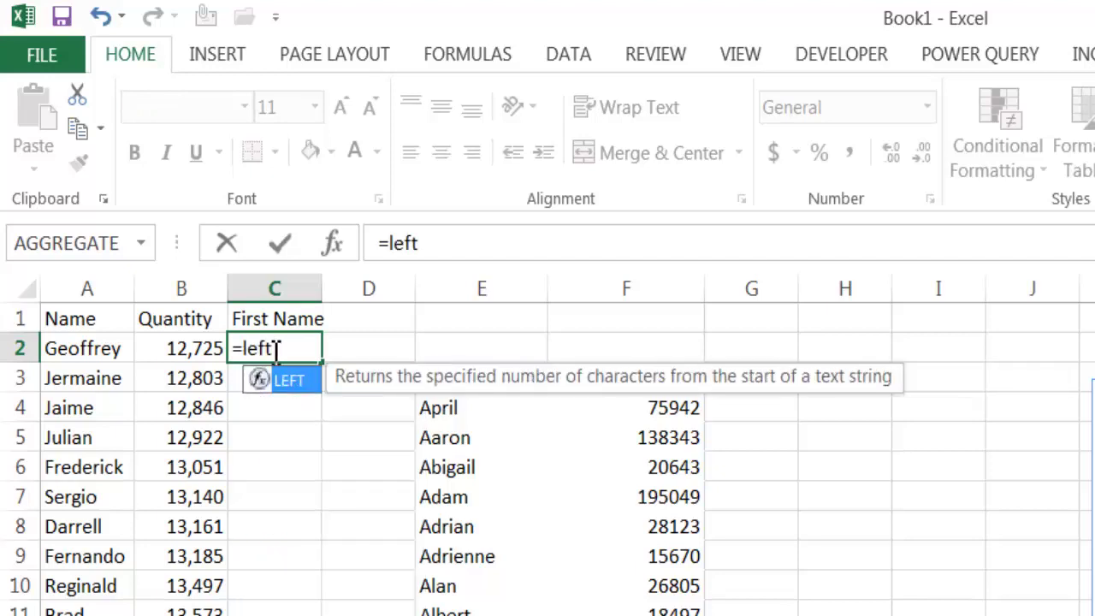
pyautogui.press('Tab')
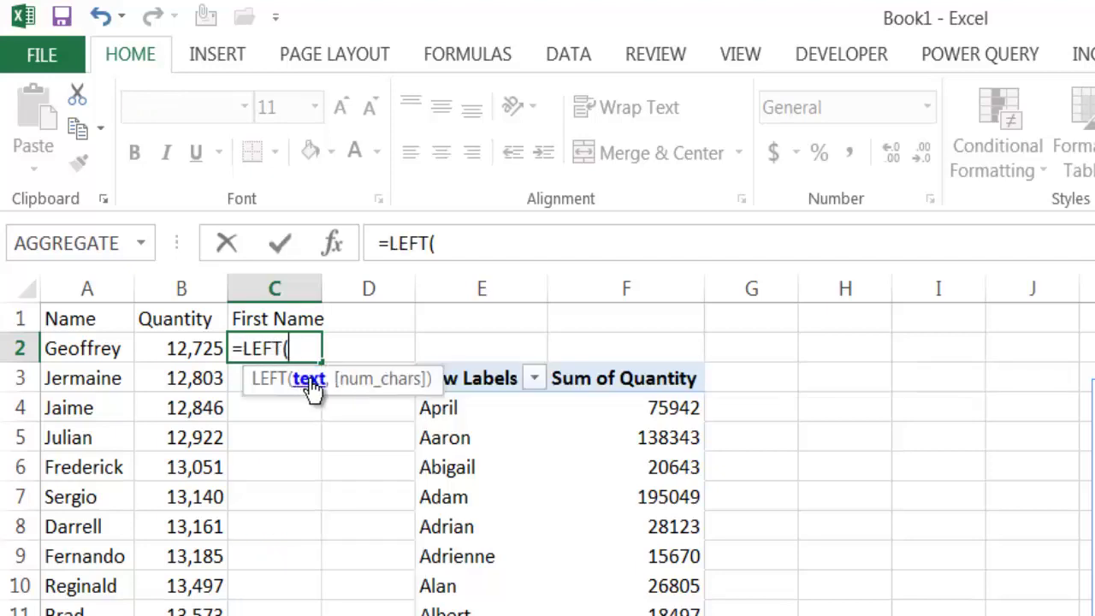
pyautogui.click(96, 349)
pyautogui.write(',')
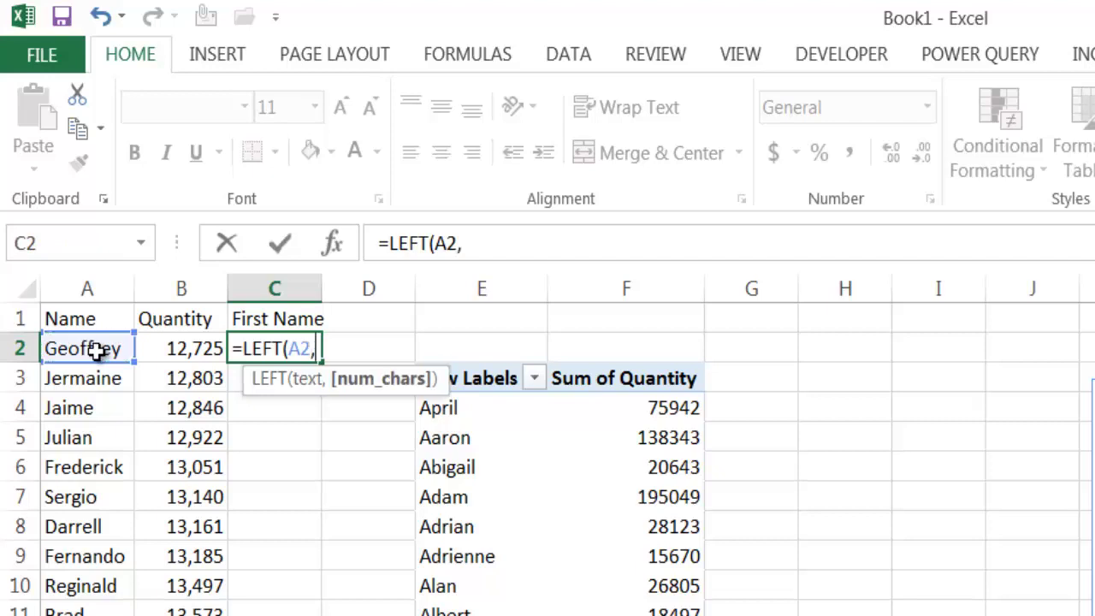
pyautogui.write('1)')
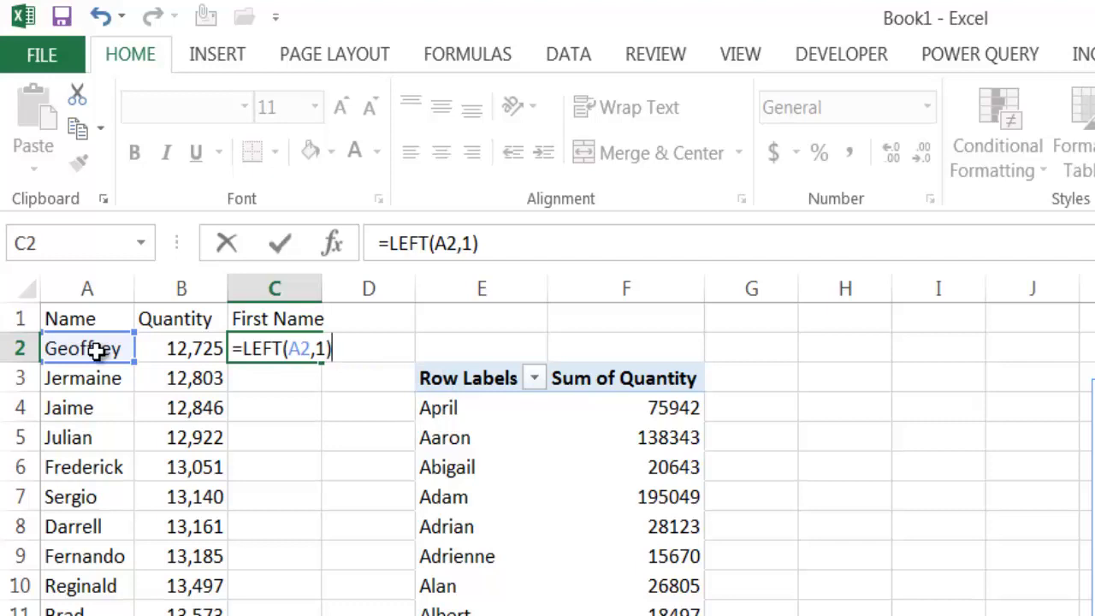
pyautogui.hotkey('ctrl', 'Return')
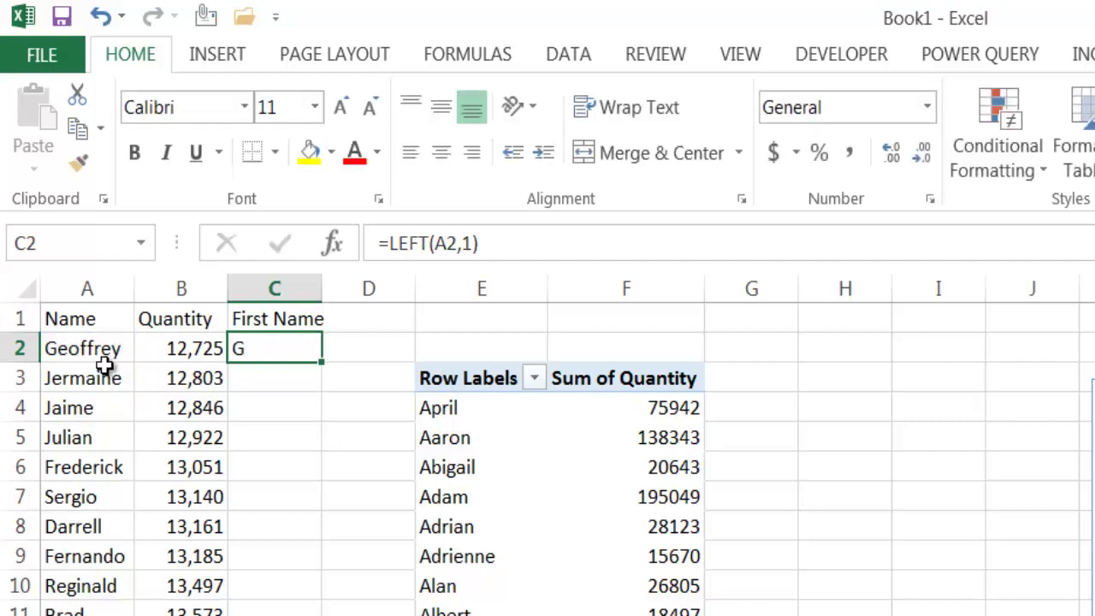
pyautogui.doubleClick(324, 363)
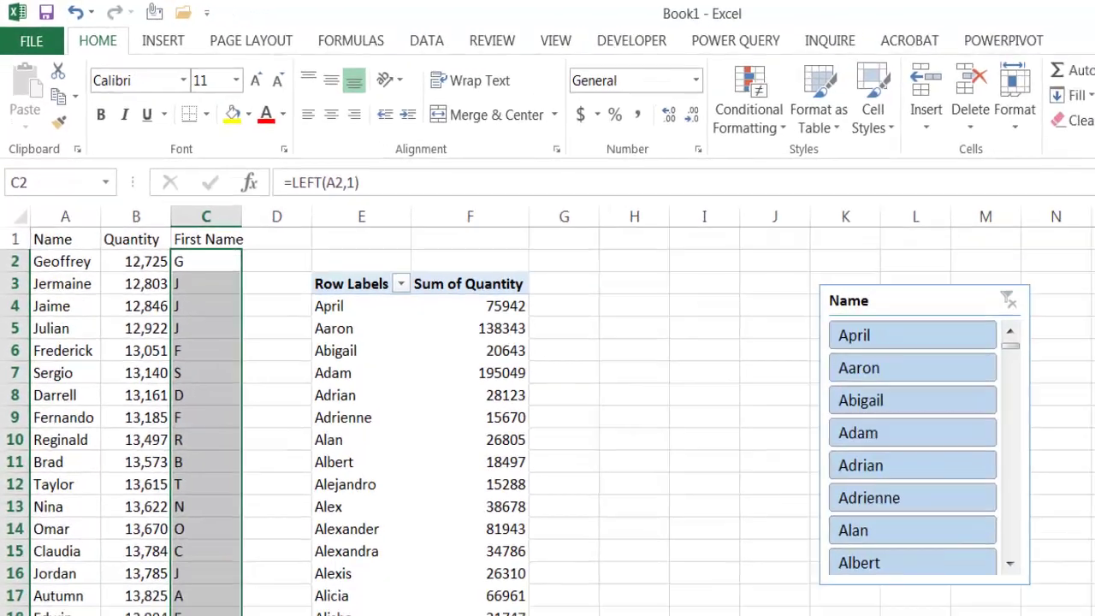
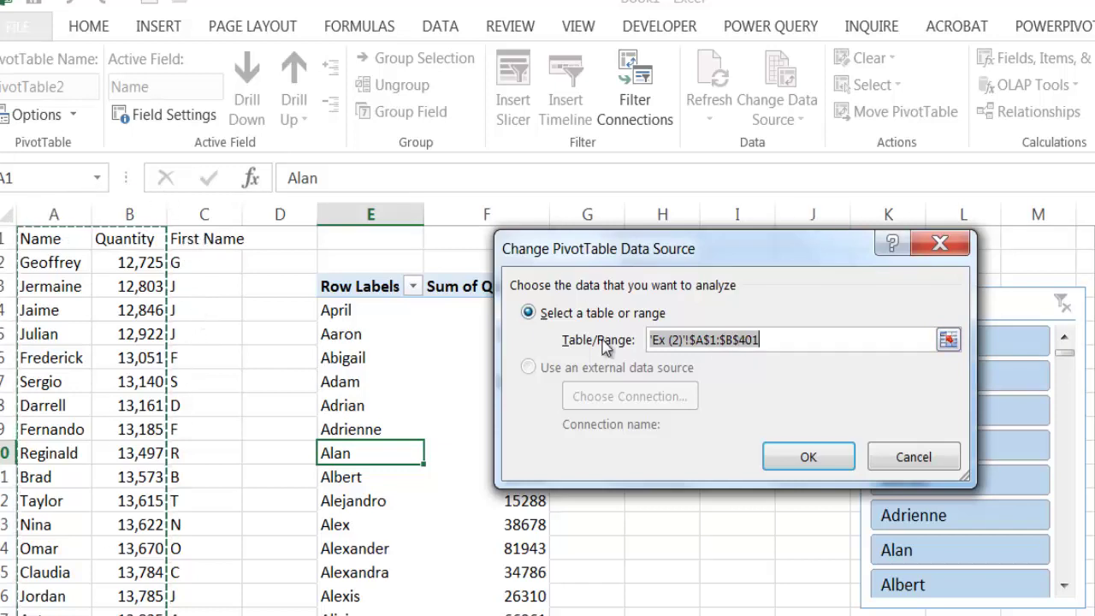
# Extend the pivot table's source range to 'Ex (2)'!$A$1:$C$401 and refresh the pivot table
pyautogui.click(735, 342)
pyautogui.press('BackSpace')
pyautogui.write('c')
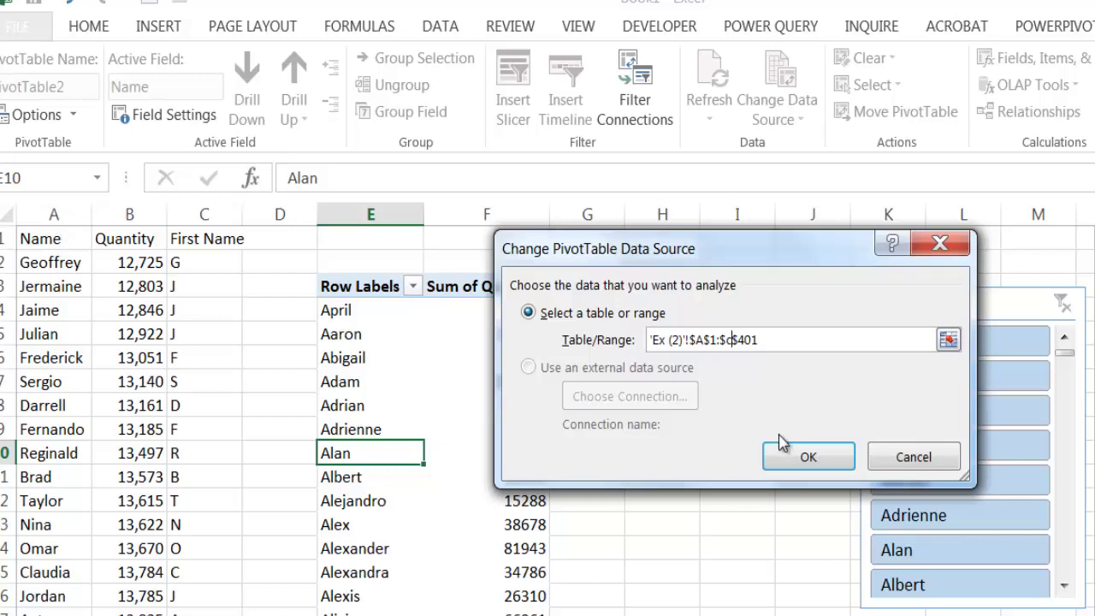
pyautogui.click(804, 456)
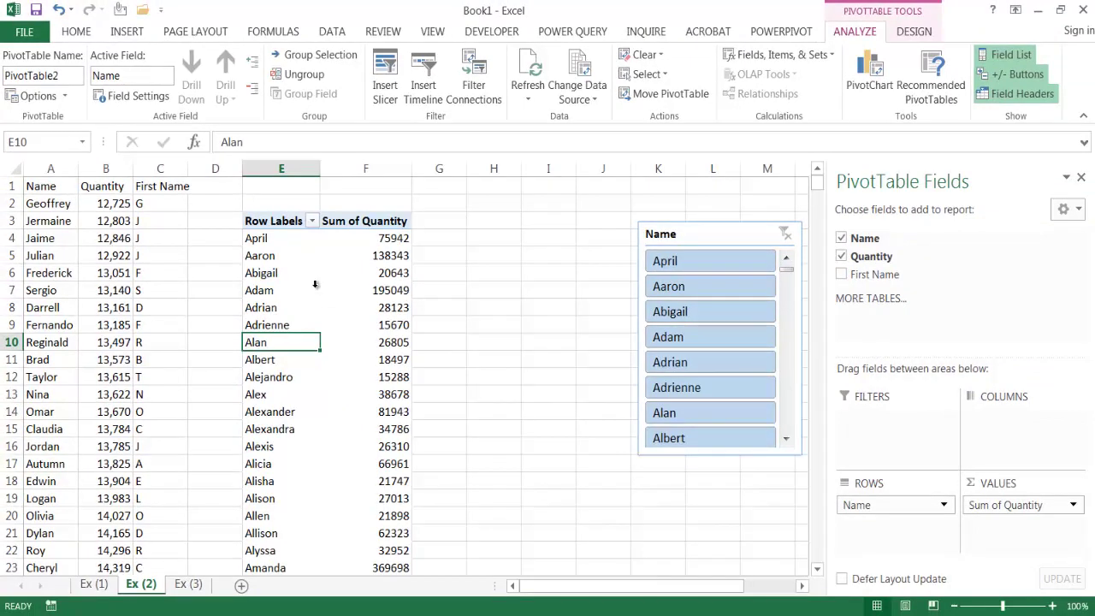
pyautogui.rightClick(314, 288)
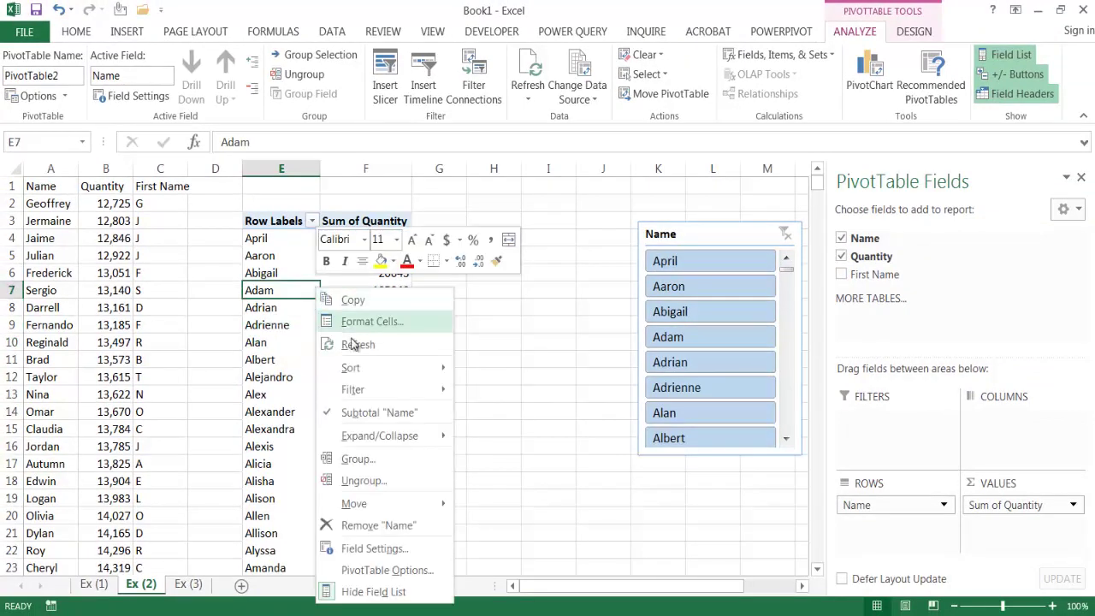
pyautogui.click(356, 344)
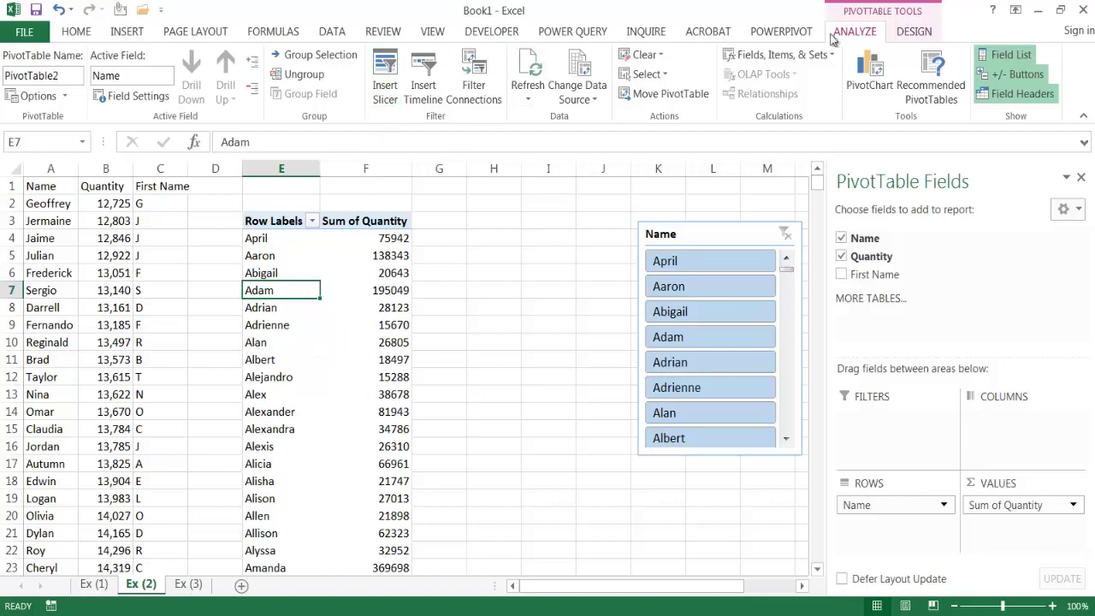
# Insert a First Name slicer and position it between the pivot table and the Name slicer
pyautogui.click(384, 81)
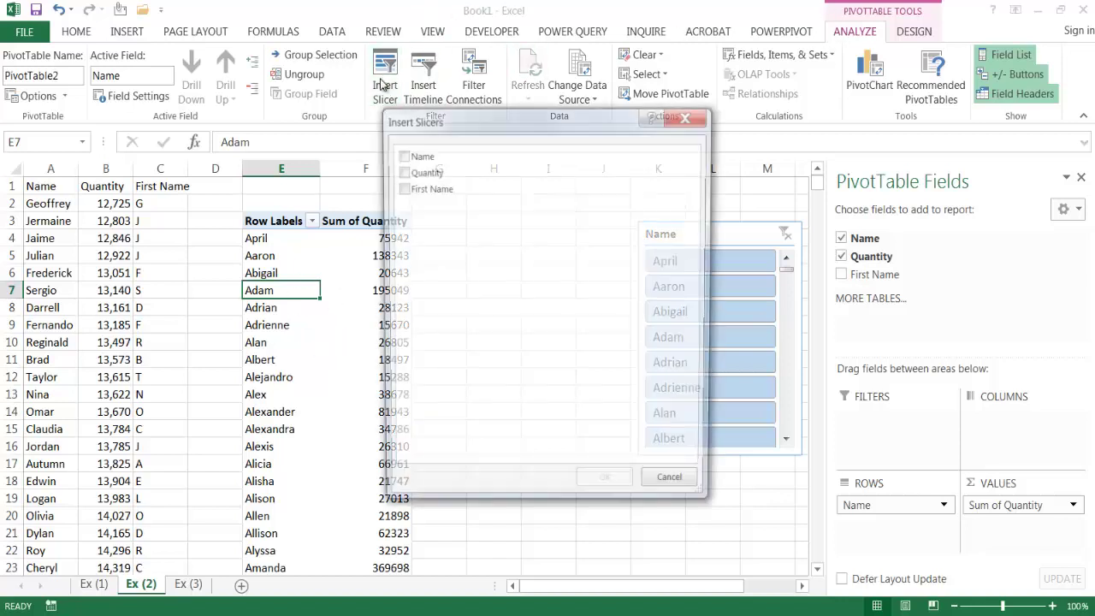
pyautogui.click(402, 189)
pyautogui.click(607, 487)
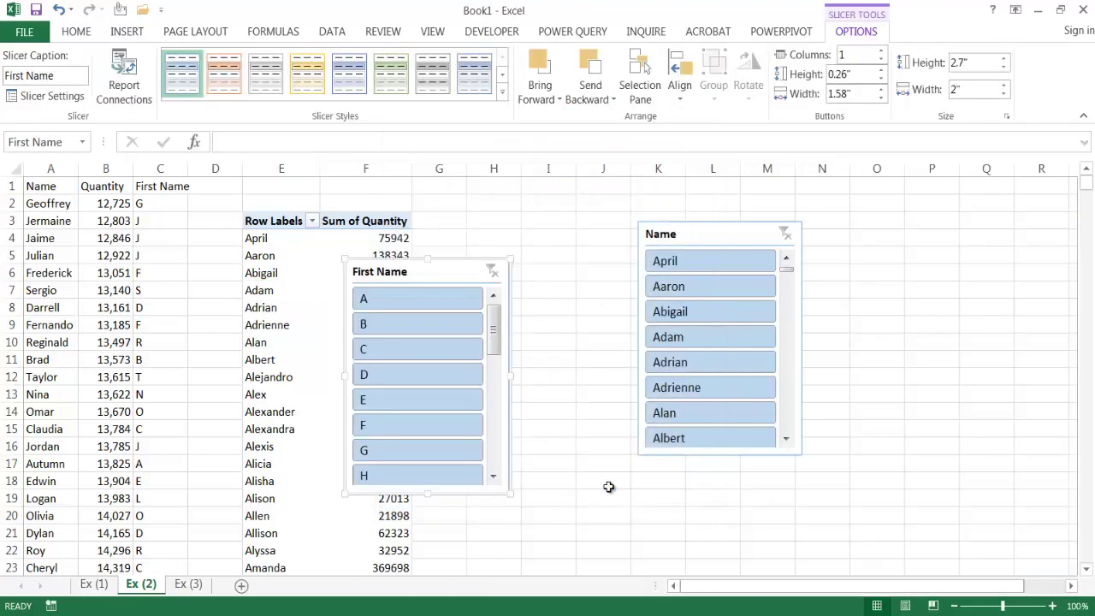
pyautogui.moveTo(460, 255); pyautogui.dragTo(547, 221)
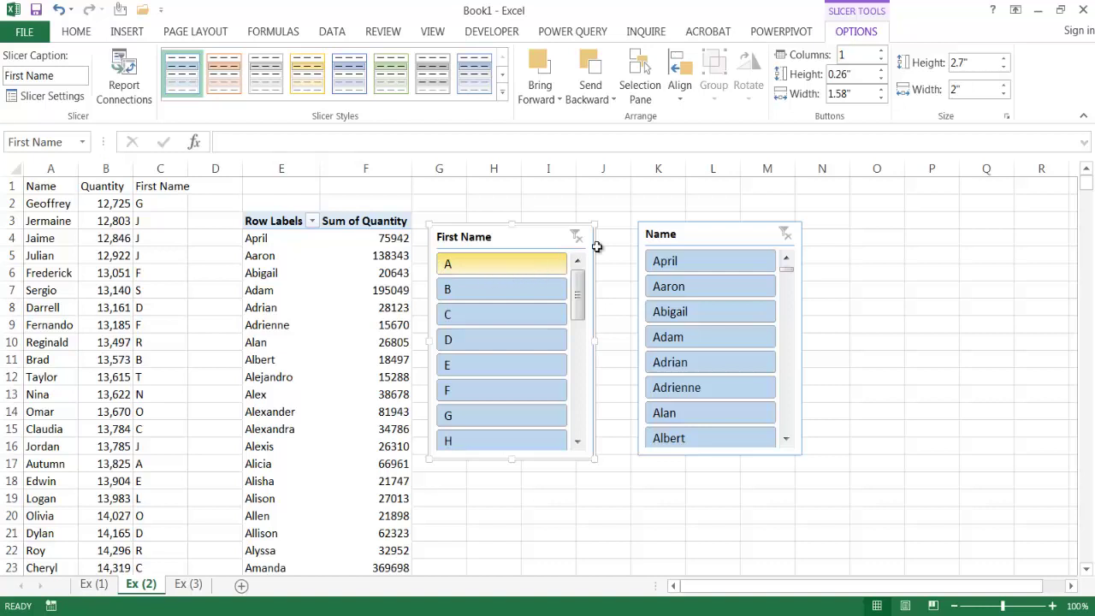
# Set the First Name slicer to 5 columns and shorten it to about 1.95" high
pyautogui.click(884, 54)
pyautogui.click(883, 54)
pyautogui.click(883, 54)
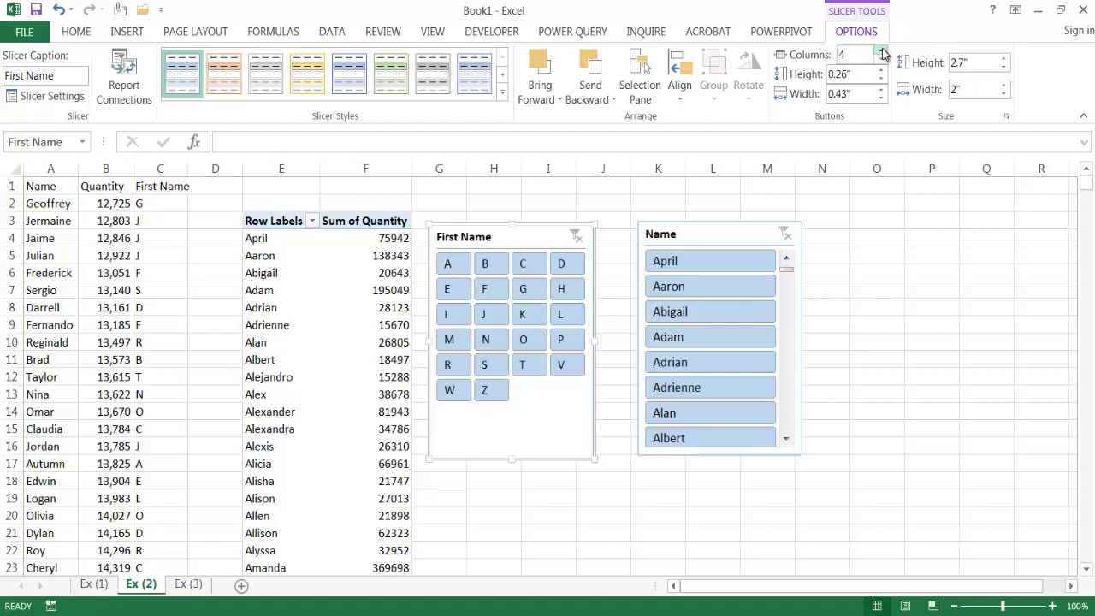
pyautogui.click(883, 54)
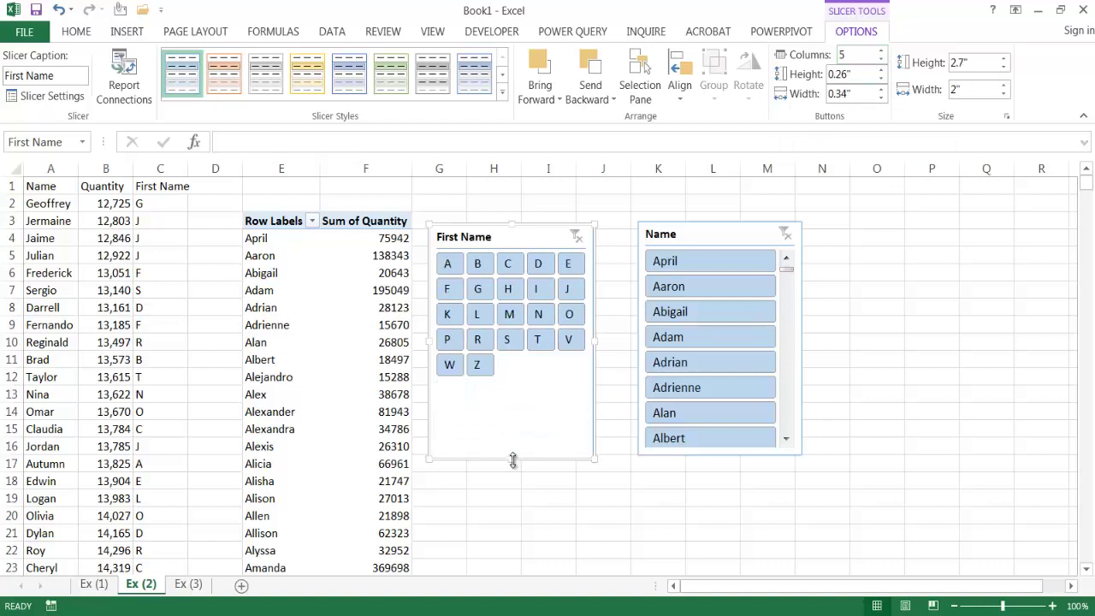
pyautogui.moveTo(511, 460); pyautogui.dragTo(516, 396)
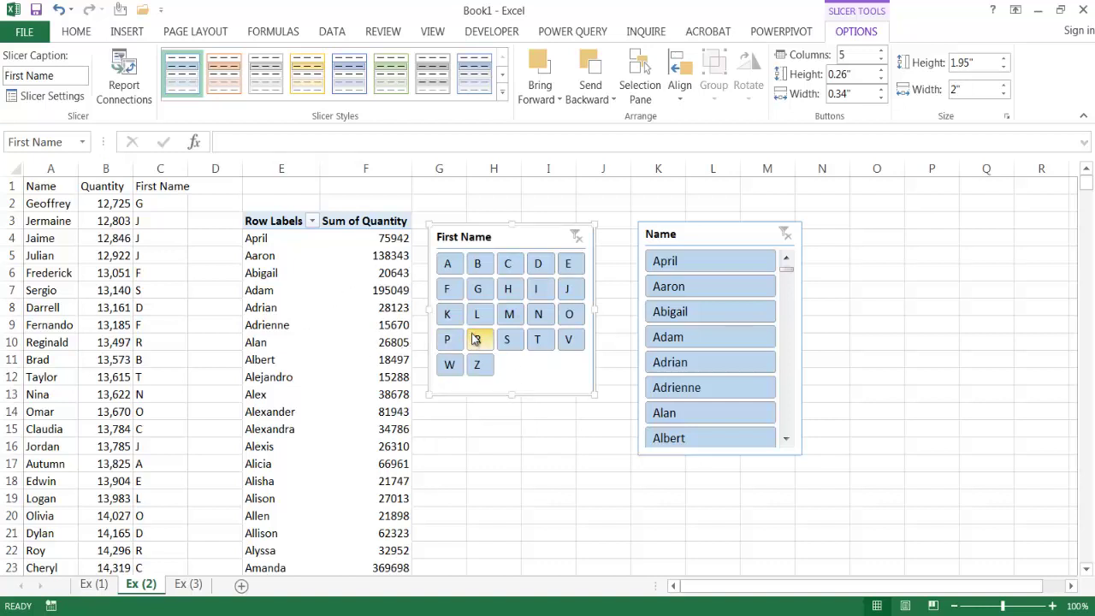
# Filter the pivot table to names starting with M using the First Name slicer, and look through the Name slicer's items
pyautogui.click(509, 316)
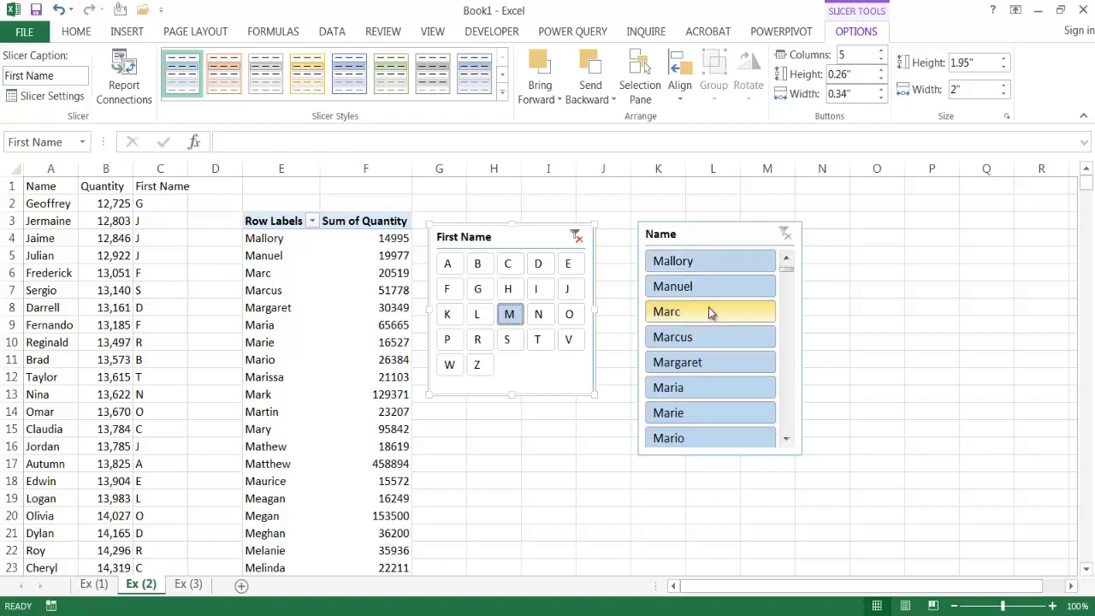
pyautogui.scroll(-8, 791, 417)
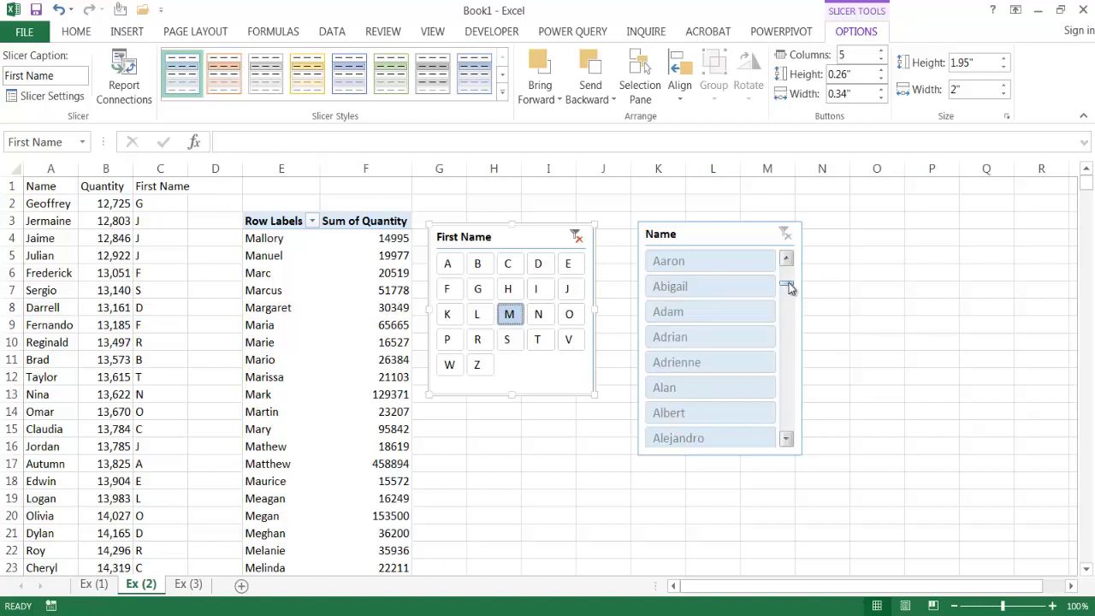
pyautogui.moveTo(790, 288); pyautogui.dragTo(787, 266)
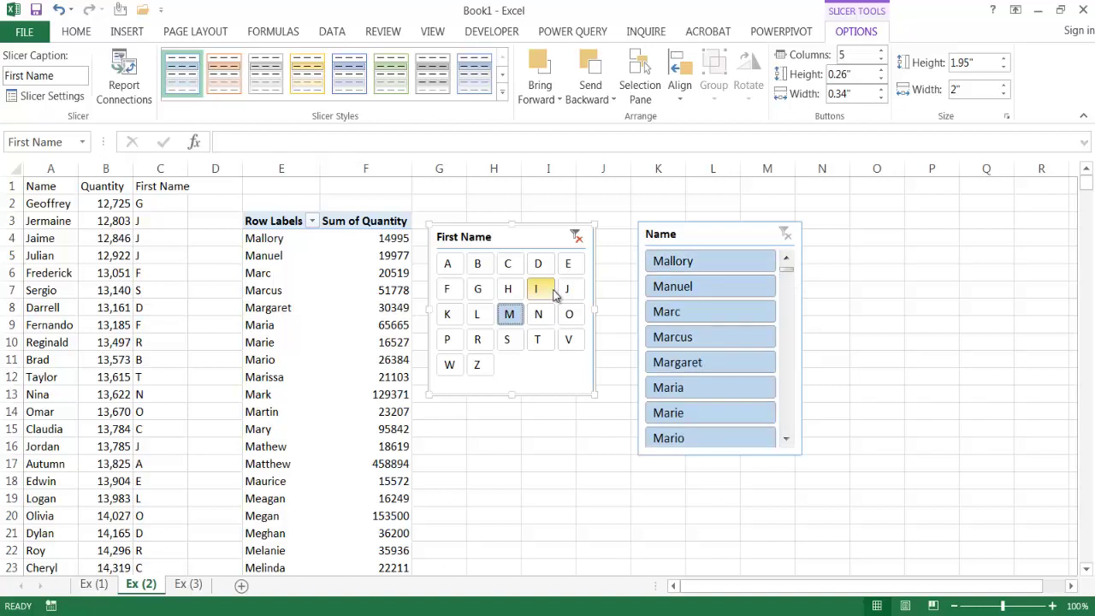
pyautogui.moveTo(162, 255); pyautogui.dragTo(218, 327)
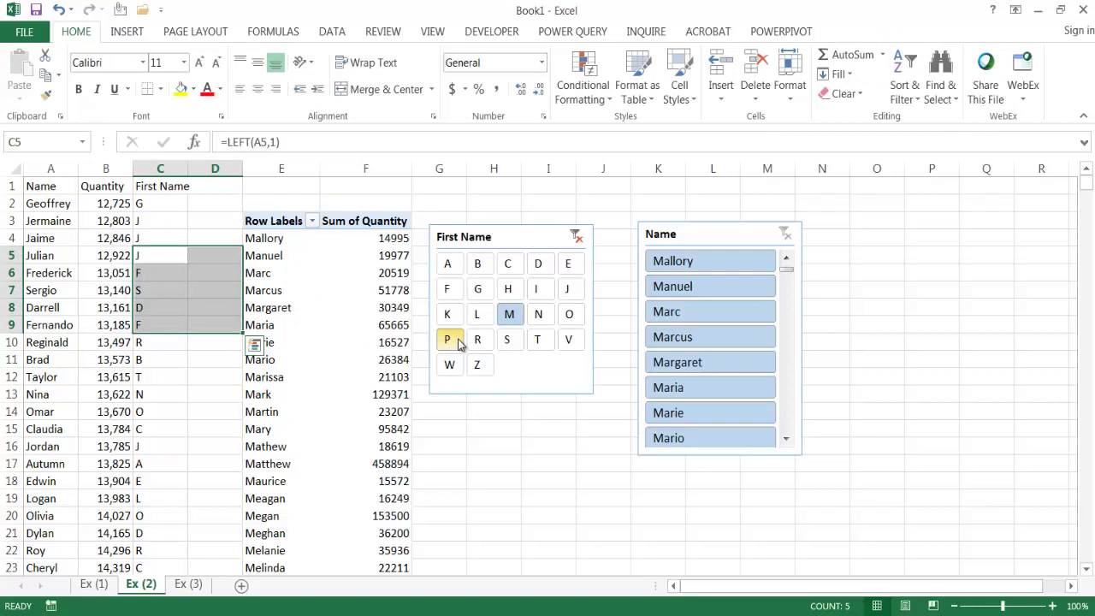
# On Ex (3), create a pivot table from 'Ex (3)'!$A:$B, placed on the existing worksheet at 'Ex (3)'!$E$3
pyautogui.click(188, 584)
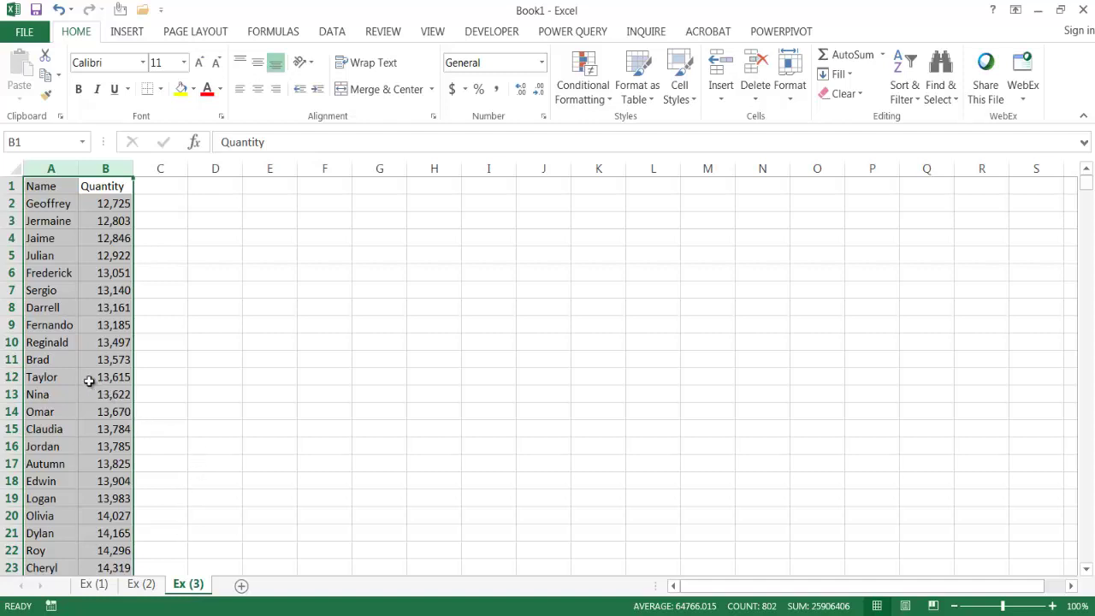
pyautogui.press('alt')
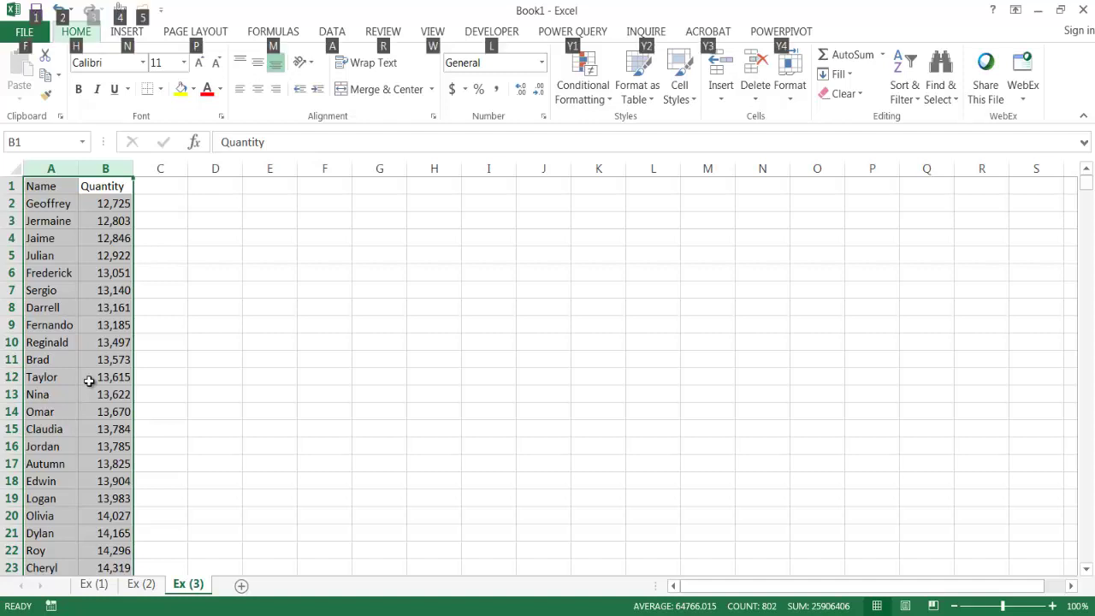
pyautogui.press('n')
pyautogui.press('v')
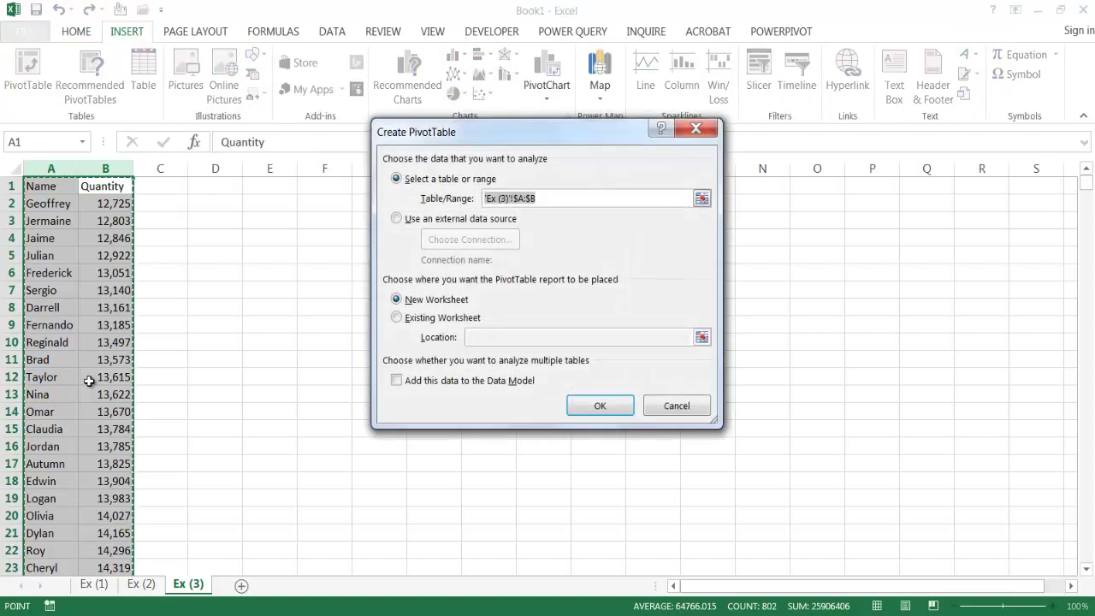
pyautogui.click(402, 317)
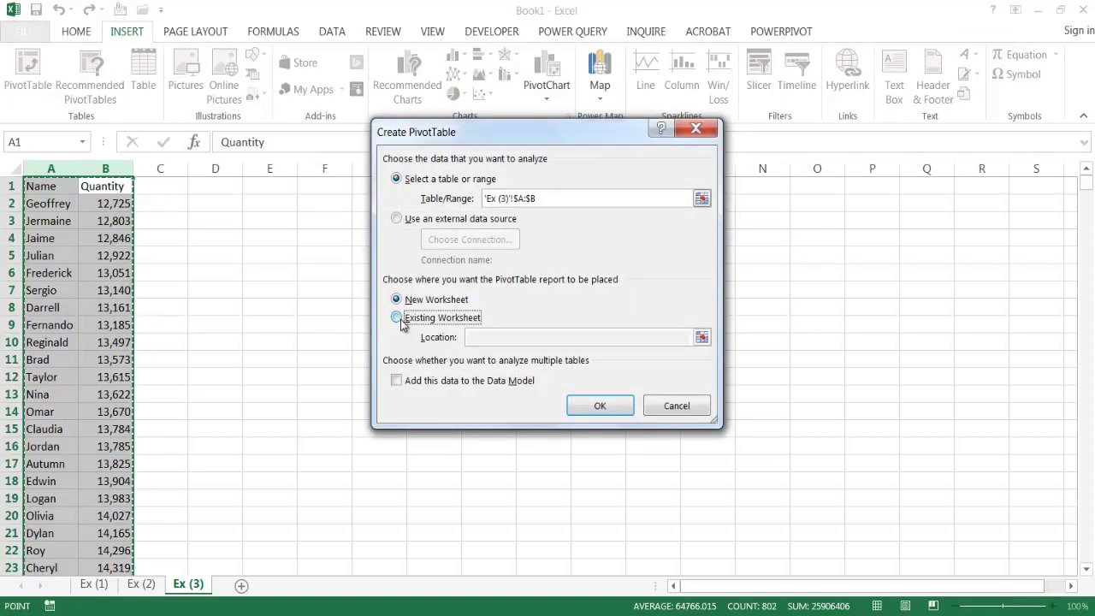
pyautogui.click(269, 221)
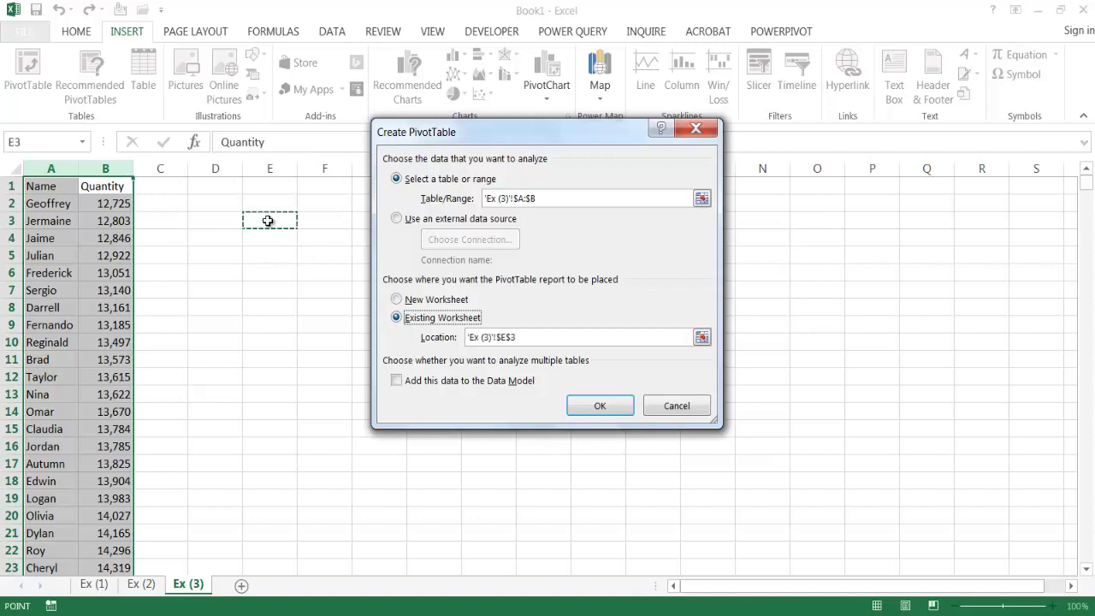
pyautogui.click(603, 408)
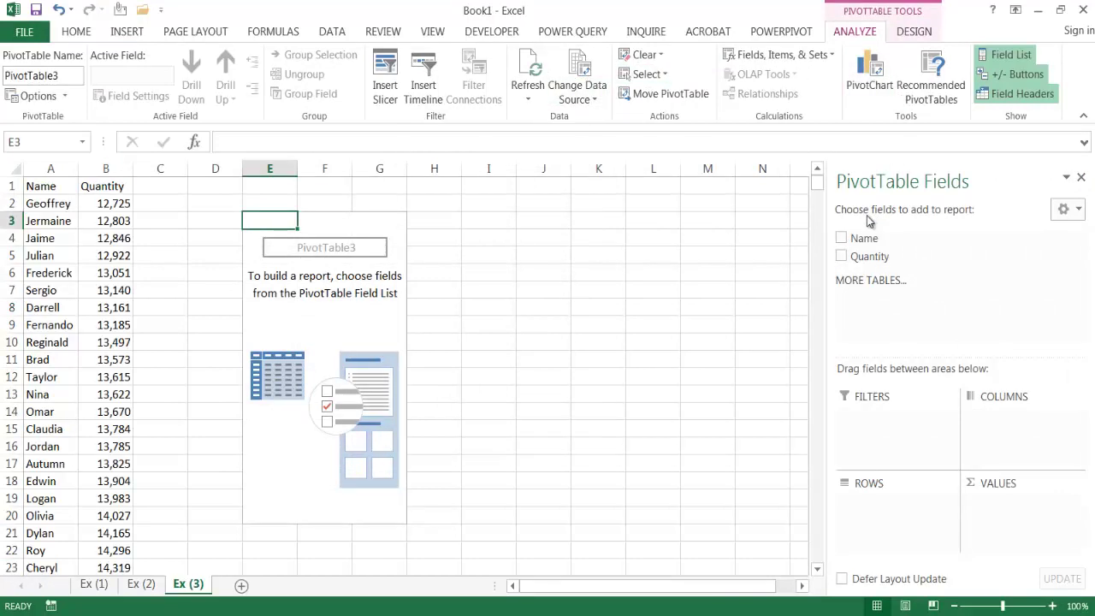
# Lay out the pivot table with Name as rows and Quantity as values, summarized by Sum
pyautogui.moveTo(861, 238); pyautogui.dragTo(907, 530)
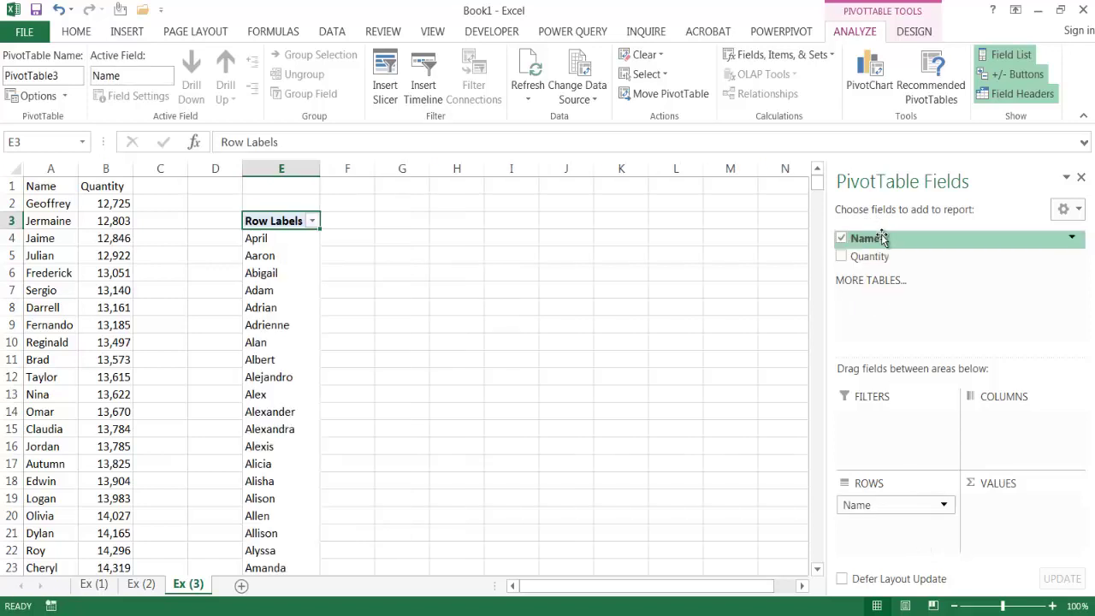
pyautogui.moveTo(872, 261); pyautogui.dragTo(1029, 539)
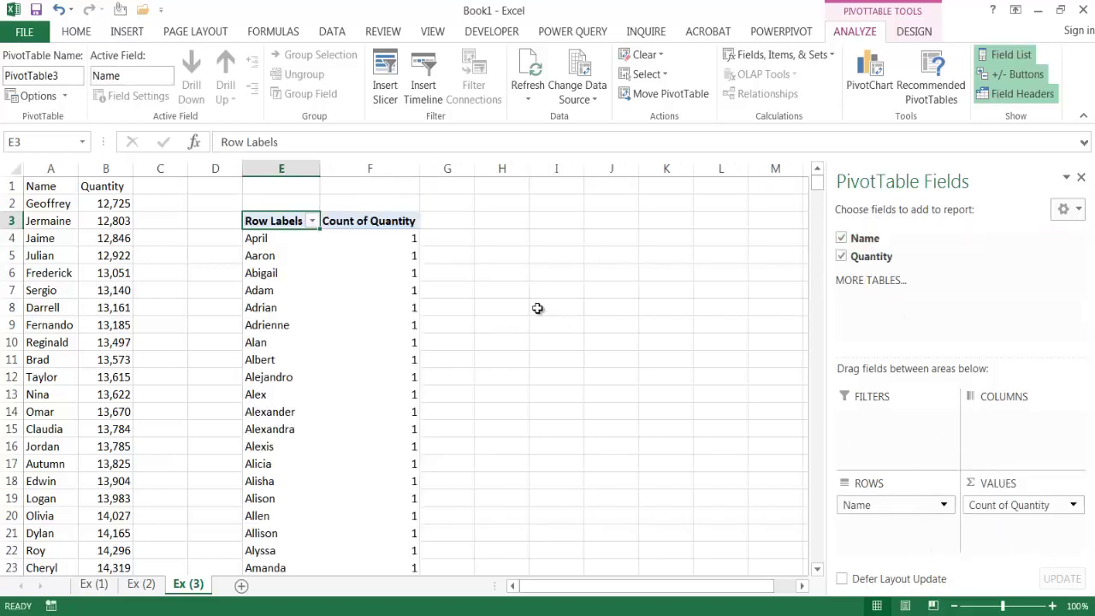
pyautogui.click(1075, 507)
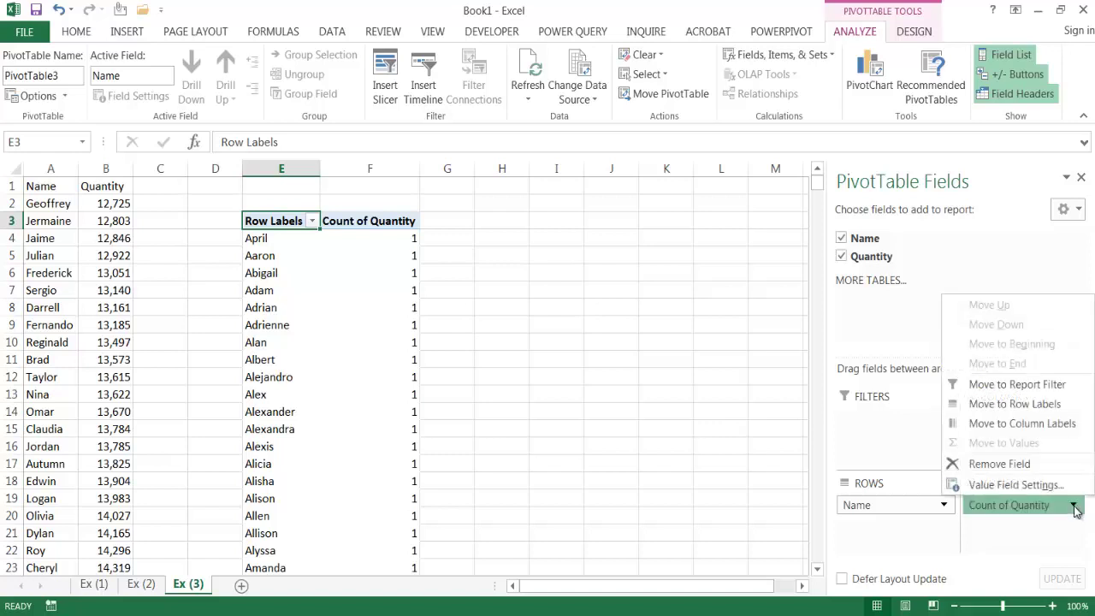
pyautogui.click(1009, 485)
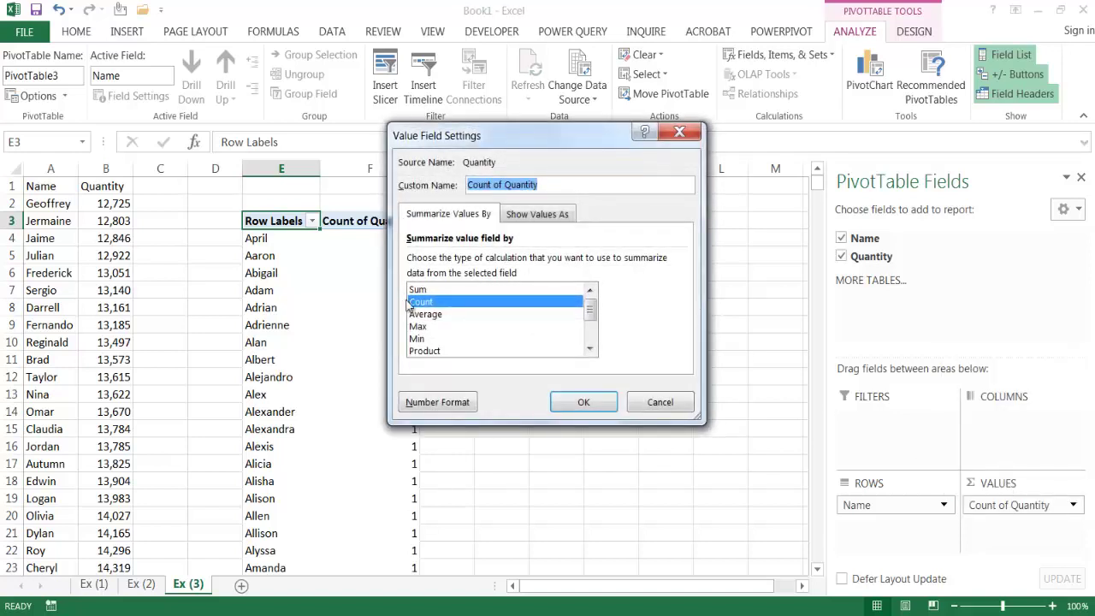
pyautogui.click(416, 291)
pyautogui.click(568, 400)
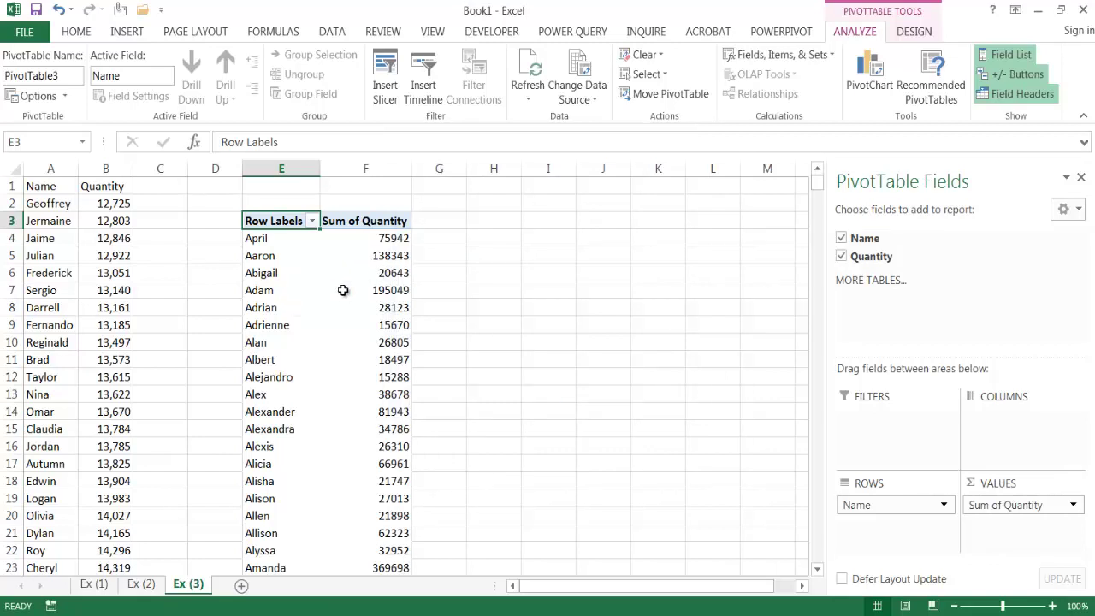
# Insert a Name slicer for the pivot table and move it over the source data in columns A to D
pyautogui.click(390, 92)
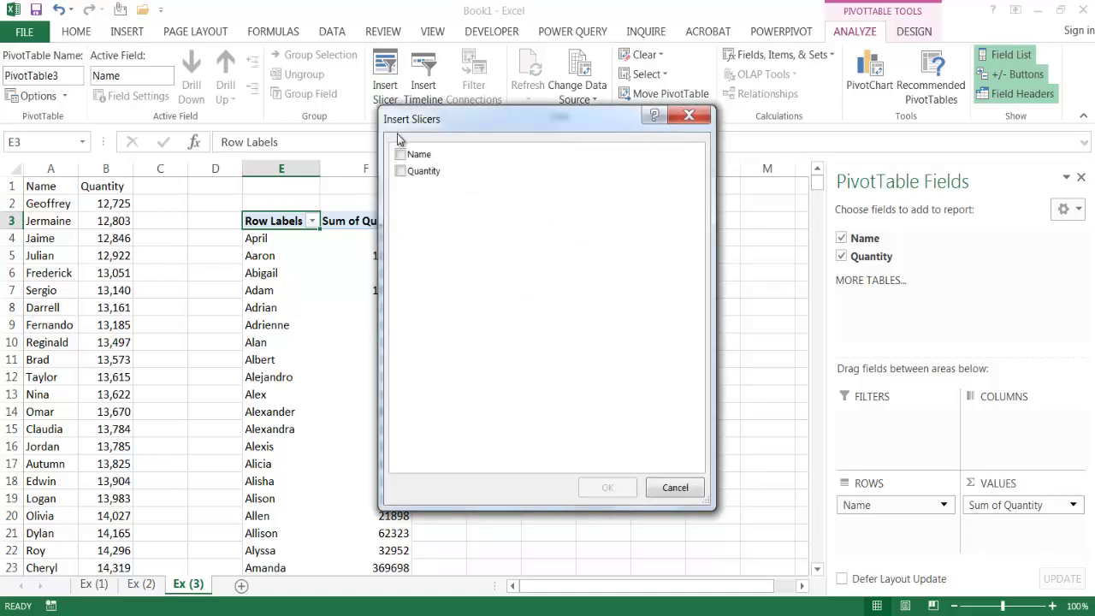
pyautogui.click(401, 156)
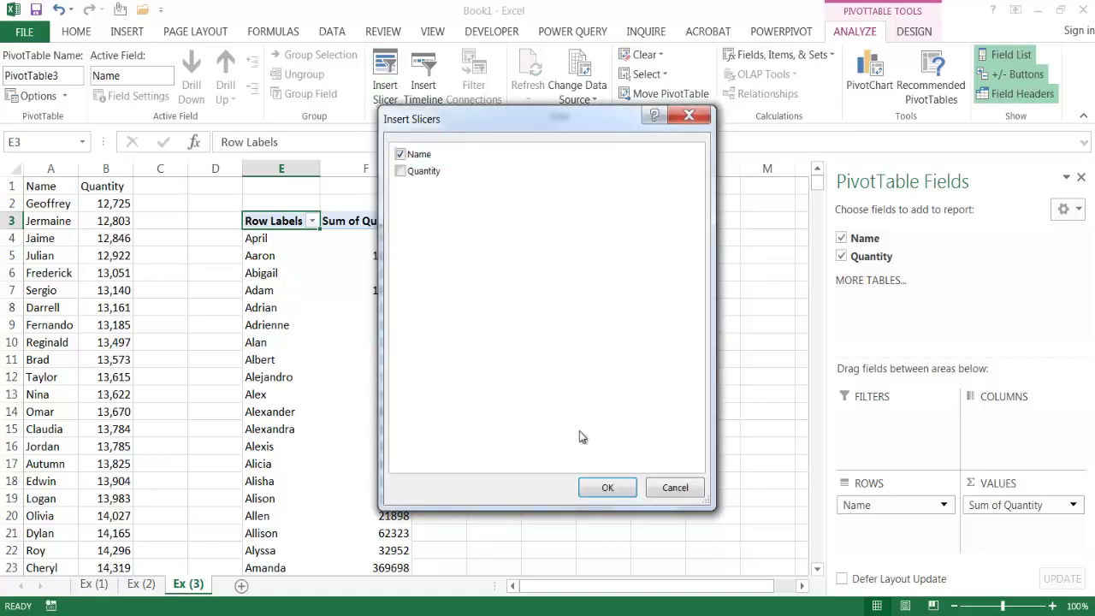
pyautogui.click(604, 491)
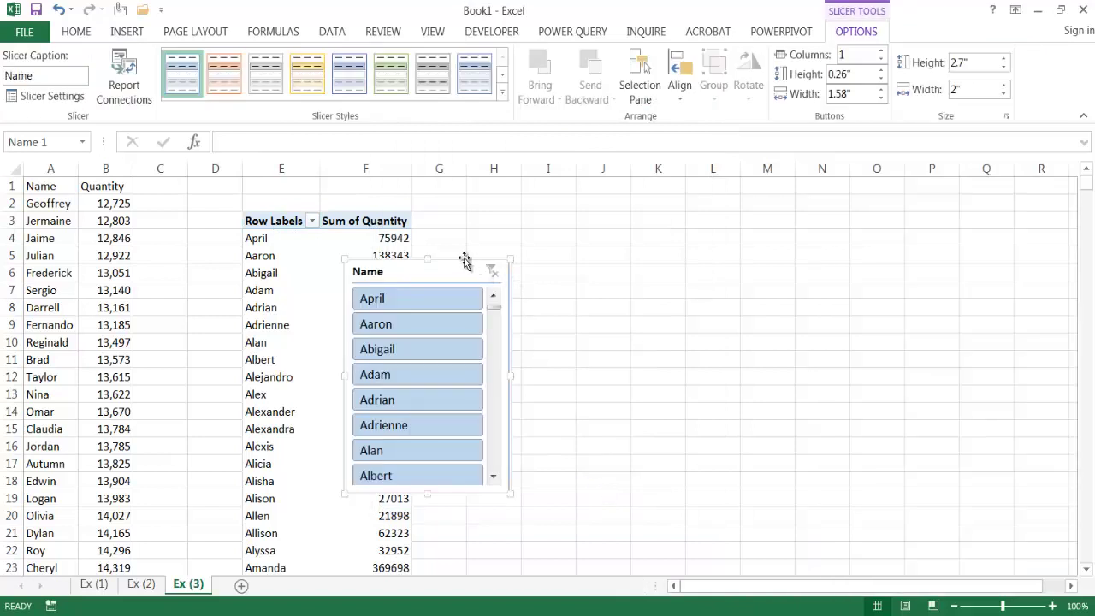
pyautogui.moveTo(469, 261); pyautogui.dragTo(635, 233)
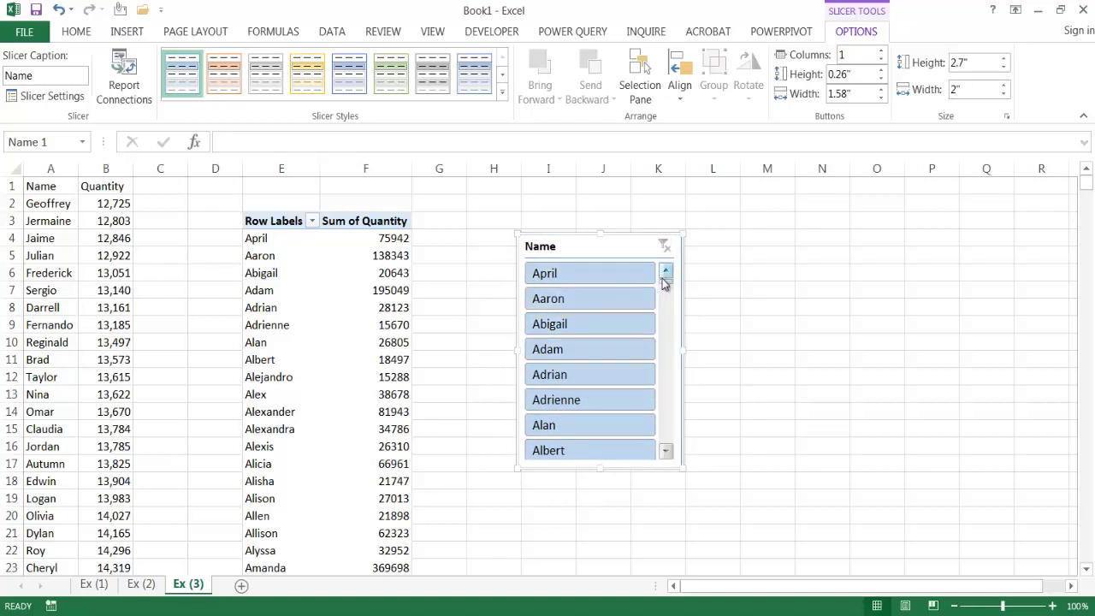
pyautogui.moveTo(665, 285)
pyautogui.mouseDown()
pyautogui.moveTo(667, 384)
pyautogui.moveTo(664, 304)
pyautogui.mouseUp()
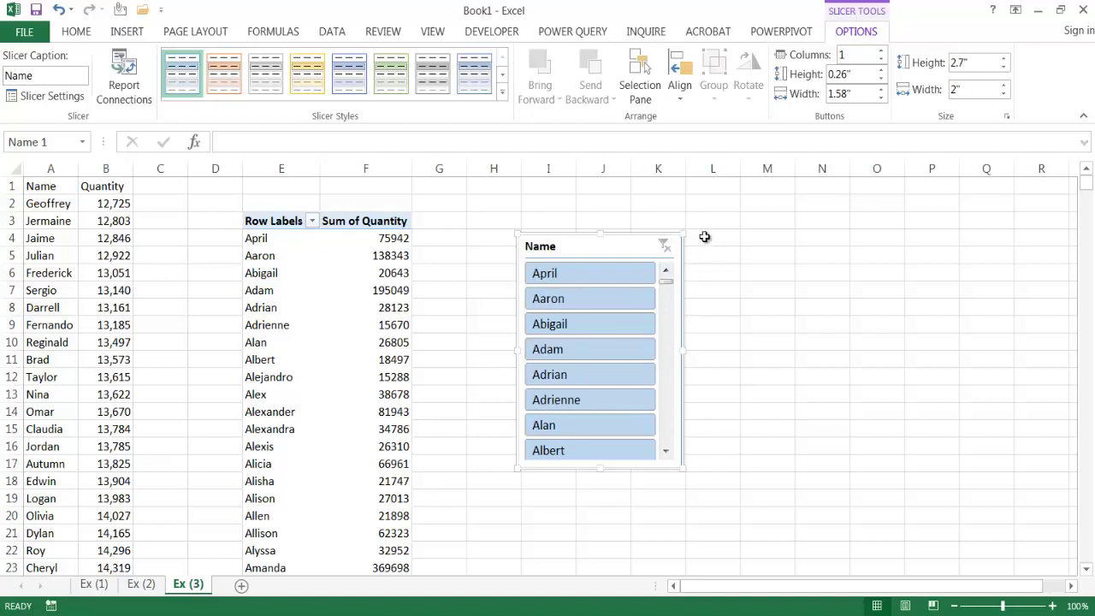
pyautogui.moveTo(643, 234); pyautogui.dragTo(157, 298)
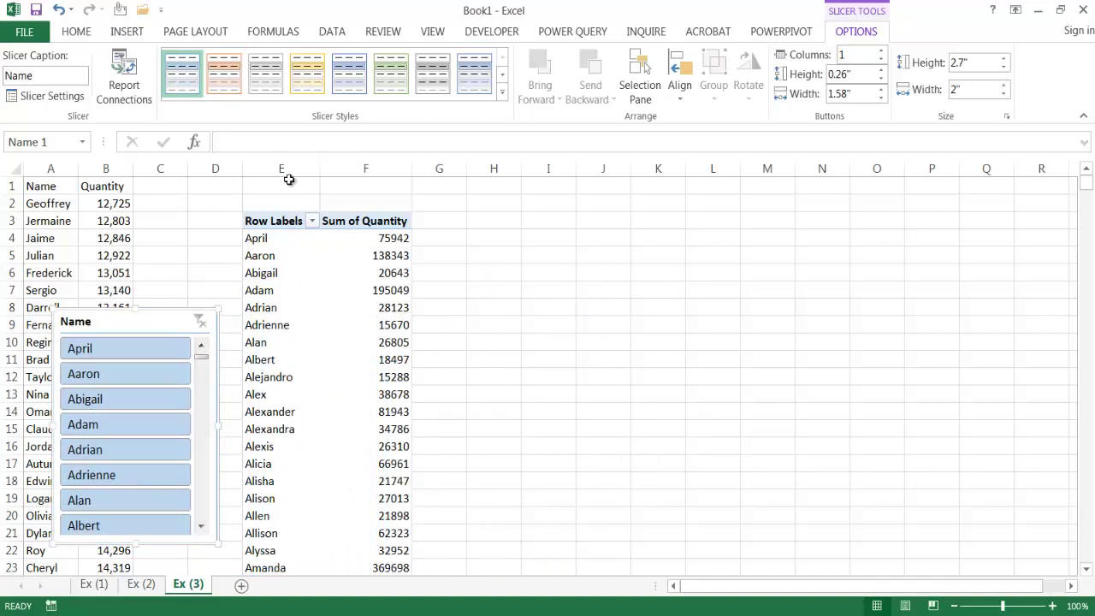
# Copy the pivot table's columns E:F and paste them at column I
pyautogui.moveTo(283, 168); pyautogui.dragTo(372, 160)
pyautogui.hotkey('ctrl', 'c')
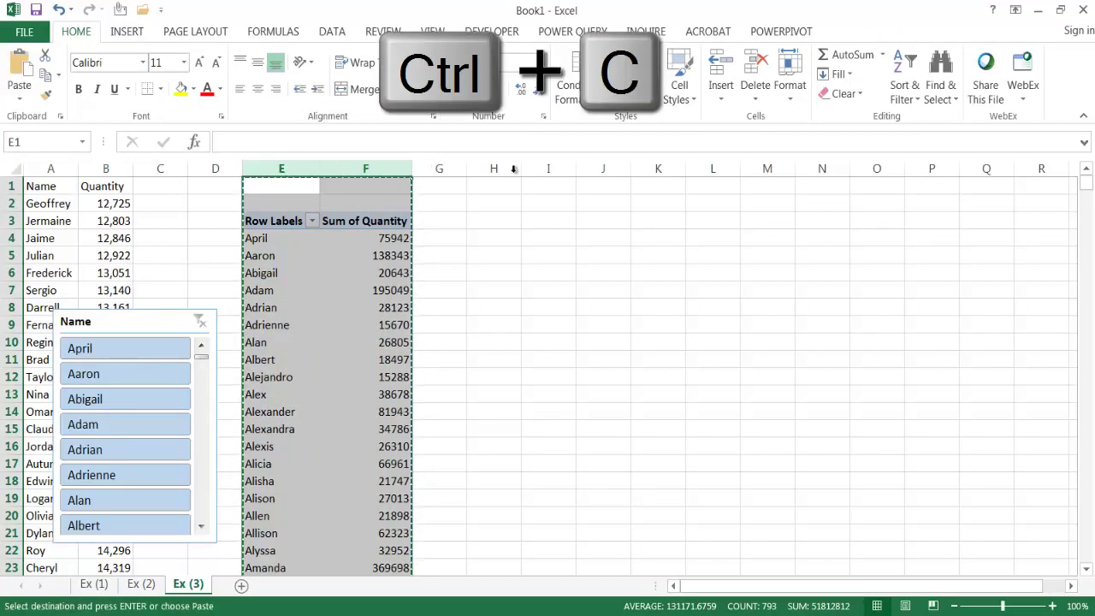
pyautogui.click(544, 168)
pyautogui.hotkey('ctrl', 'v')
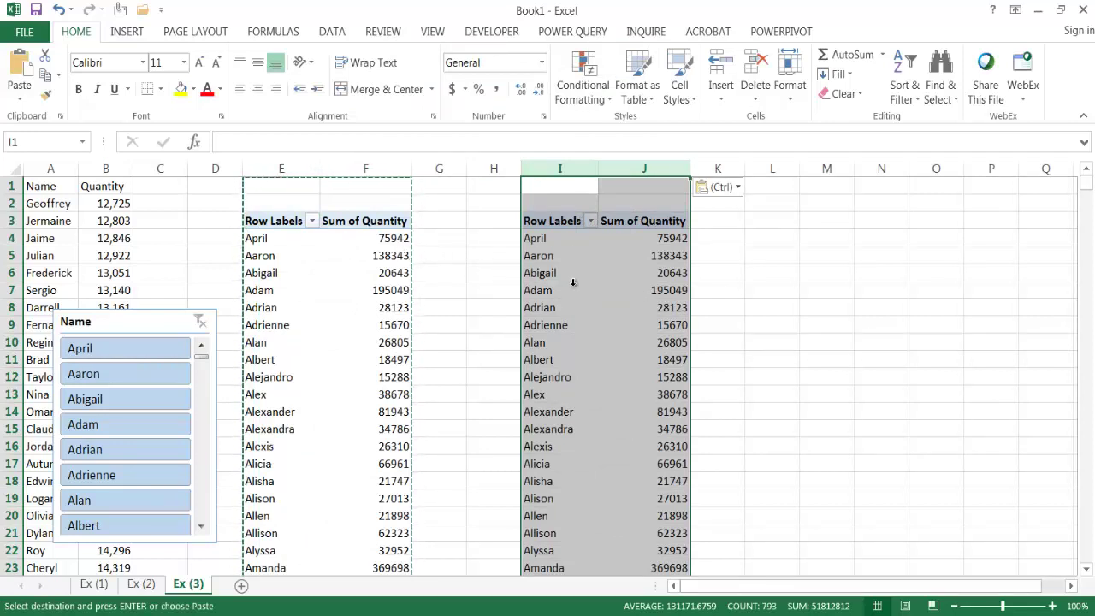
# In the copied pivot table, remove Quantity and move Name from the rows to the report filter
pyautogui.click(569, 275)
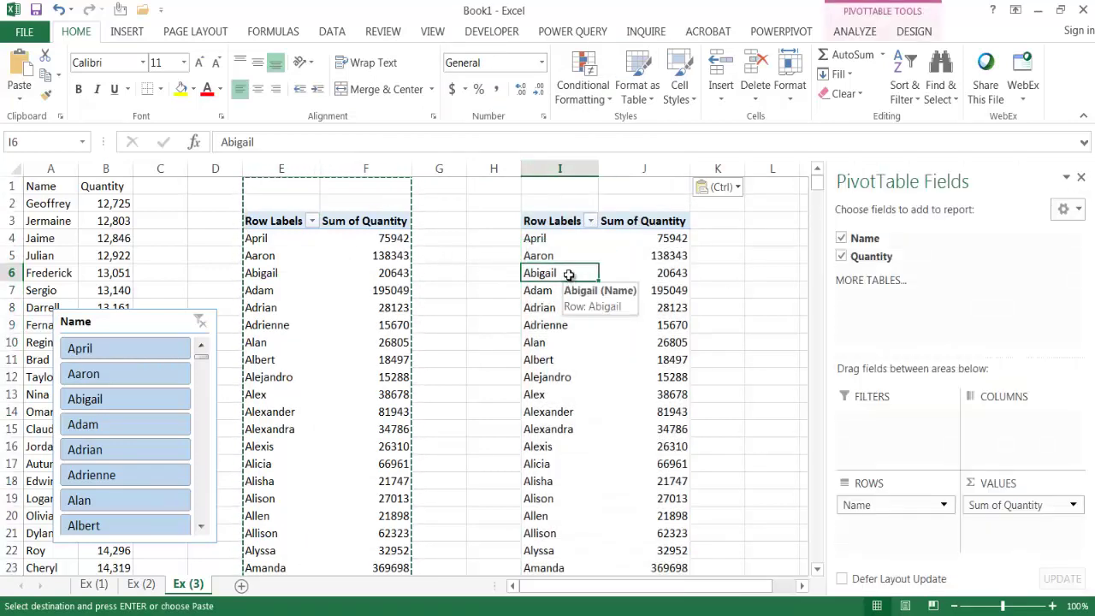
pyautogui.click(843, 257)
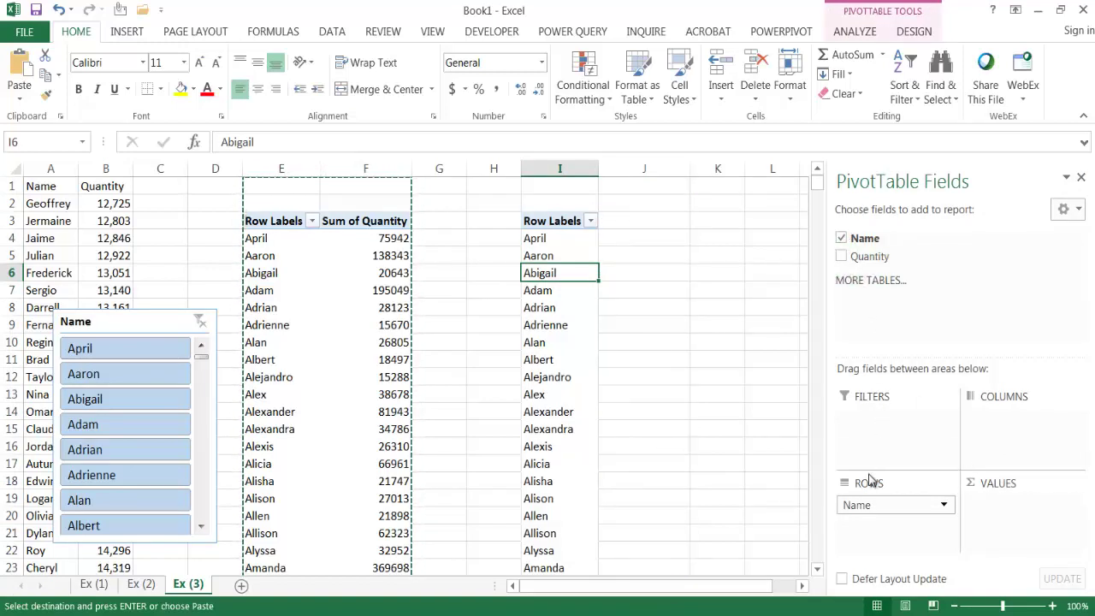
pyautogui.moveTo(874, 506); pyautogui.dragTo(881, 421)
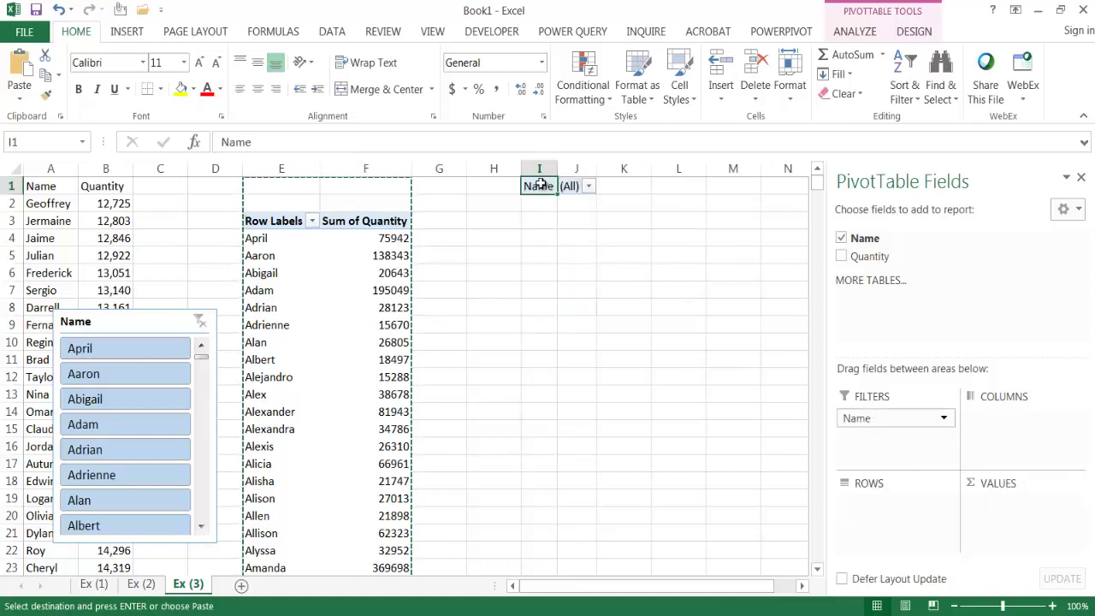
# Move the copied Name report filter to K6:L6 and place the Name slicer over it, leaving only the filter's arrow exposed
pyautogui.moveTo(539, 183); pyautogui.dragTo(569, 186)
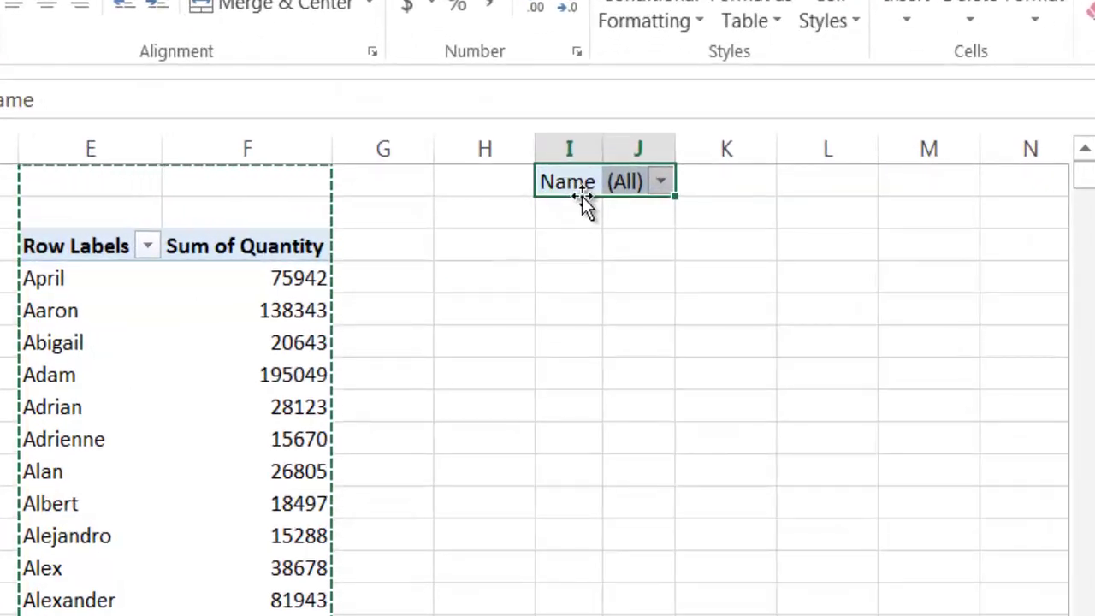
pyautogui.moveTo(582, 204); pyautogui.dragTo(686, 325)
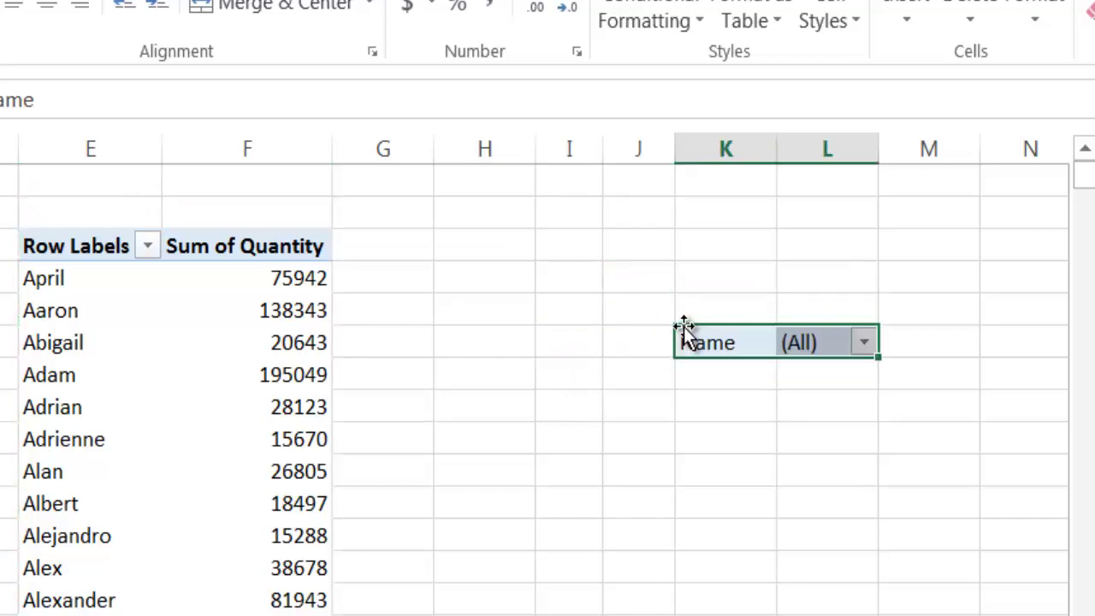
pyautogui.click(865, 343)
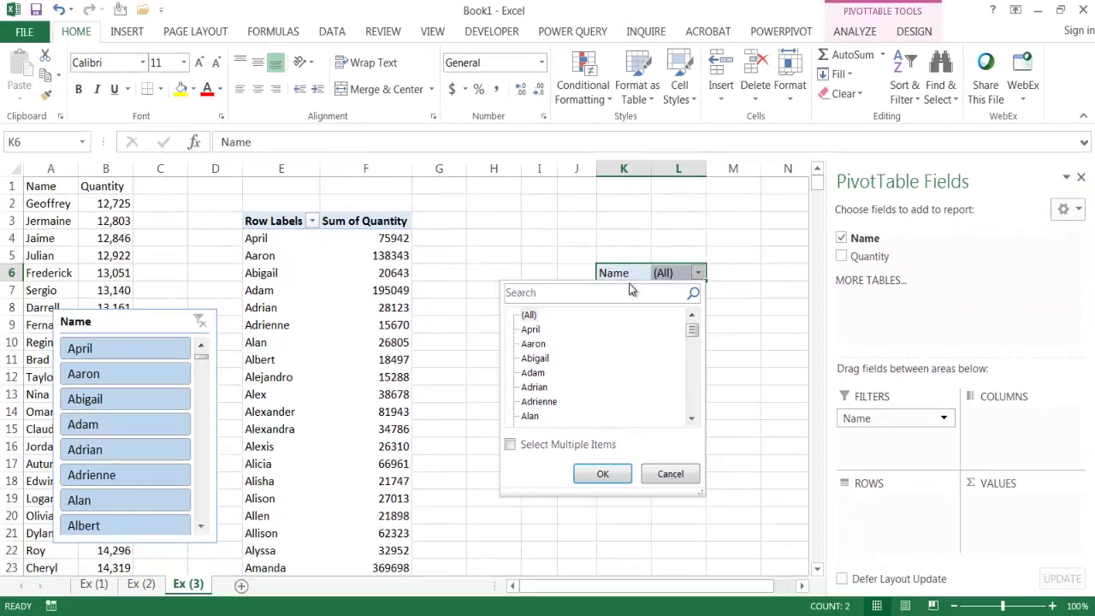
pyautogui.click(473, 244)
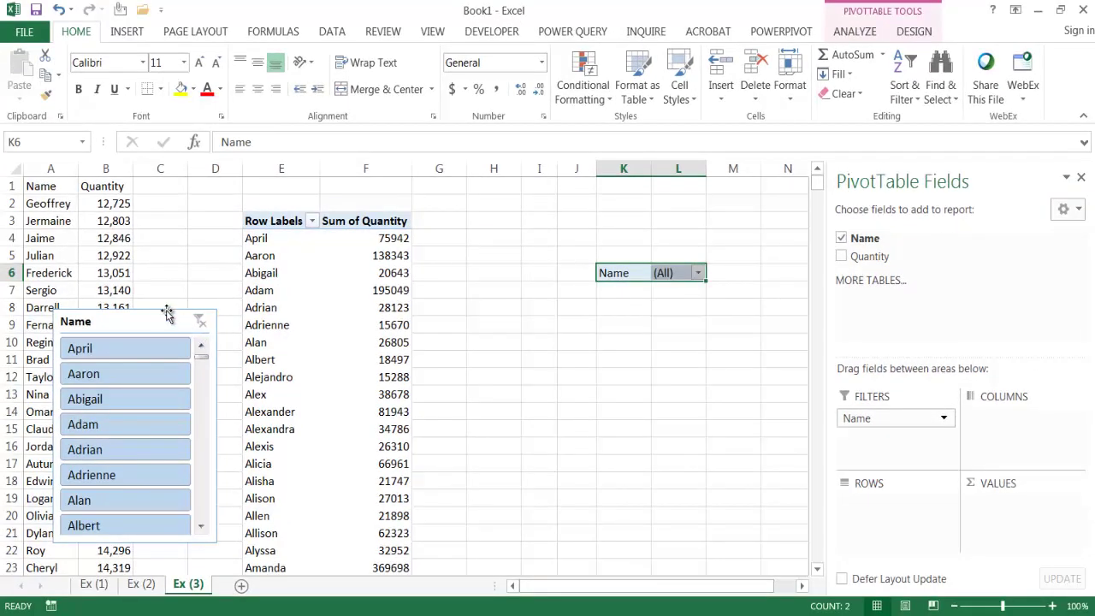
pyautogui.moveTo(163, 311); pyautogui.dragTo(635, 268)
pyautogui.click(826, 425)
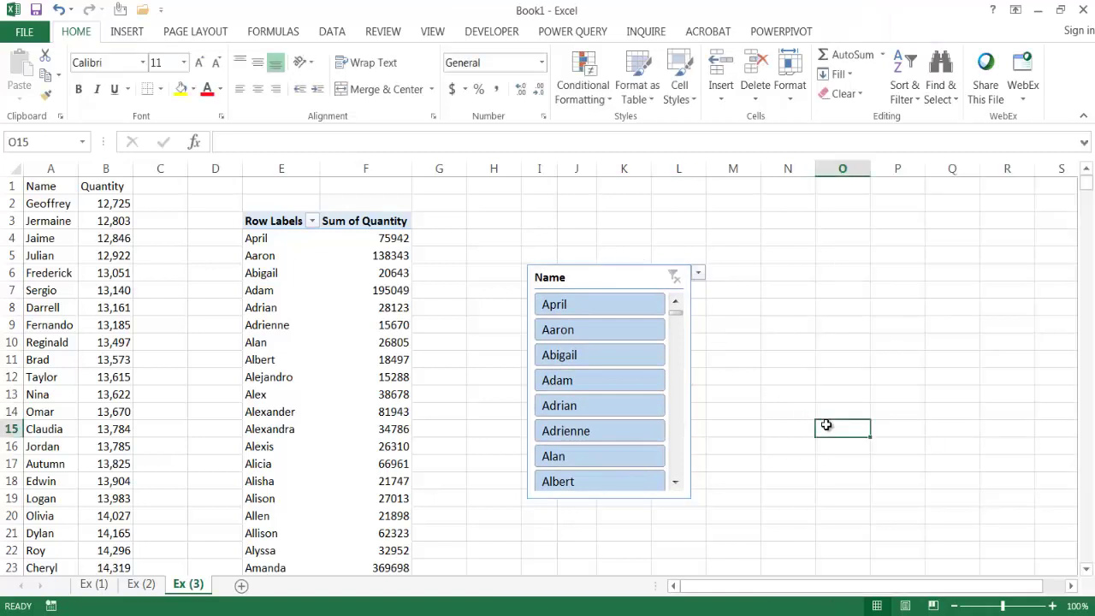
# Search the Name report filter for "chr" and apply the first matching name
pyautogui.click(697, 275)
pyautogui.click(644, 291)
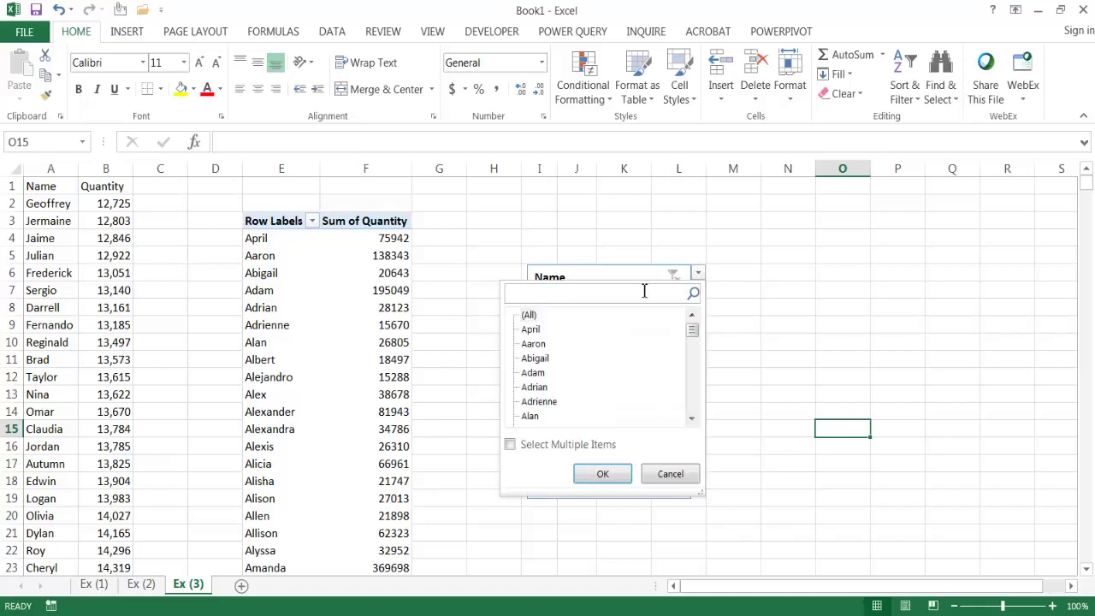
pyautogui.write('chr')
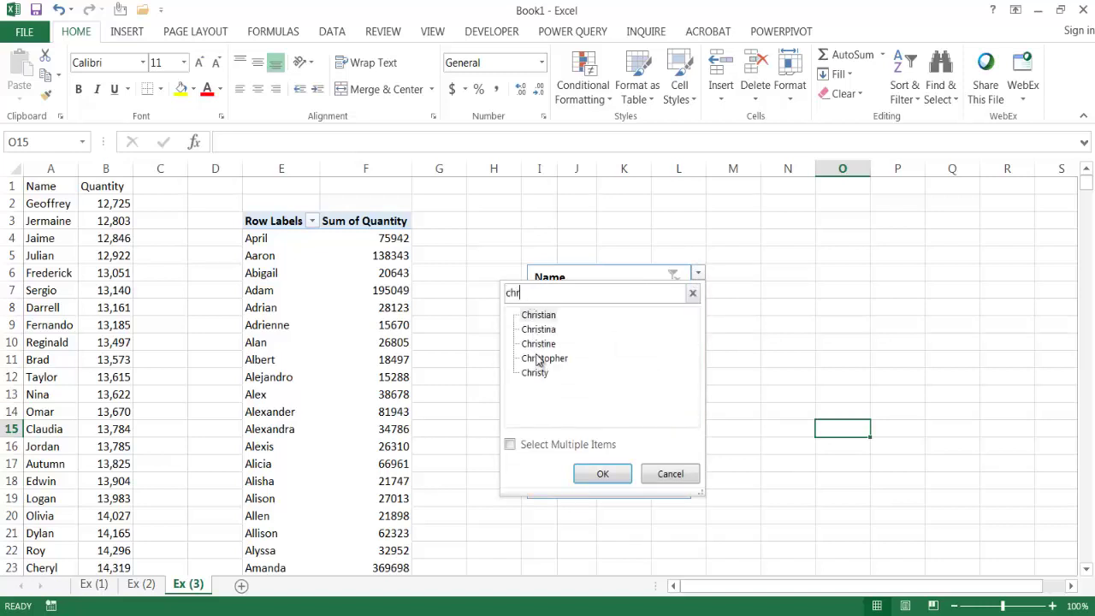
pyautogui.click(609, 473)
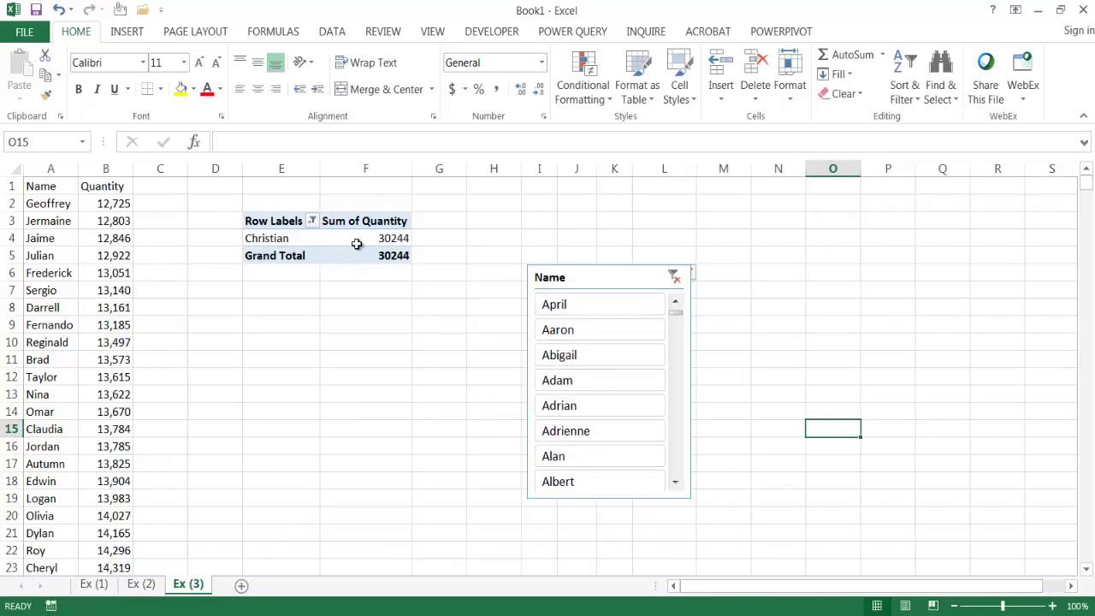
# Move the Name slicer off the report filter in K6:L6, down to about row 10 over columns G to K
pyautogui.click(724, 323)
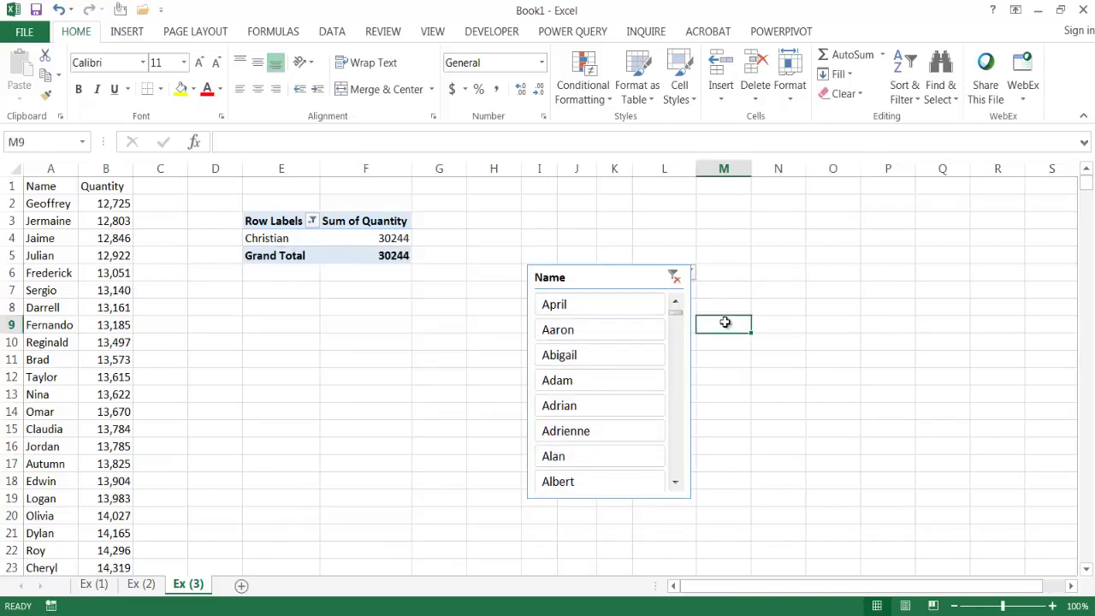
pyautogui.click(739, 275)
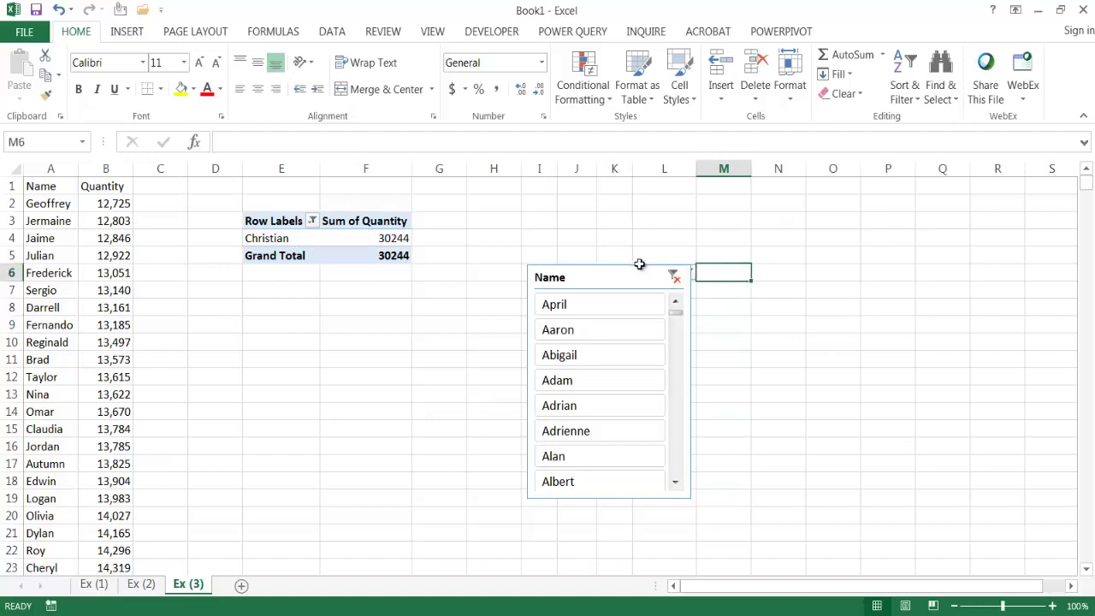
pyautogui.moveTo(629, 270); pyautogui.dragTo(618, 271)
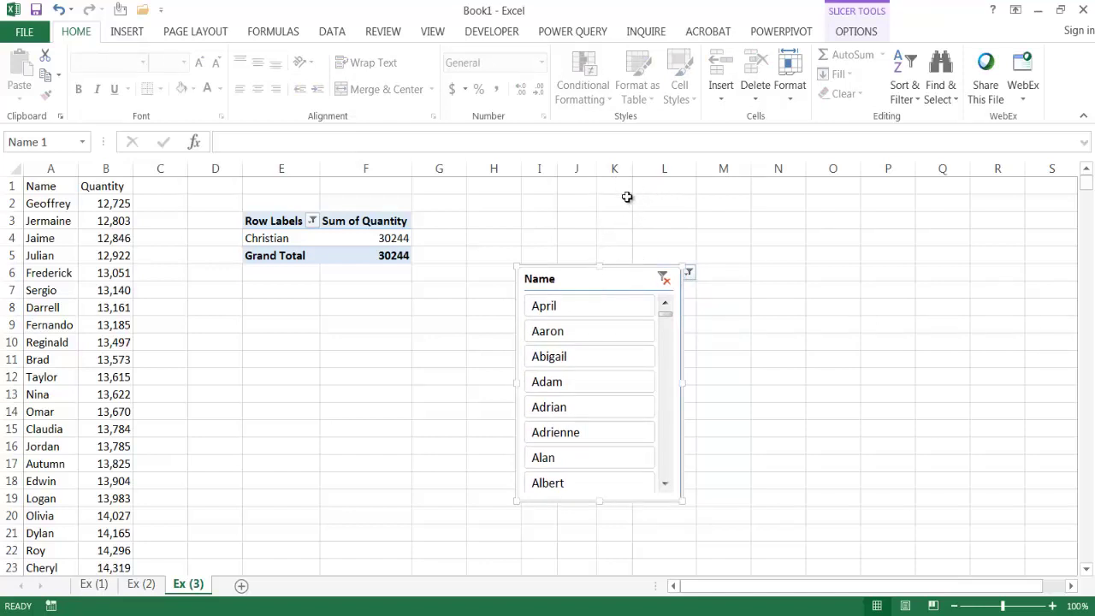
pyautogui.moveTo(616, 238); pyautogui.dragTo(618, 224)
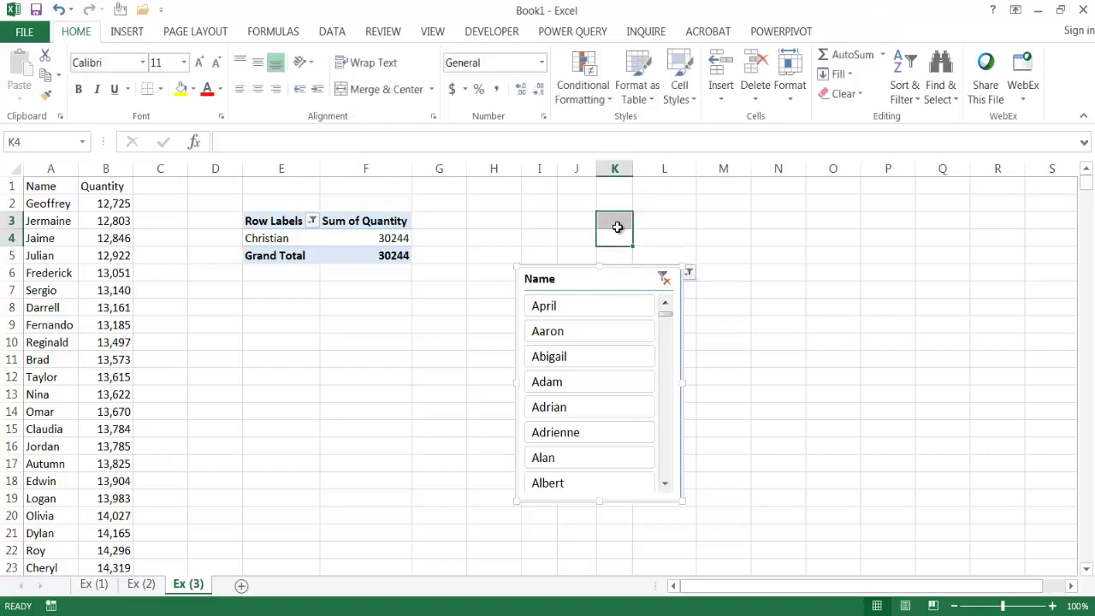
pyautogui.moveTo(587, 271); pyautogui.dragTo(518, 350)
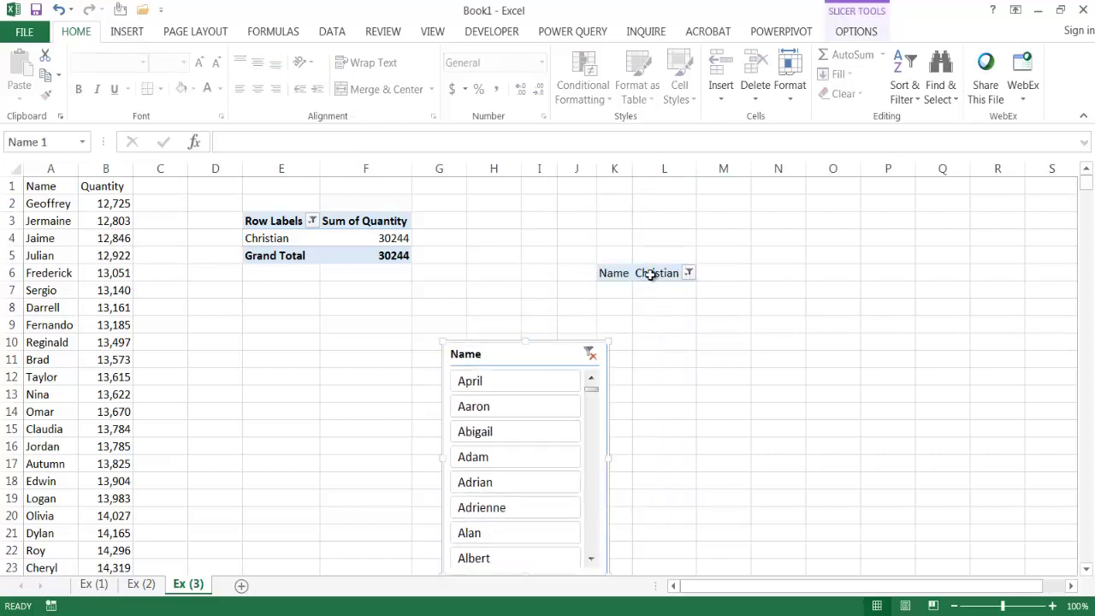
# Turn off autofitting column widths on update for the K6:L6 pivot table, and move the Name slicer back over it, leaving the filter arrow exposed
pyautogui.click(650, 273)
pyautogui.rightClick(652, 274)
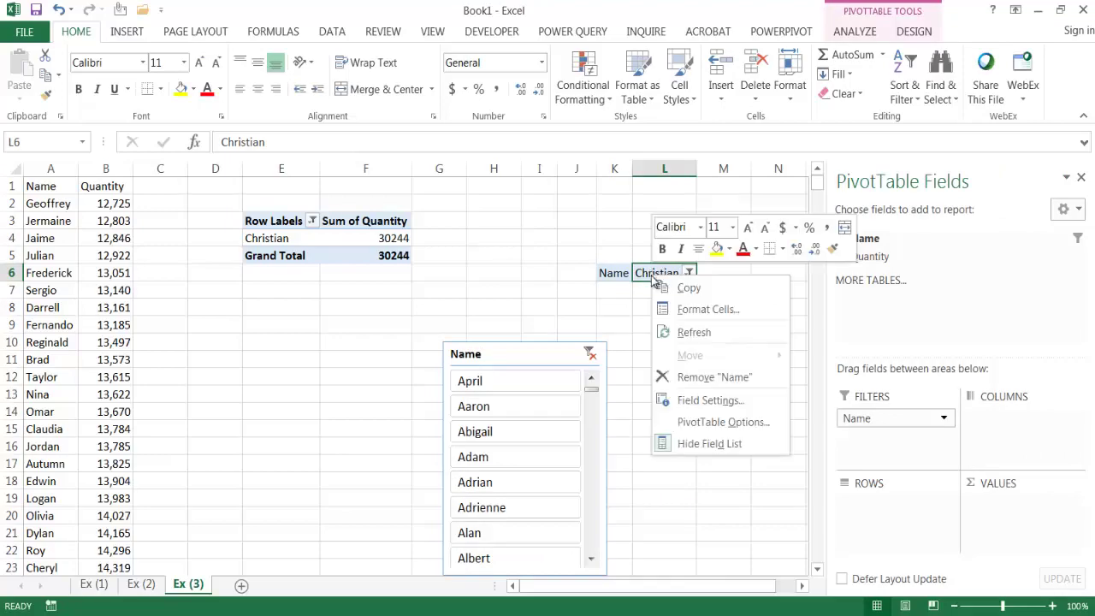
pyautogui.click(746, 423)
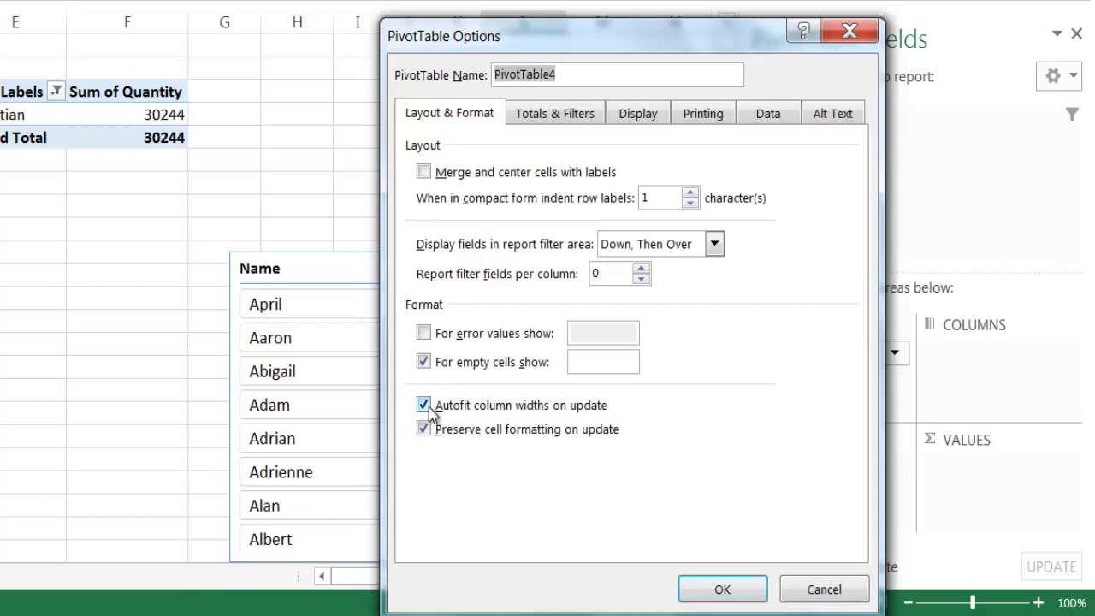
pyautogui.click(423, 405)
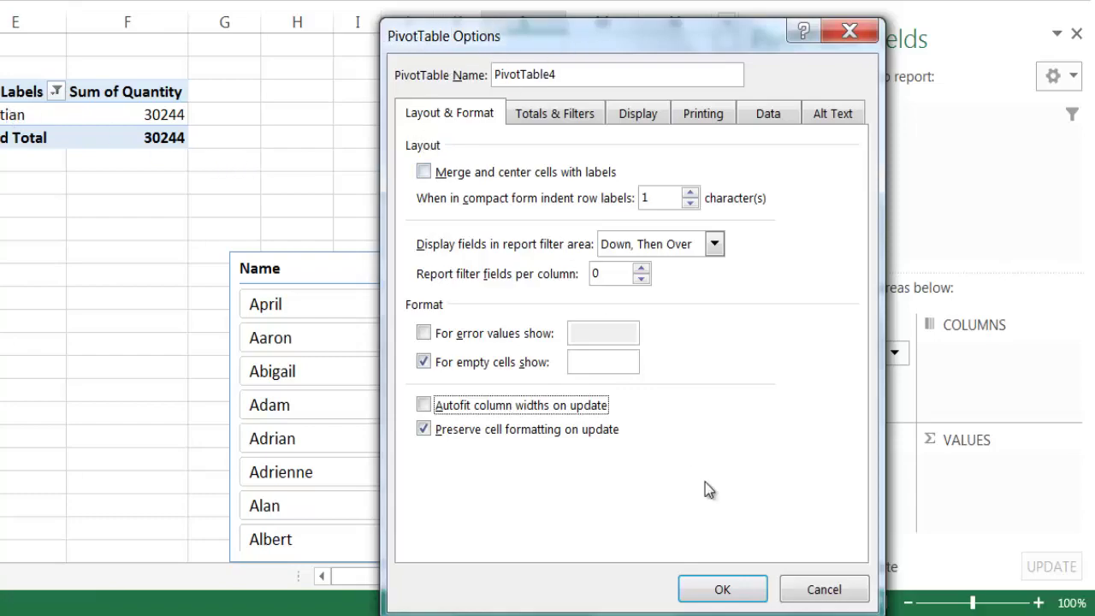
pyautogui.click(722, 589)
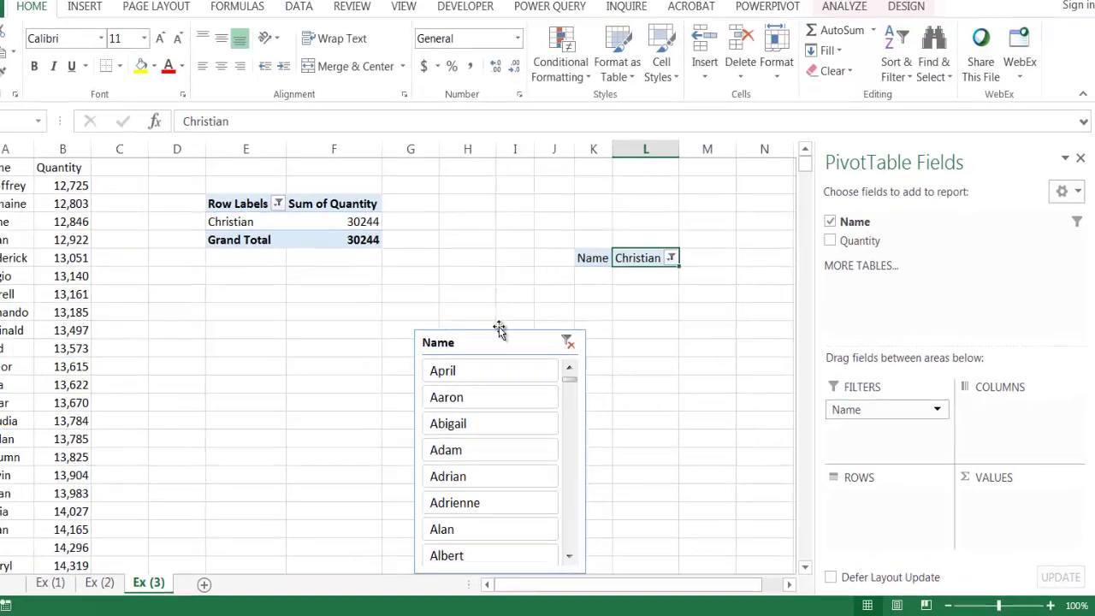
pyautogui.moveTo(494, 331); pyautogui.dragTo(601, 264)
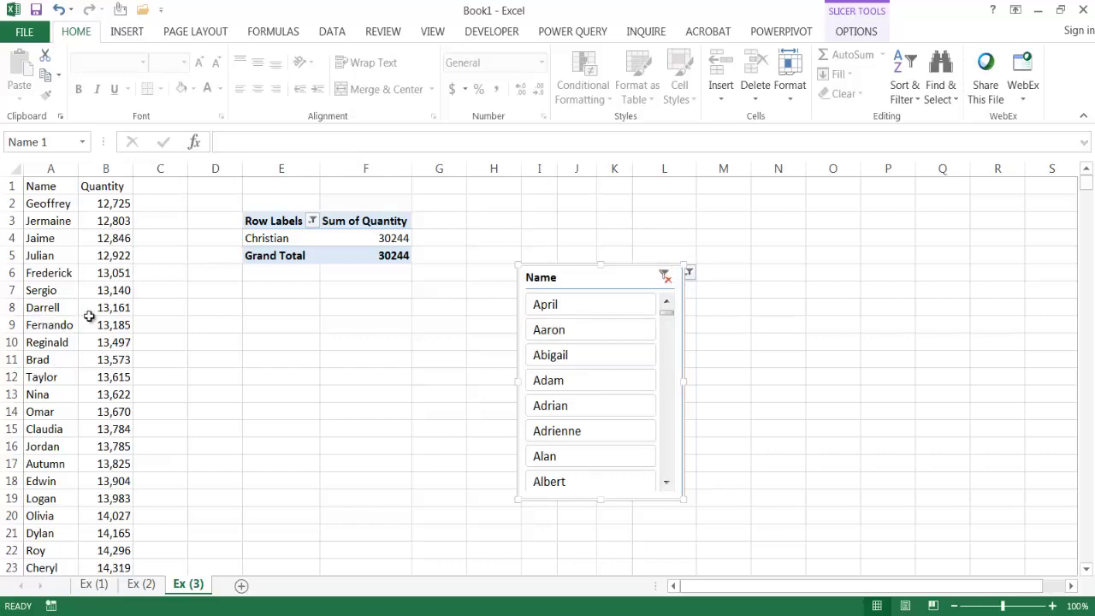
# Search the Name report filter for "fer" and apply the first matching name
pyautogui.click(688, 275)
pyautogui.click(613, 298)
pyautogui.write('fer')
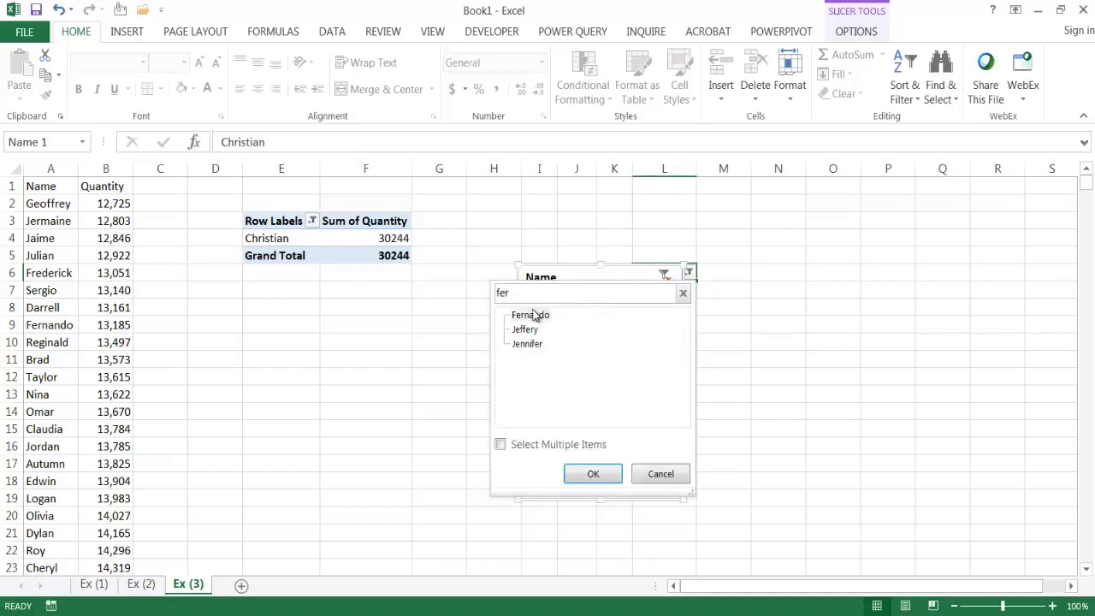
pyautogui.click(530, 315)
pyautogui.click(593, 474)
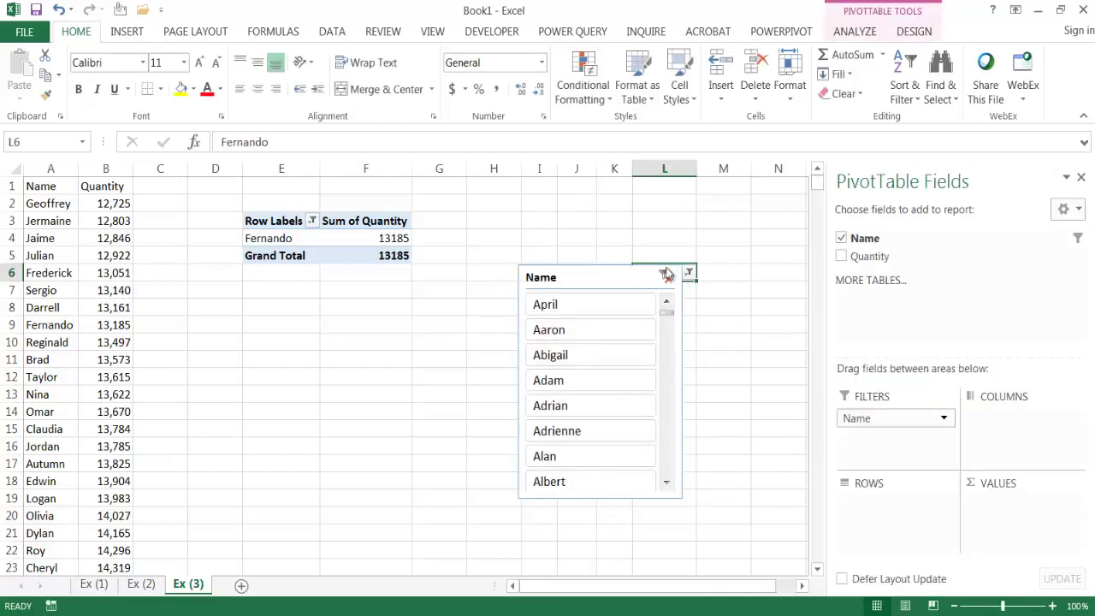
# Nudge the Name slicer slightly so it covers the report filter cells with only the filter arrow exposed
pyautogui.moveTo(598, 264); pyautogui.dragTo(597, 266)
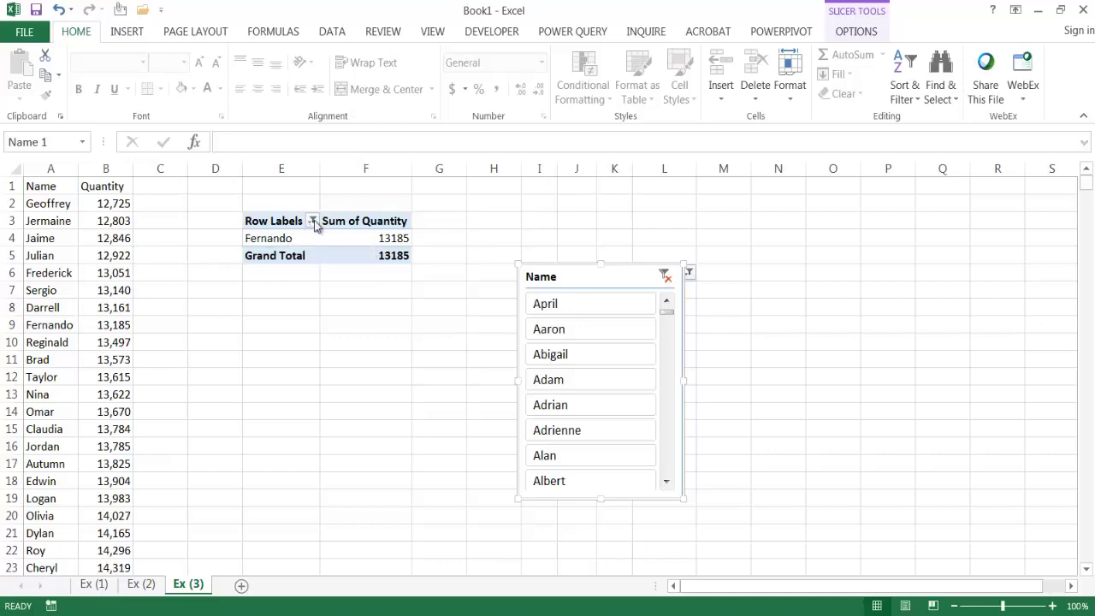
pyautogui.click(744, 306)
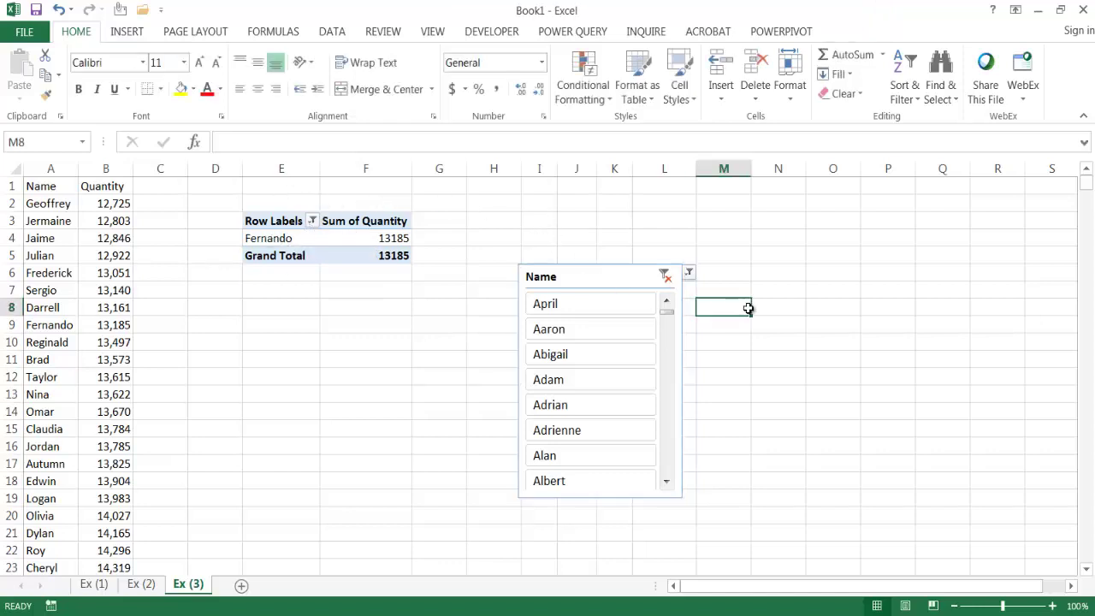
pyautogui.click(633, 268)
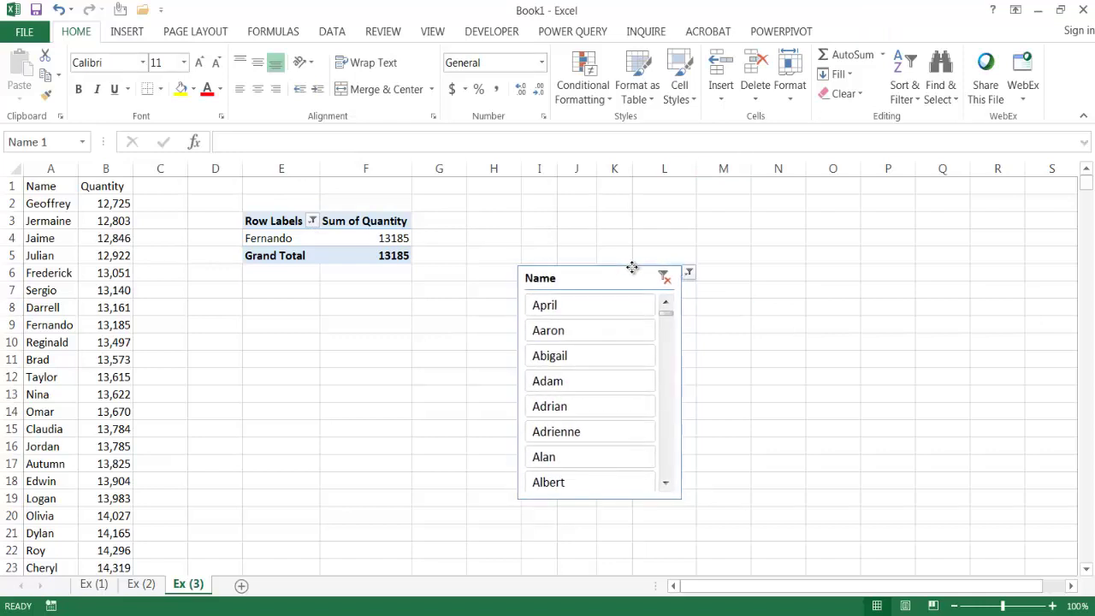
pyautogui.click(689, 274)
pyautogui.click(635, 299)
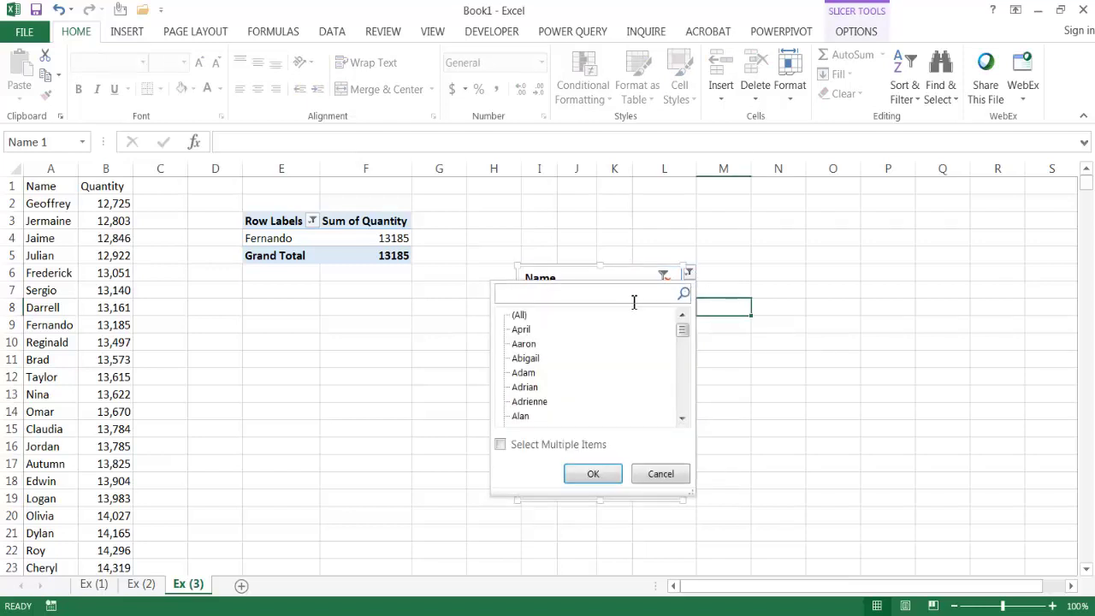
pyautogui.click(1020, 406)
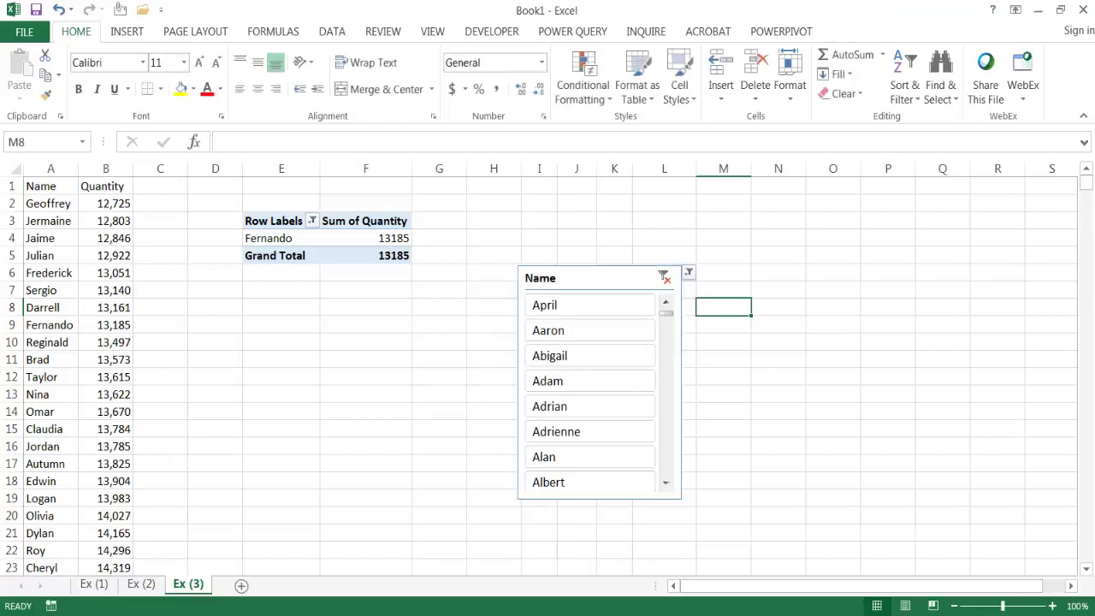
# Look through the source list for another name to find, and filter the Name report filter by searching for "dom" and applying the match
pyautogui.moveTo(1089, 188)
pyautogui.mouseDown()
pyautogui.moveTo(1087, 213)
pyautogui.moveTo(1089, 200)
pyautogui.mouseUp()
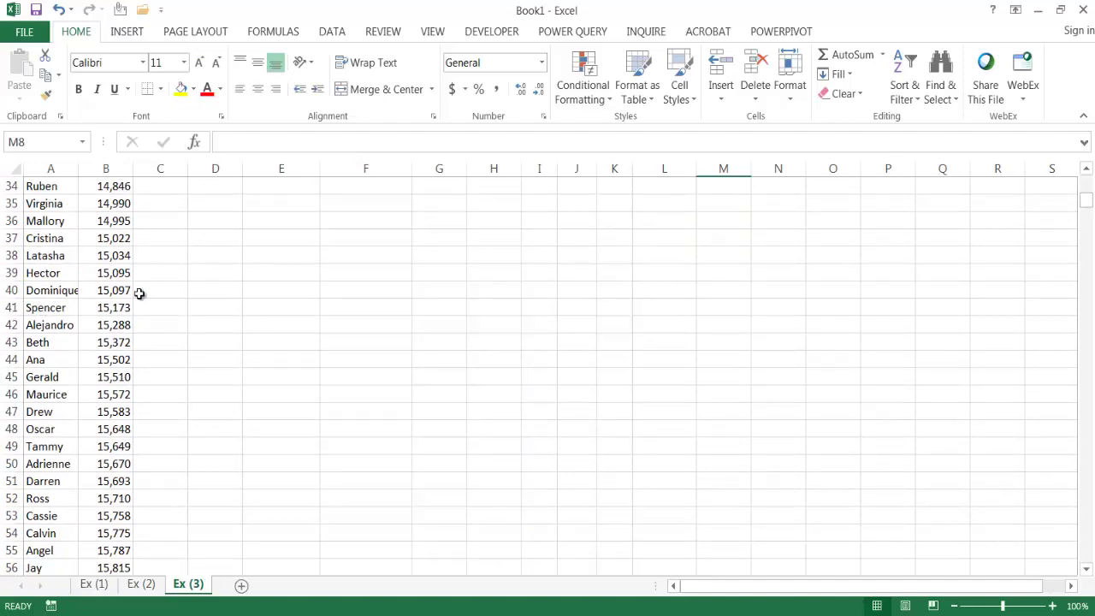
pyautogui.moveTo(1090, 205); pyautogui.dragTo(1089, 181)
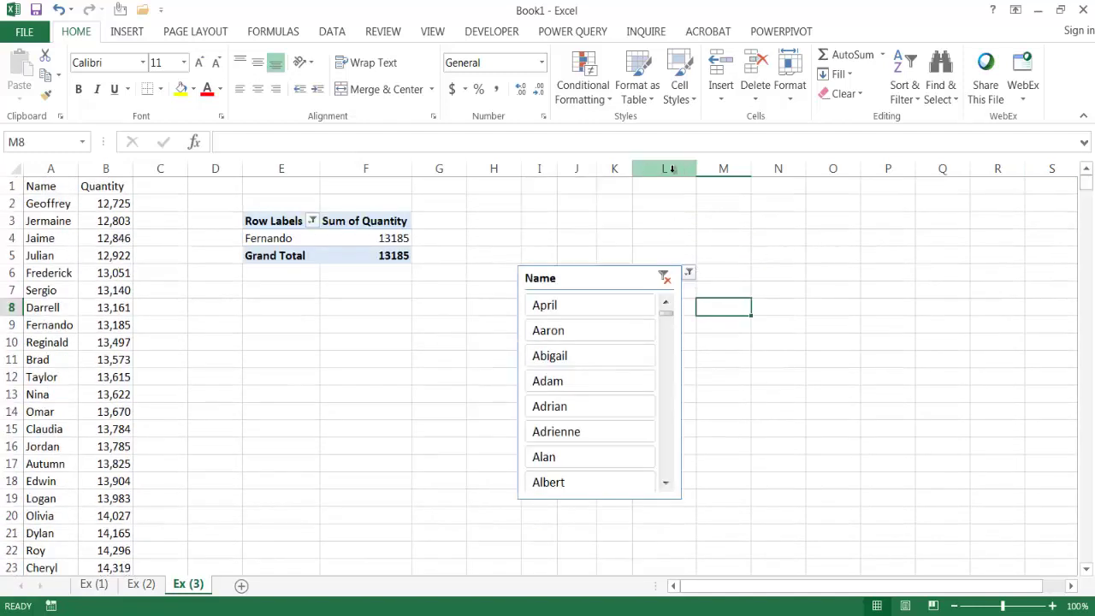
pyautogui.click(690, 273)
pyautogui.click(624, 296)
pyautogui.write('dom')
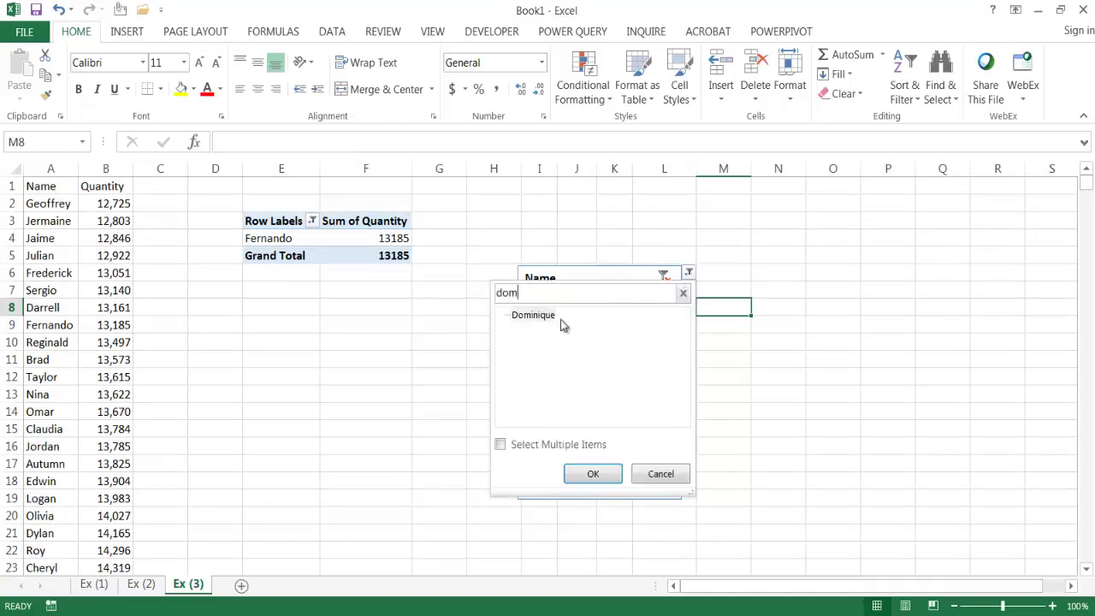
pyautogui.click(593, 473)
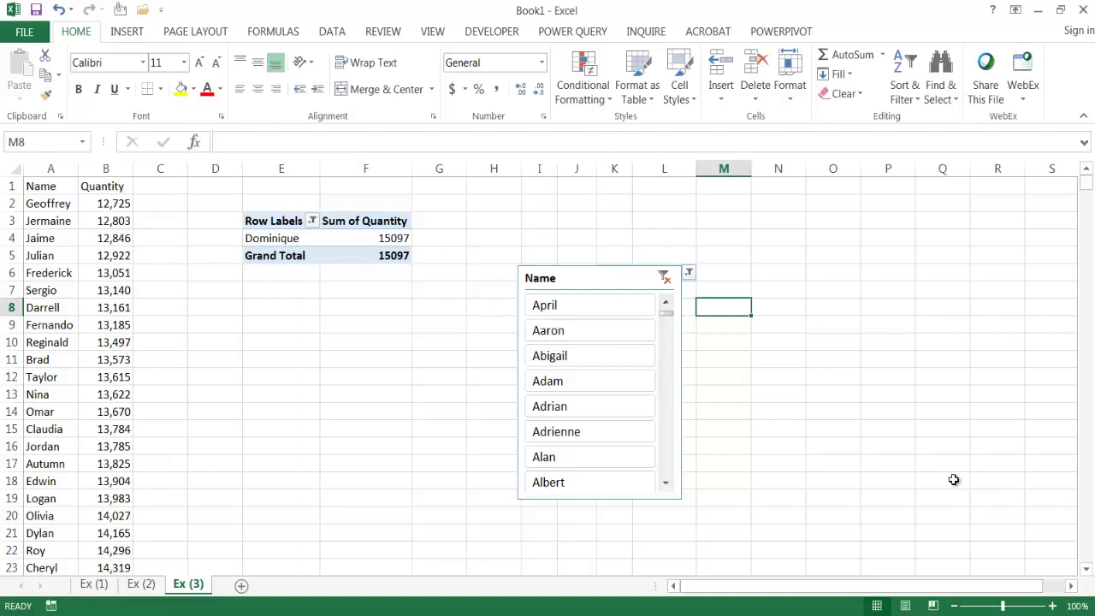
# Review the slicer examples on the Ex (1) and Ex (2) sheets, and return to Ex (3)
pyautogui.click(99, 585)
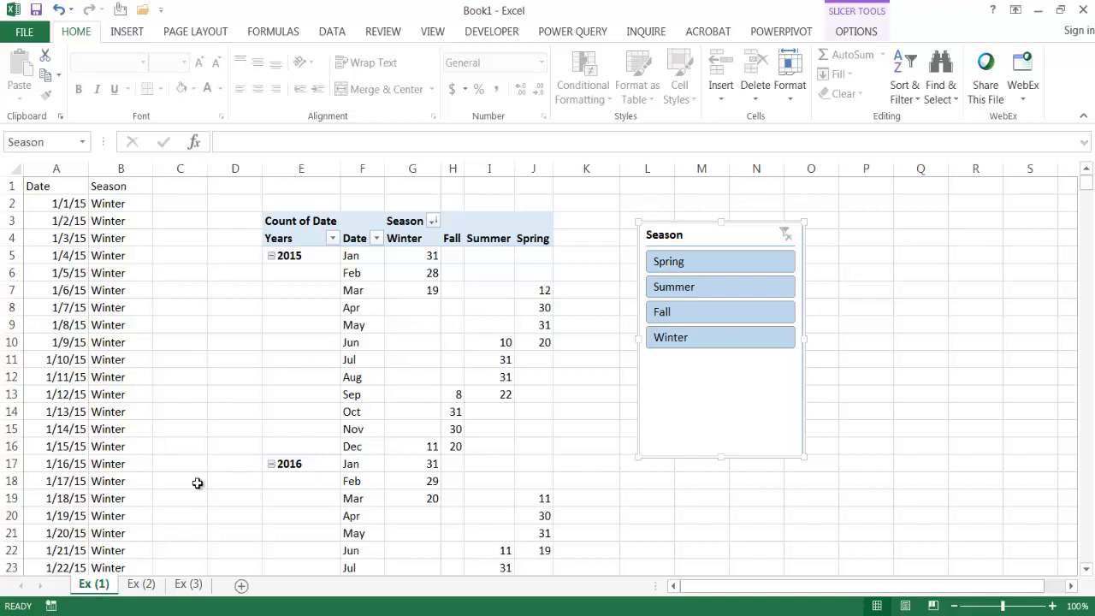
pyautogui.click(141, 585)
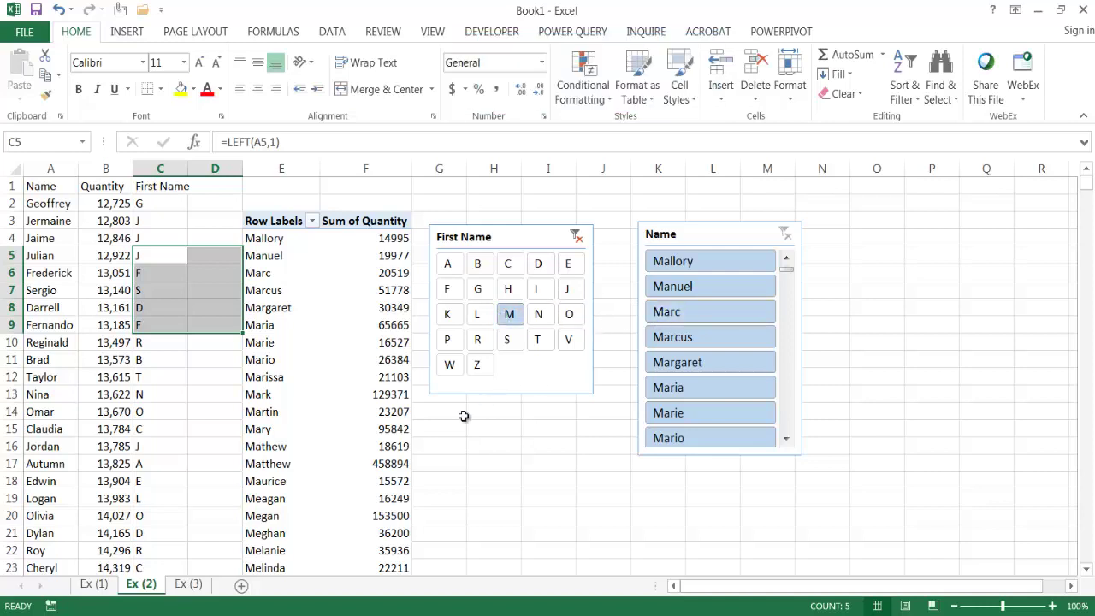
pyautogui.click(190, 584)
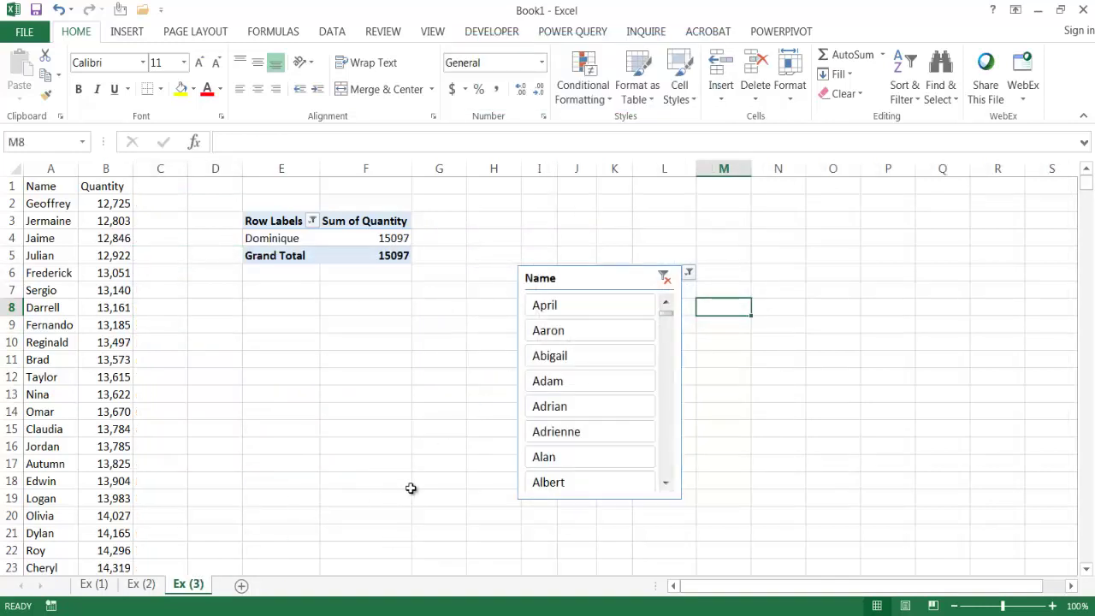